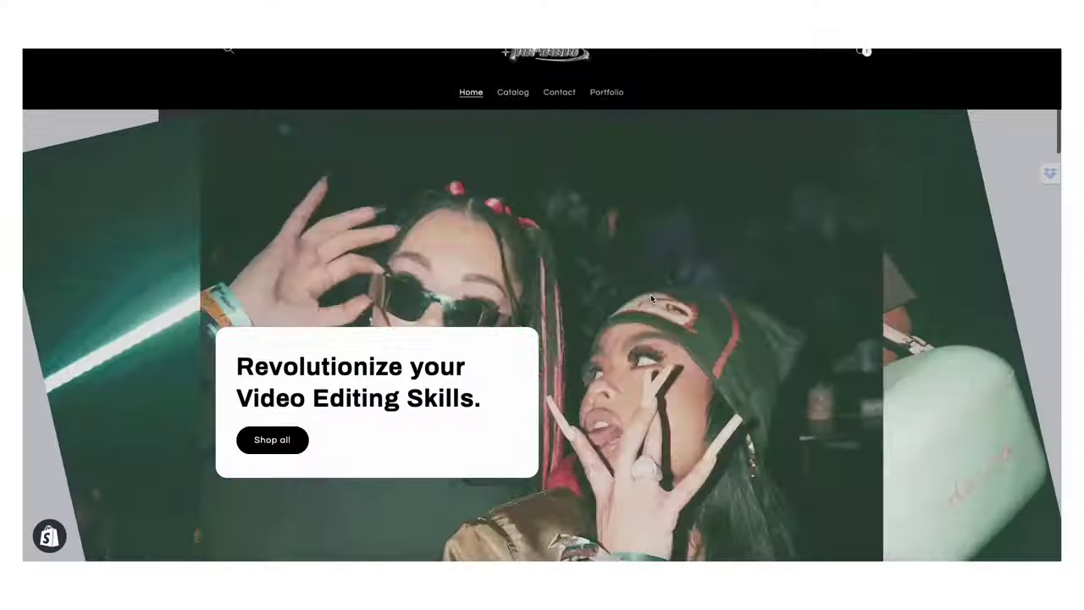
scroll(650, 294, down, 15)
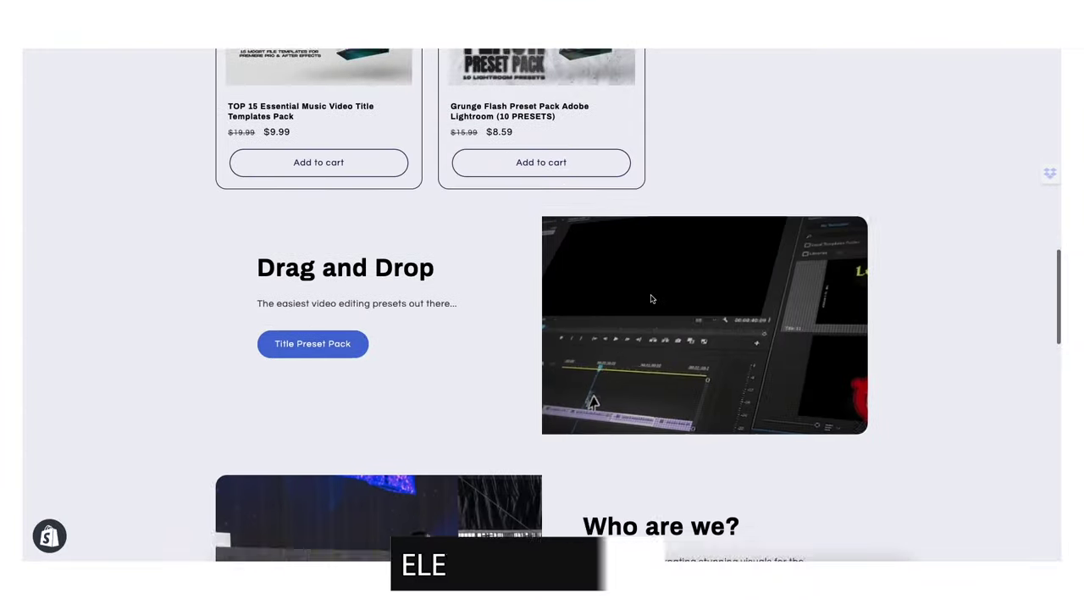
scroll(651, 298, down, 5)
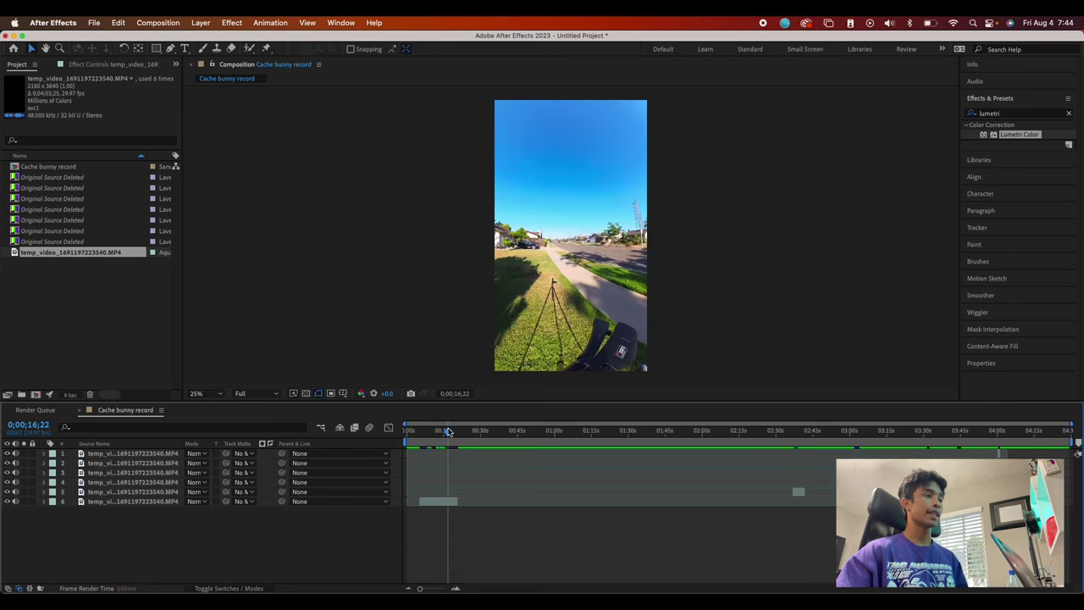
- Review the trimmed clips, then shift the clips on layers 5 and 4 to start at 0;00;08;14
drag(457, 431, 804, 463)
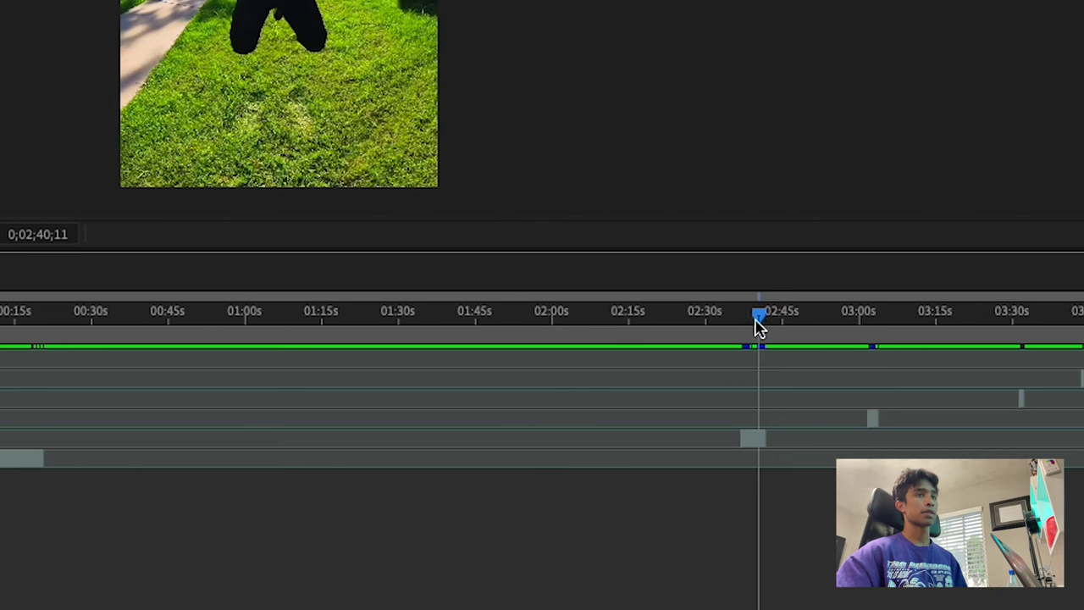
drag(798, 320, 848, 444)
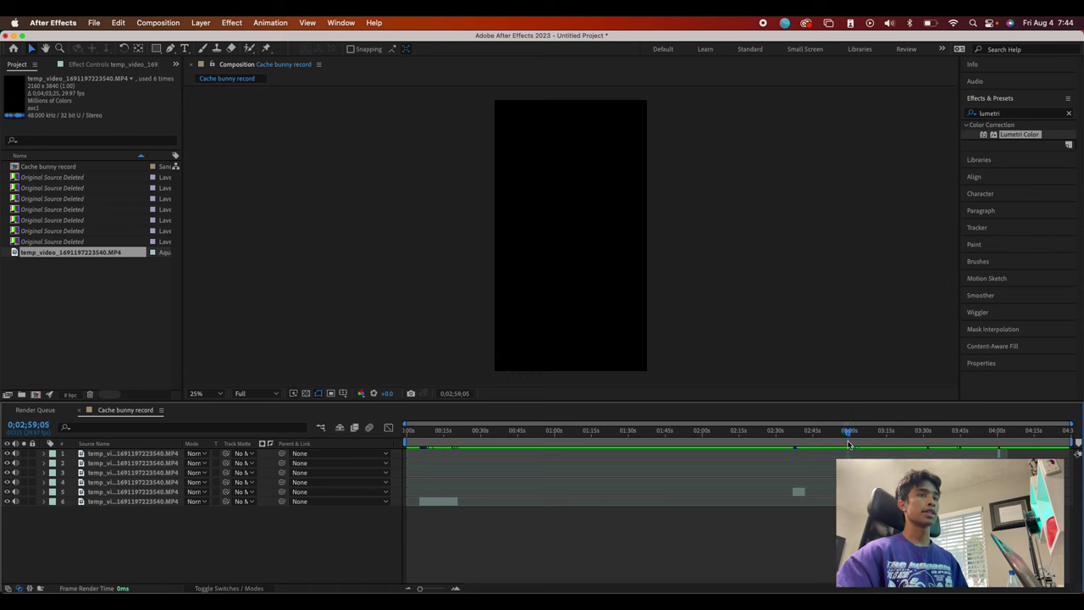
drag(601, 464, 428, 476)
click(800, 492)
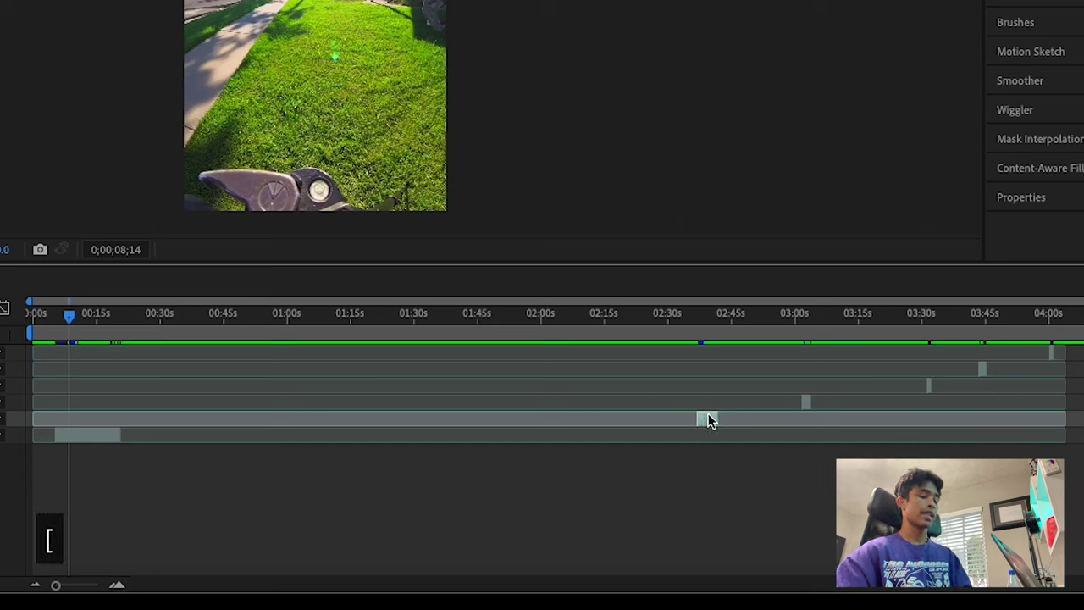
key(bracketleft)
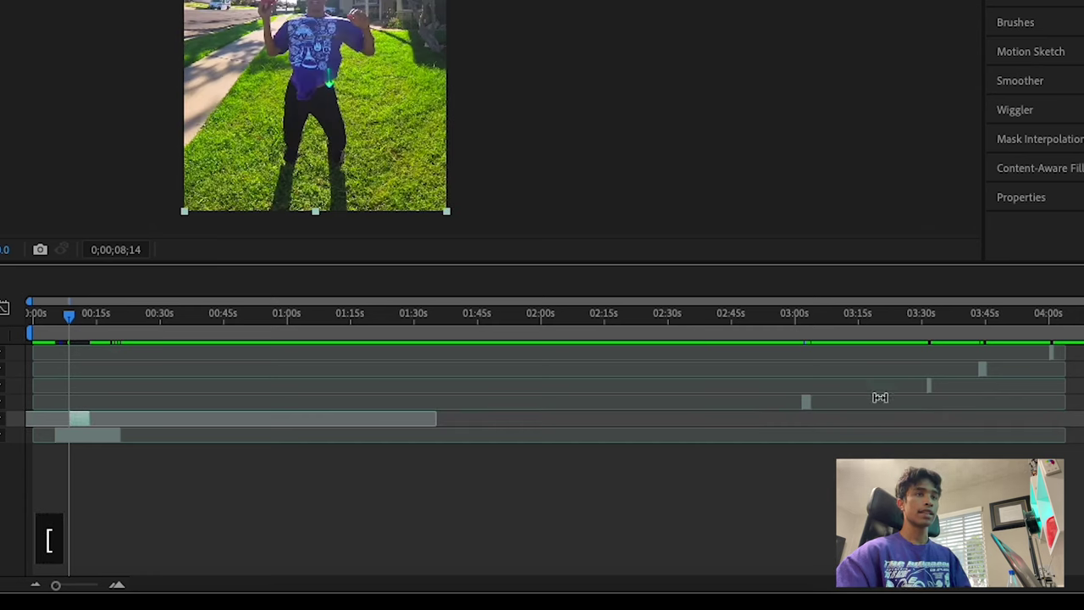
click(808, 406)
key(bracketleft)
- Shift the clips on layers 3, 2 and 1 together to start at 0;00;08;14
click(931, 389)
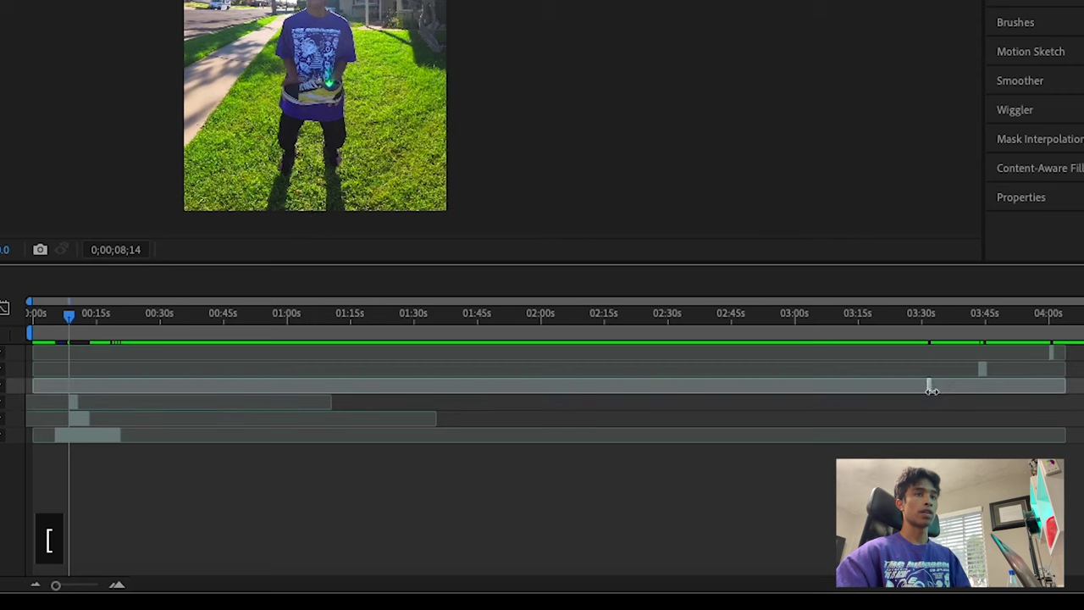
shift+click(798, 370)
shift+click(798, 358)
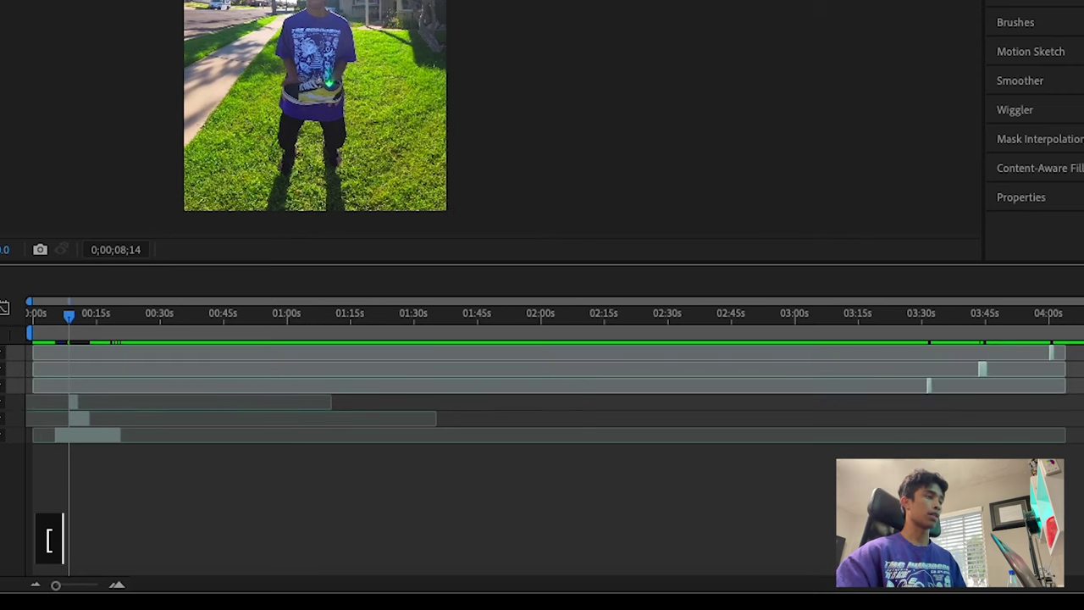
key(bracketleft)
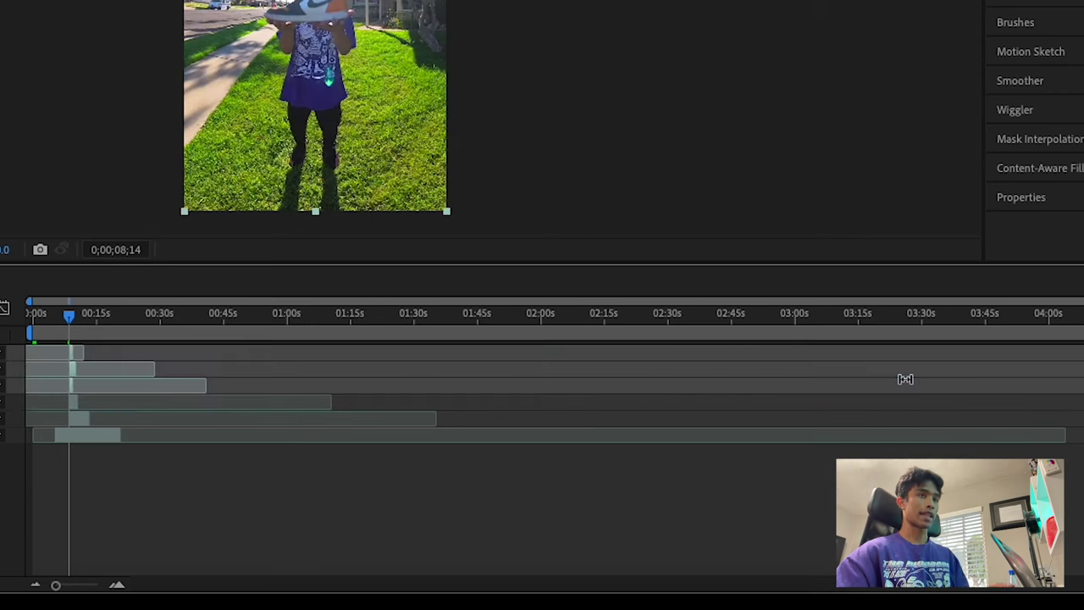
- Check the aligned shoe-toss clips around 0;00;09;06 and hide the lowest clip, layer 6
key(equal)
key(equal)
key(equal)
key(equal)
scroll(161, 370, left, 4)
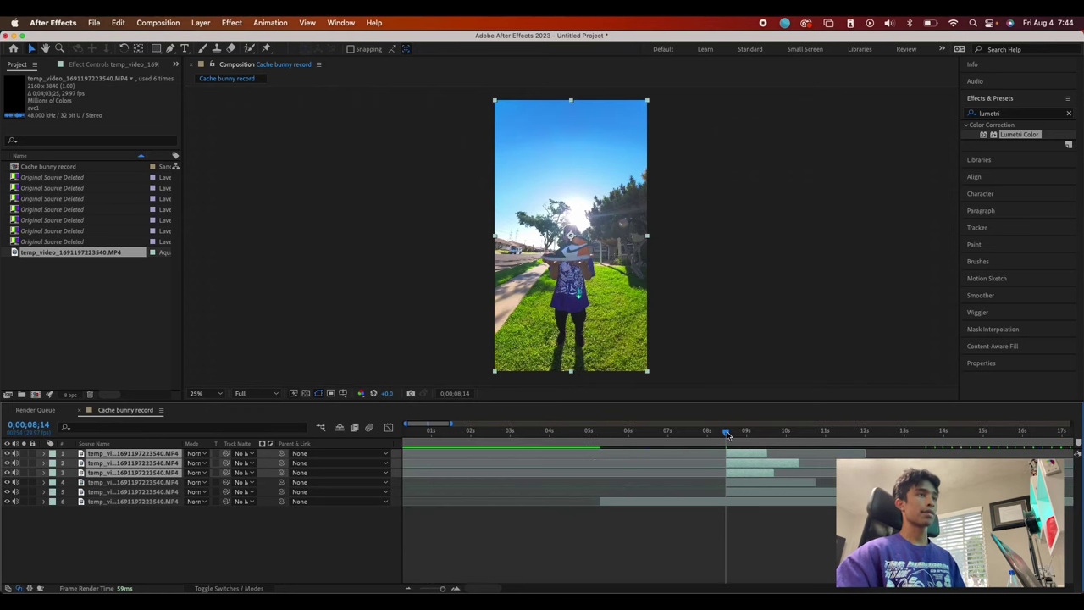
drag(727, 435, 752, 447)
key(minus)
key(minus)
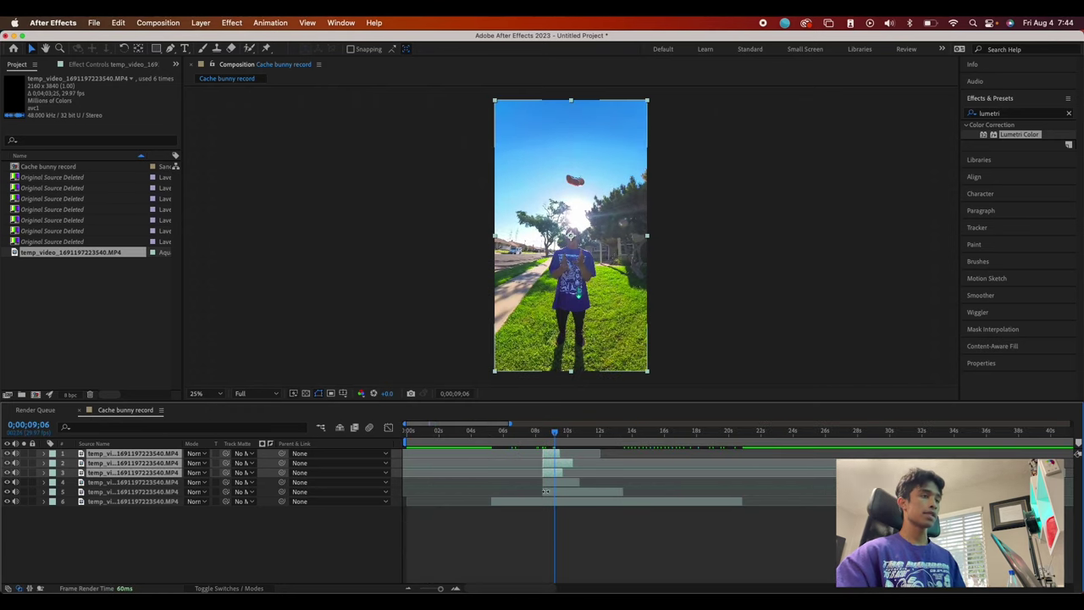
click(7, 501)
- Shift layers 1 to 4 together to start at about 0;00;10;21, then play back the layer 5 clip alone
click(545, 441)
key(equal)
key(equal)
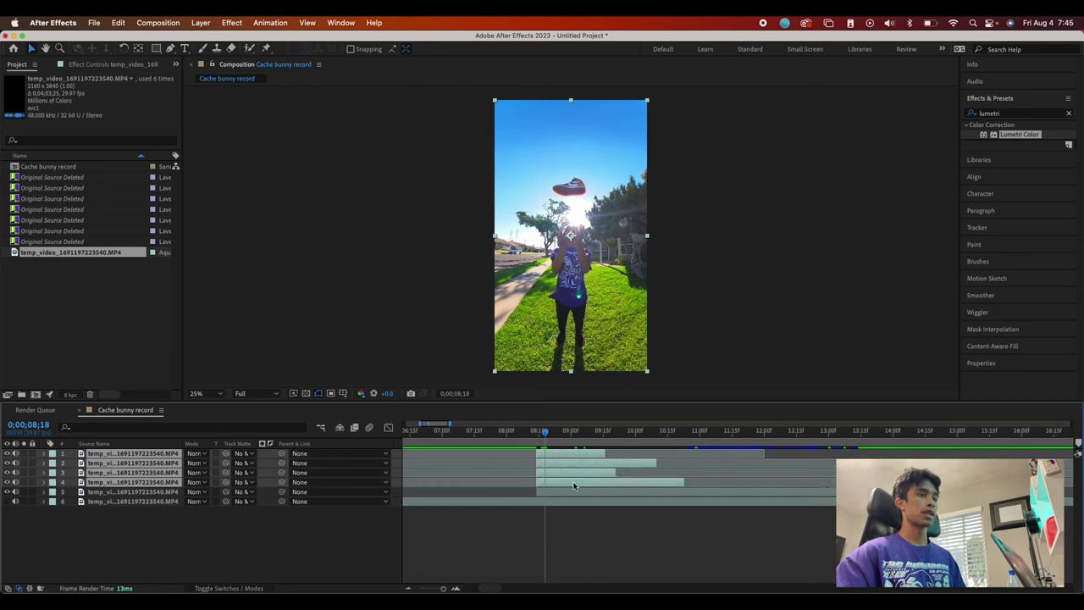
drag(568, 485, 703, 489)
key(space)
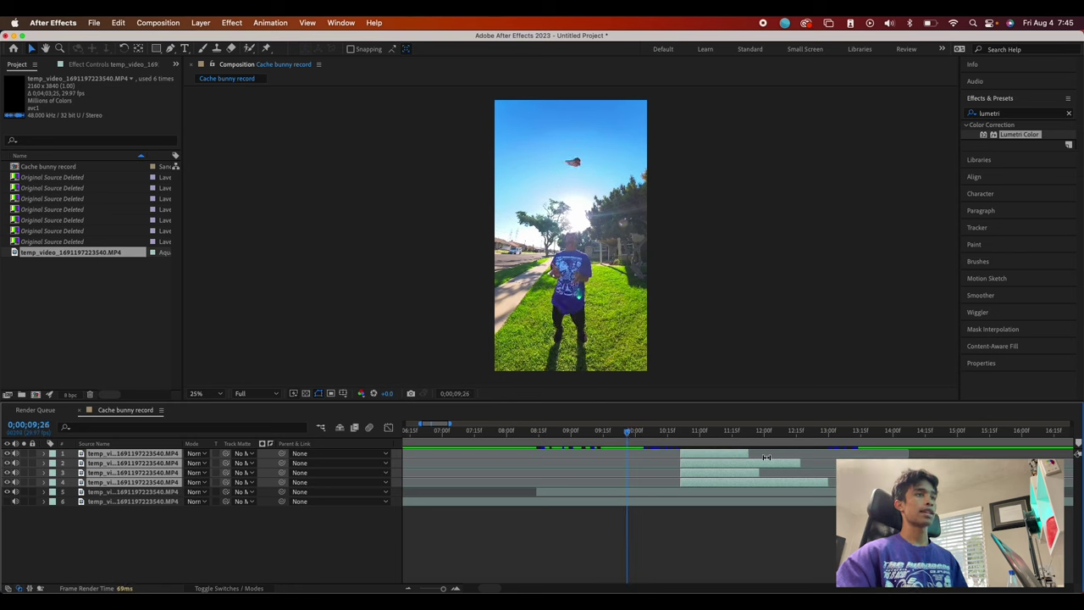
click(794, 531)
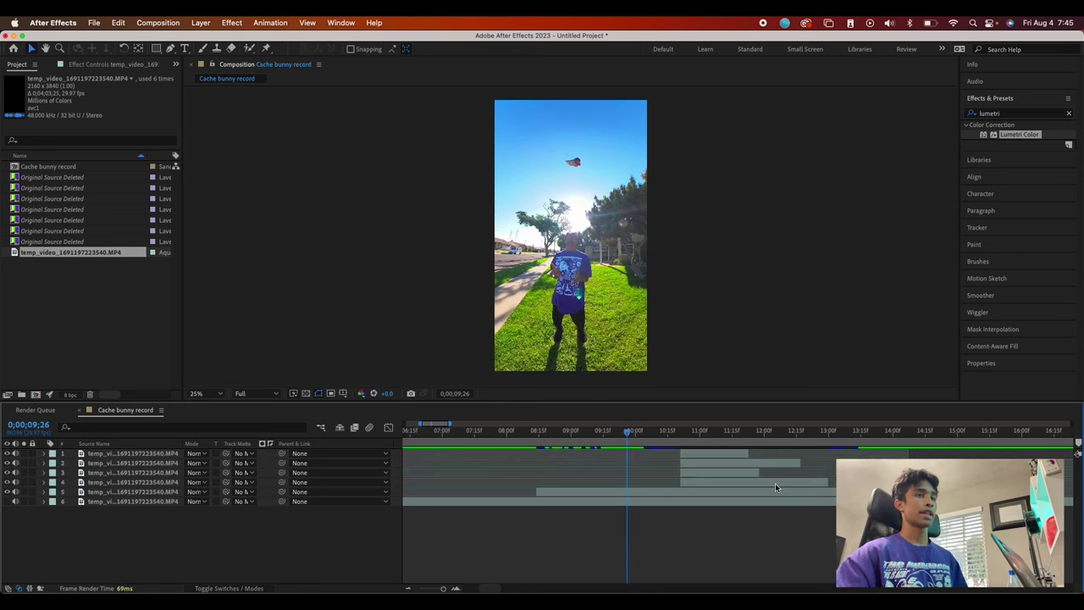
- Move layers 4, 3, 2 and 1 earlier to start at about 8;24, 9;08, 9;10 and 9;10 respectively
drag(774, 487, 639, 490)
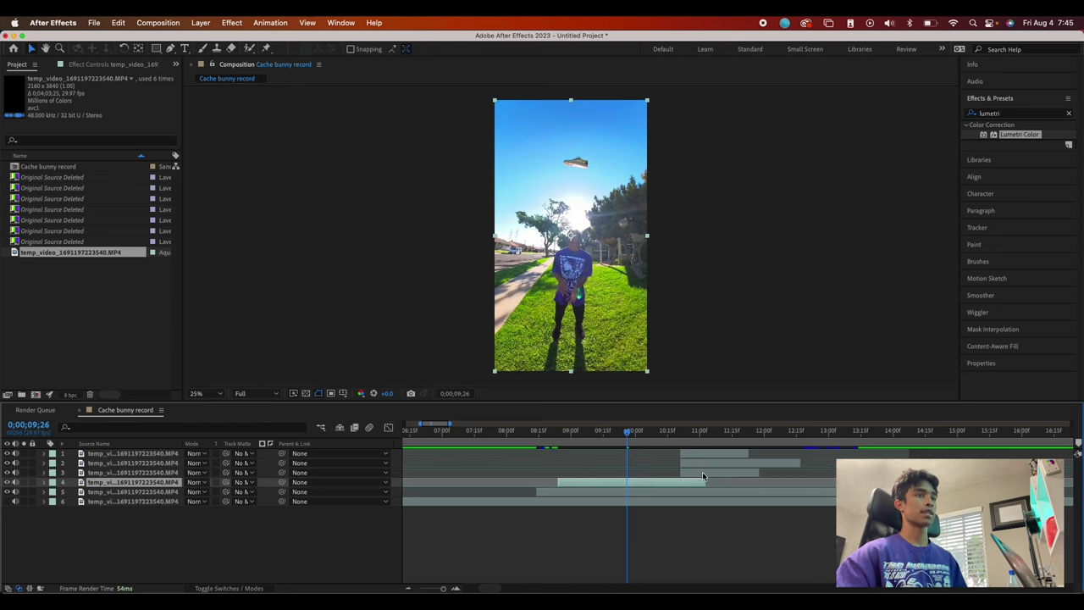
drag(702, 475, 604, 476)
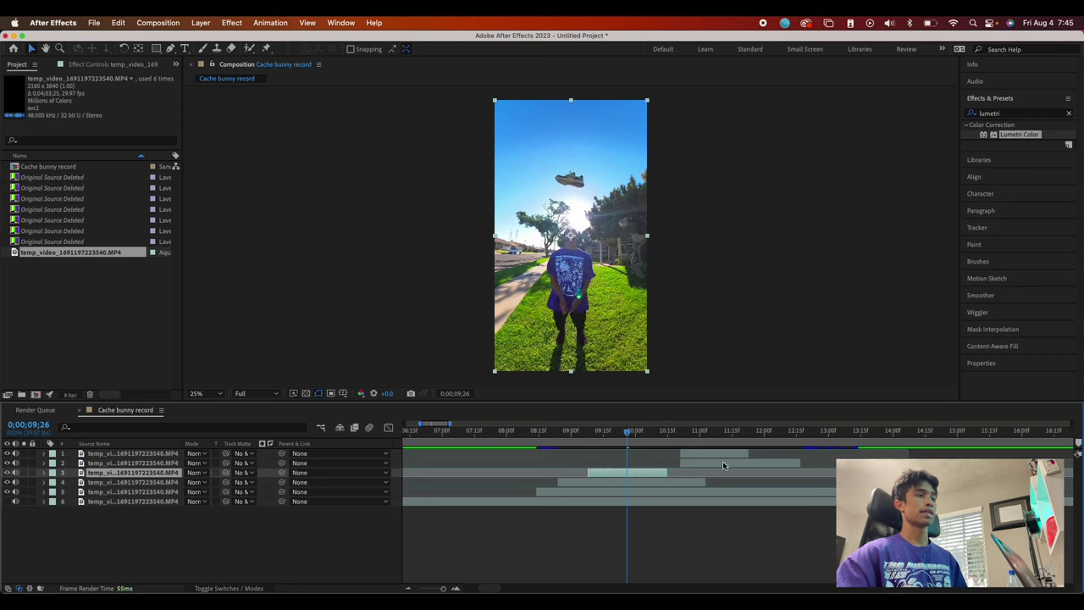
drag(722, 464, 635, 464)
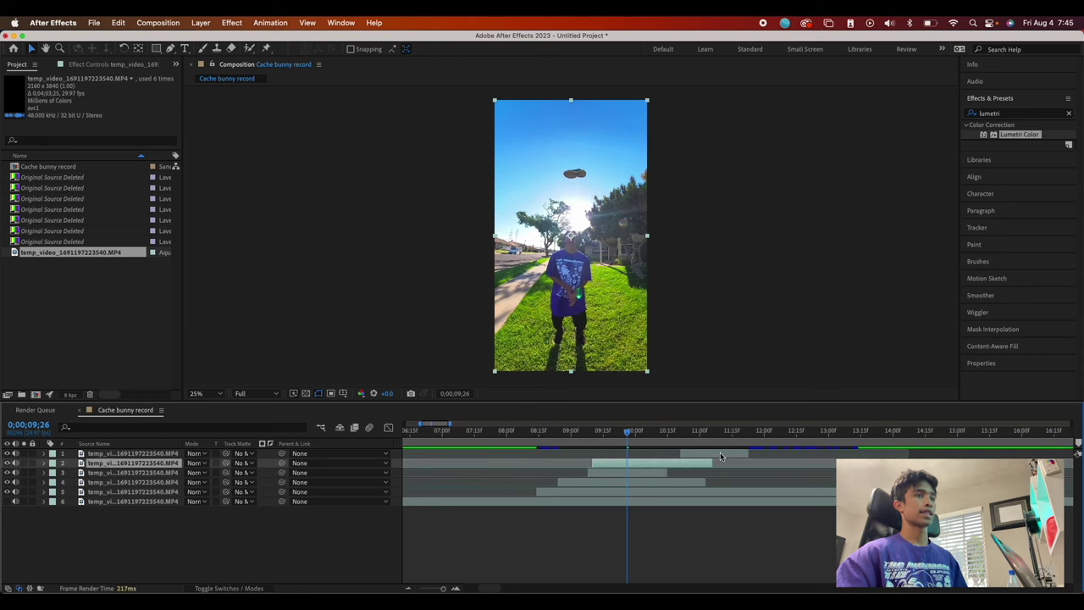
drag(720, 457, 528, 459)
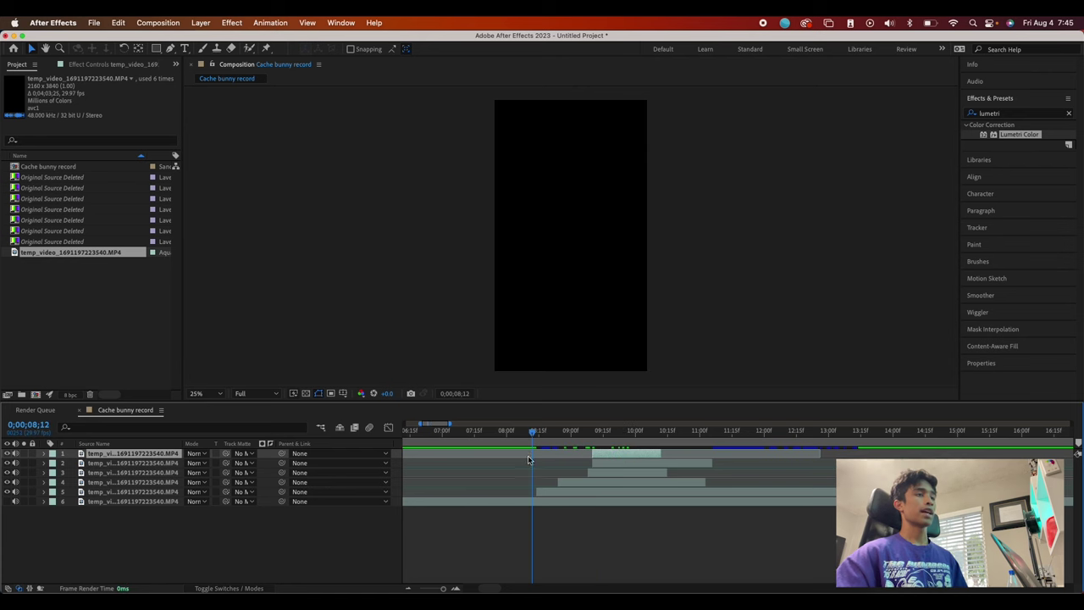
- Preview the sequence and trim layers 4 to 1 into staggered starts from about 9;07 to 9;25, adjusting the ends of layers 1 to 3
key(space)
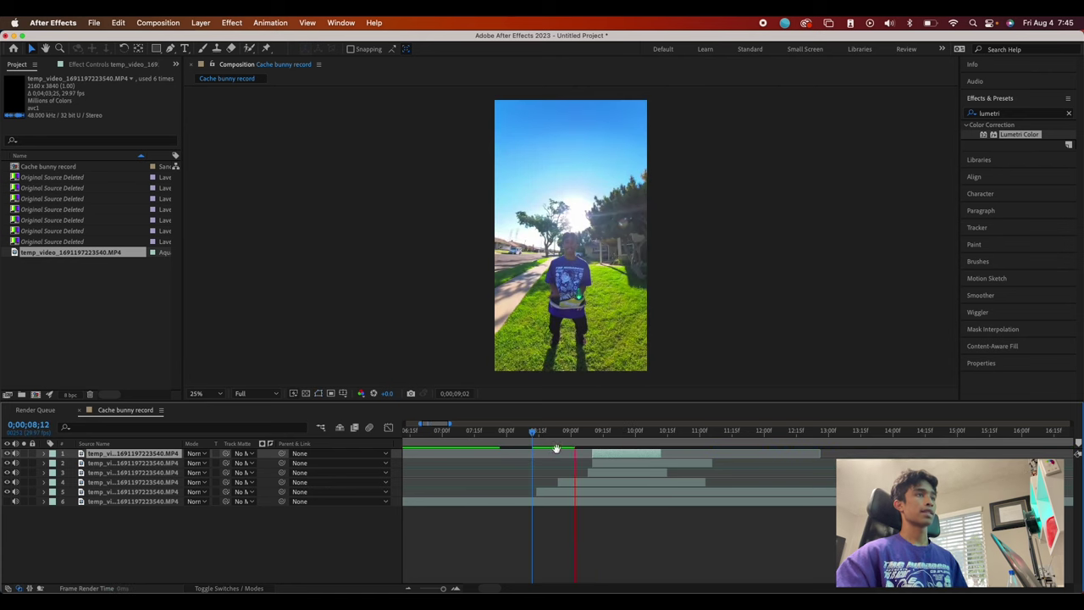
drag(556, 481, 576, 481)
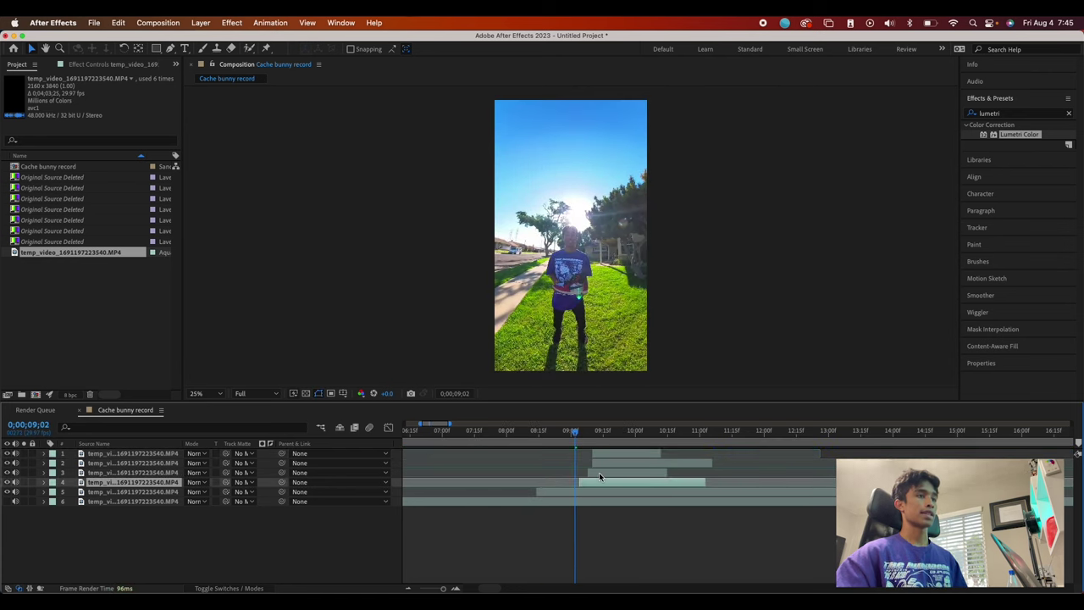
click(595, 464)
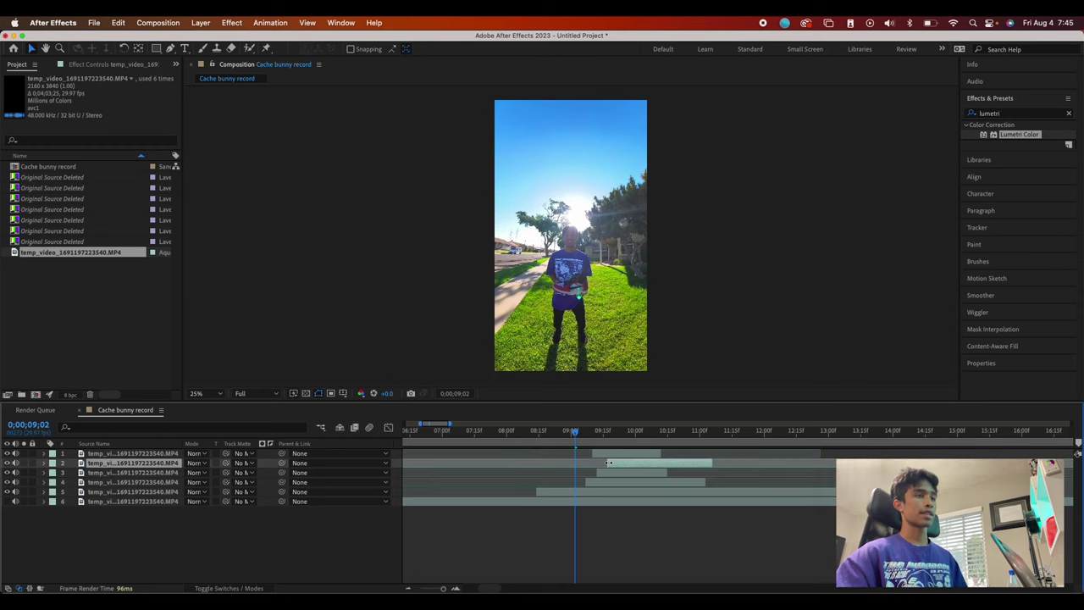
drag(595, 454, 666, 468)
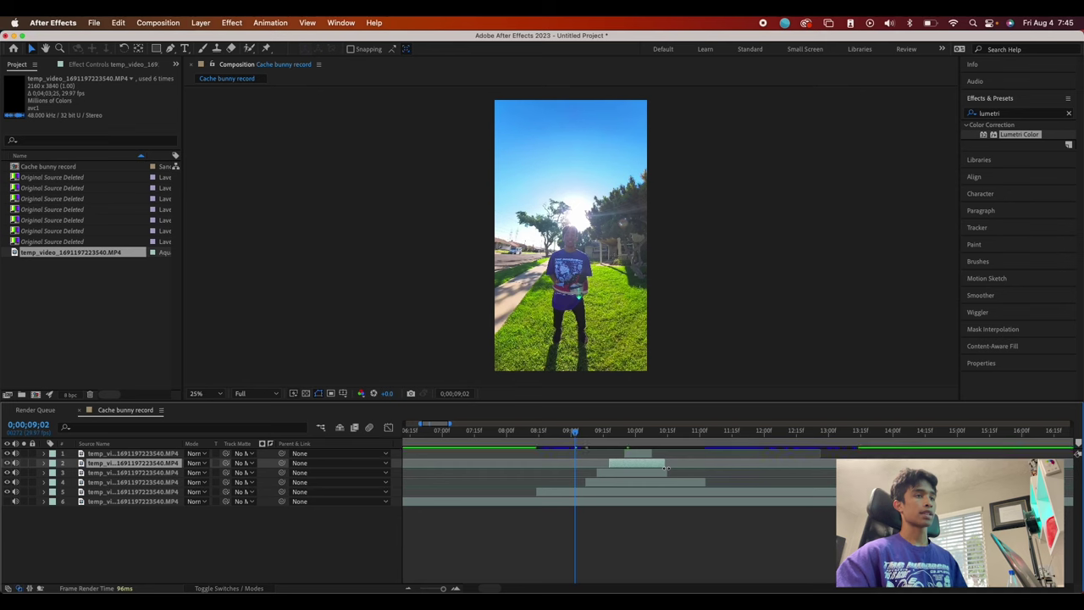
click(669, 472)
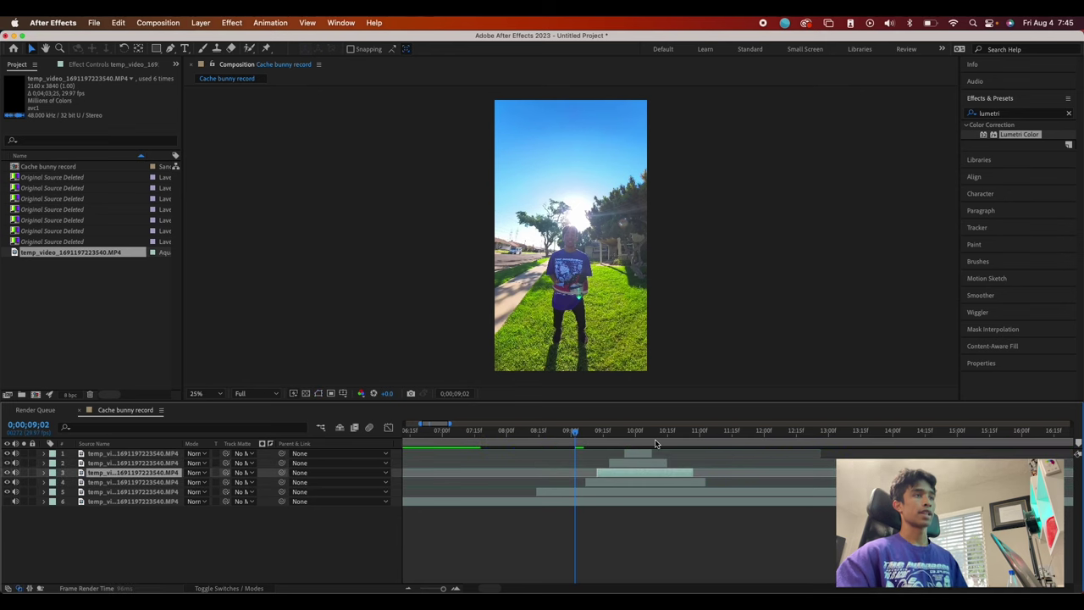
- Preview again and trim the starts of layers 4, 3, 2 and 1 to about 9;18, 9;22, 9;26 and 9;29
key(space)
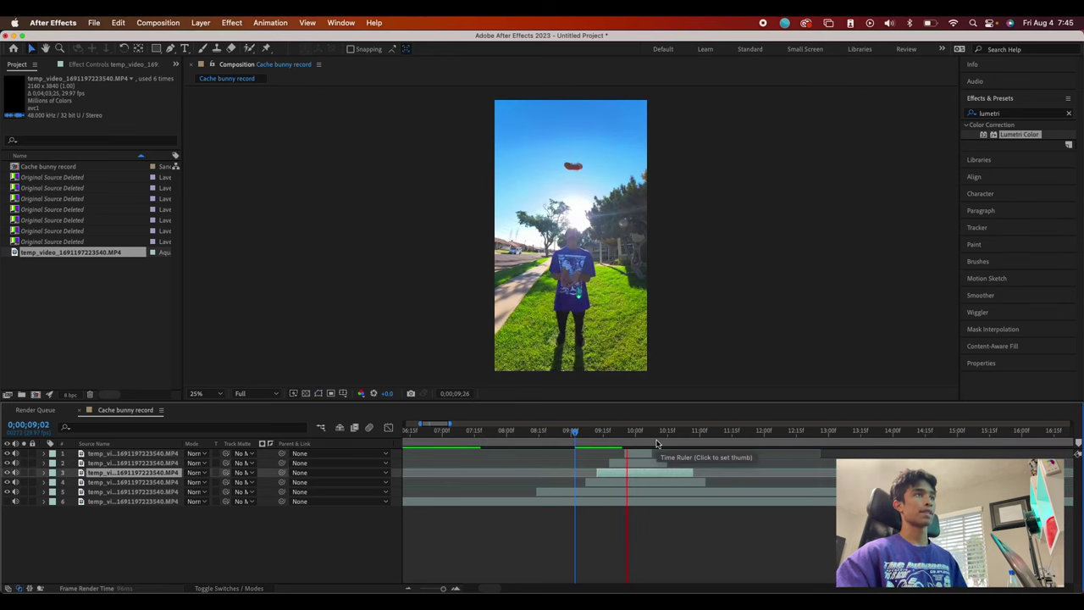
drag(629, 432, 604, 484)
click(611, 463)
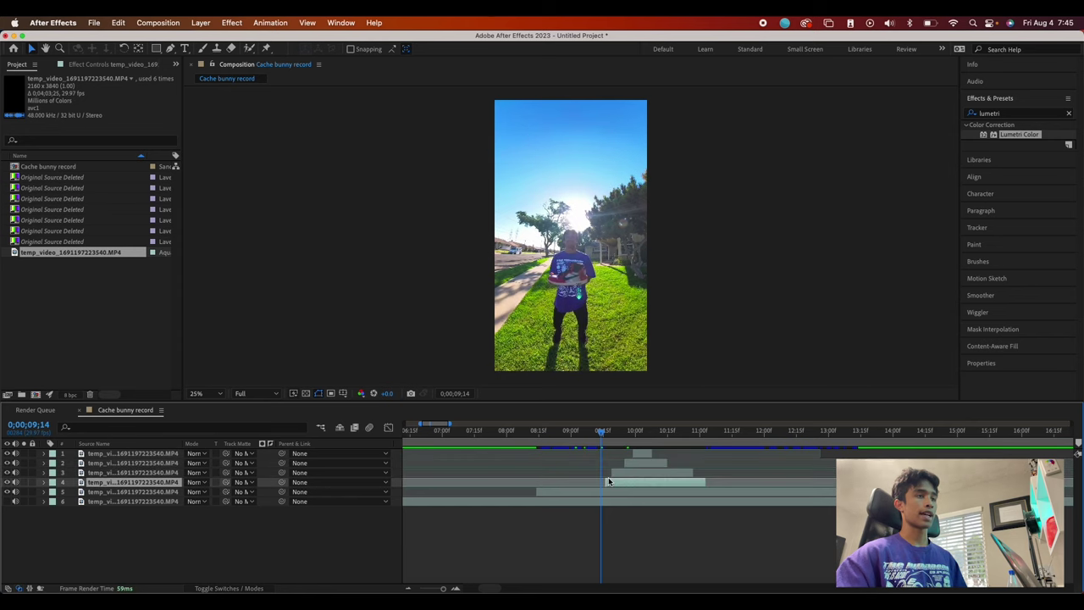
click(610, 472)
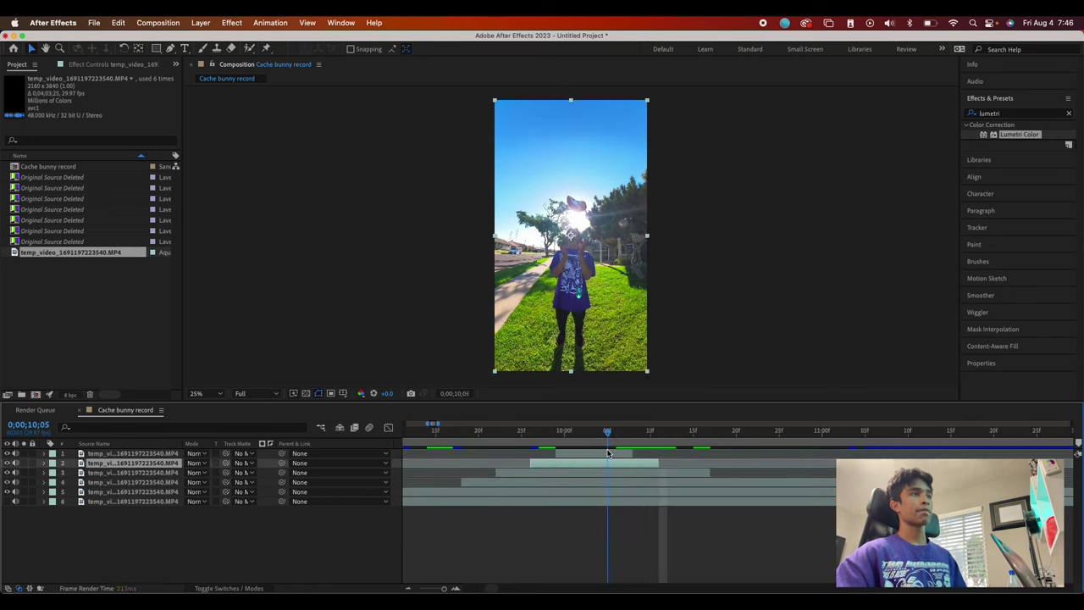
- Split the layer 3 clip at 0;00;10;06, while the shoe is in the air
drag(610, 447, 661, 434)
key(super+Down)
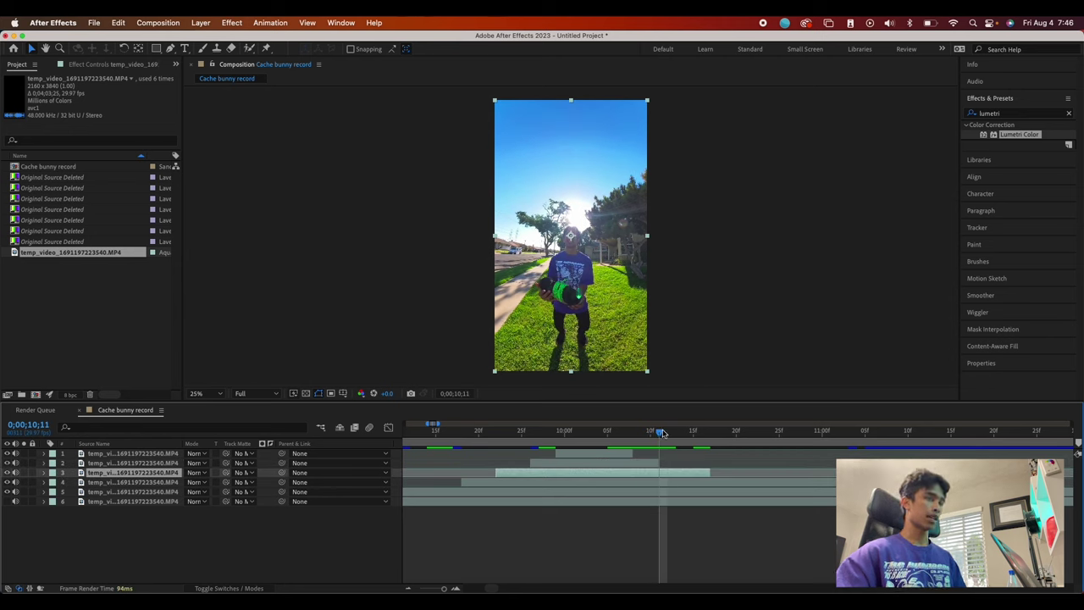
click(617, 433)
key(super+shift+d)
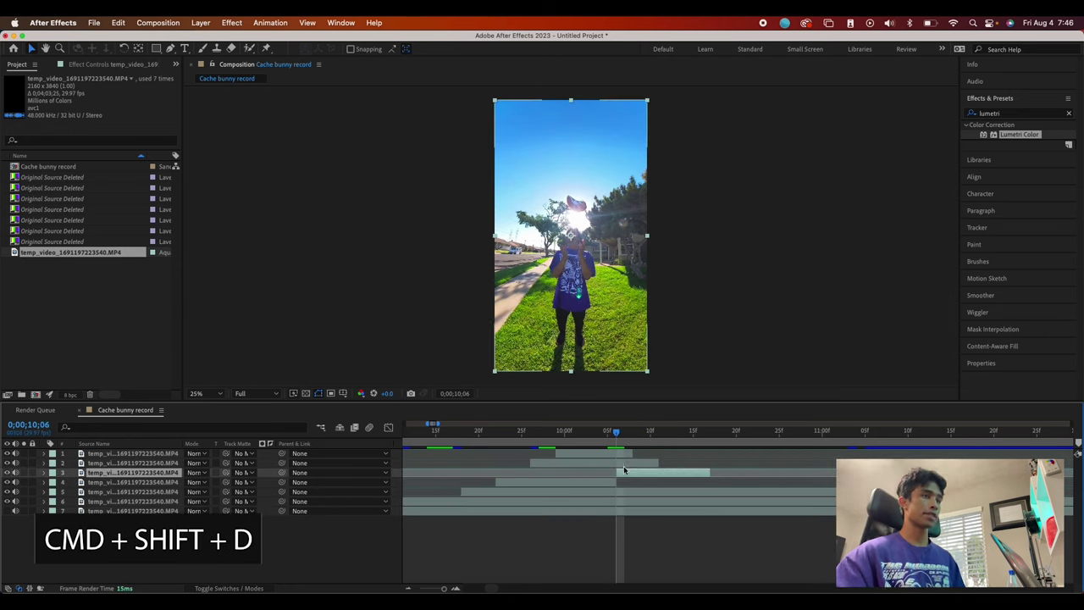
- Slide the split-off second piece of the layer 3 clip a few frames later in the timeline
drag(619, 430, 650, 434)
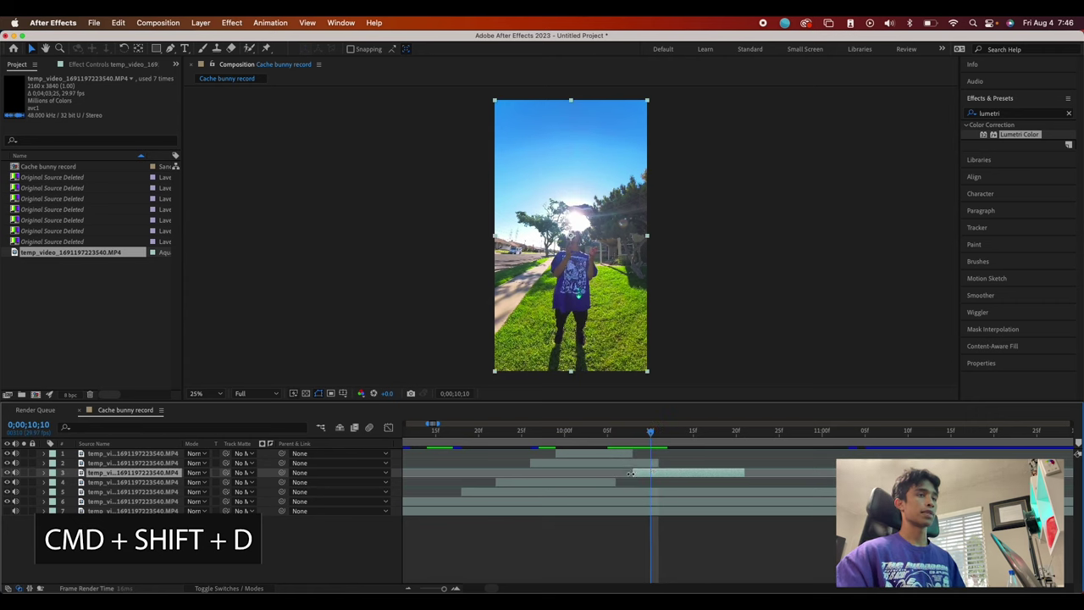
drag(681, 474, 698, 473)
mouse_move(652, 434)
mouse_down()
mouse_move(667, 435)
mouse_move(657, 435)
mouse_up()
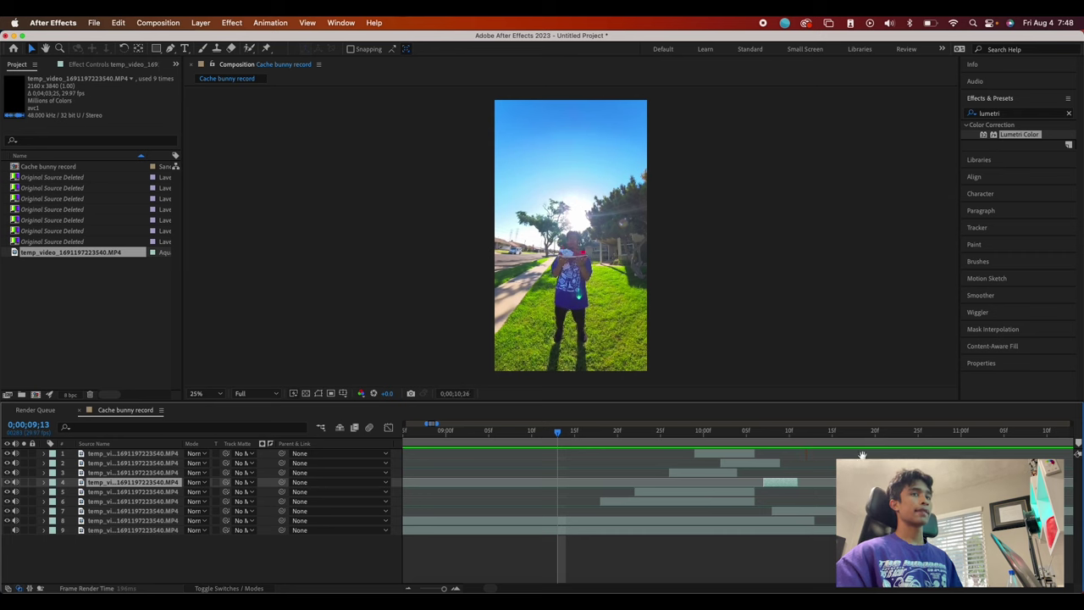
- Review the arranged tosses and split the long layer 7 clip at 0;00;11;16
drag(933, 430, 539, 430)
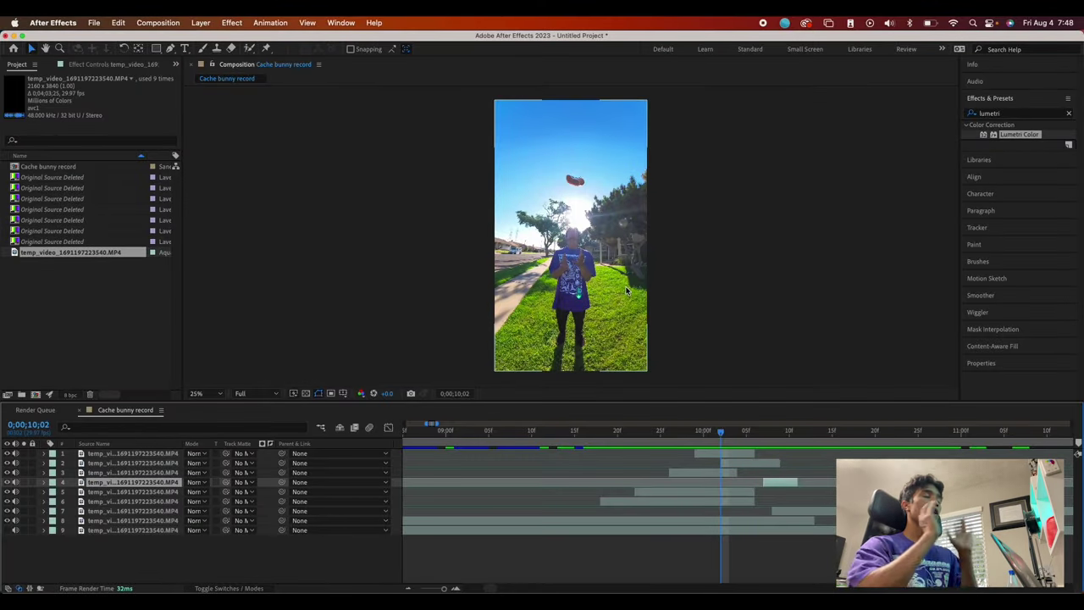
key(minus)
key(minus)
key(minus)
key(minus)
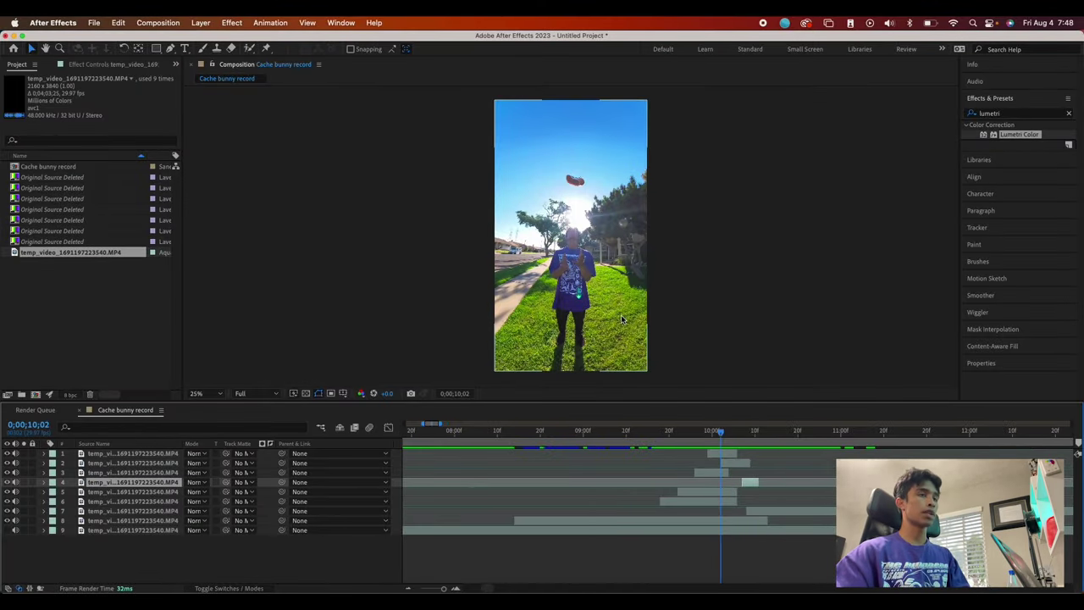
drag(617, 433, 657, 430)
key(=)
key(=)
key(=)
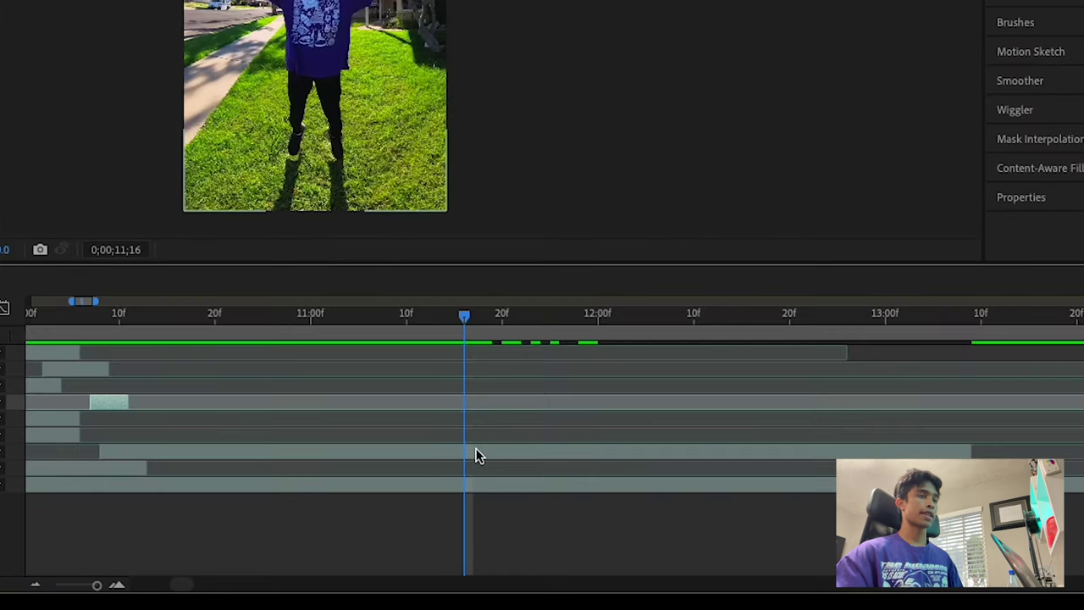
click(476, 455)
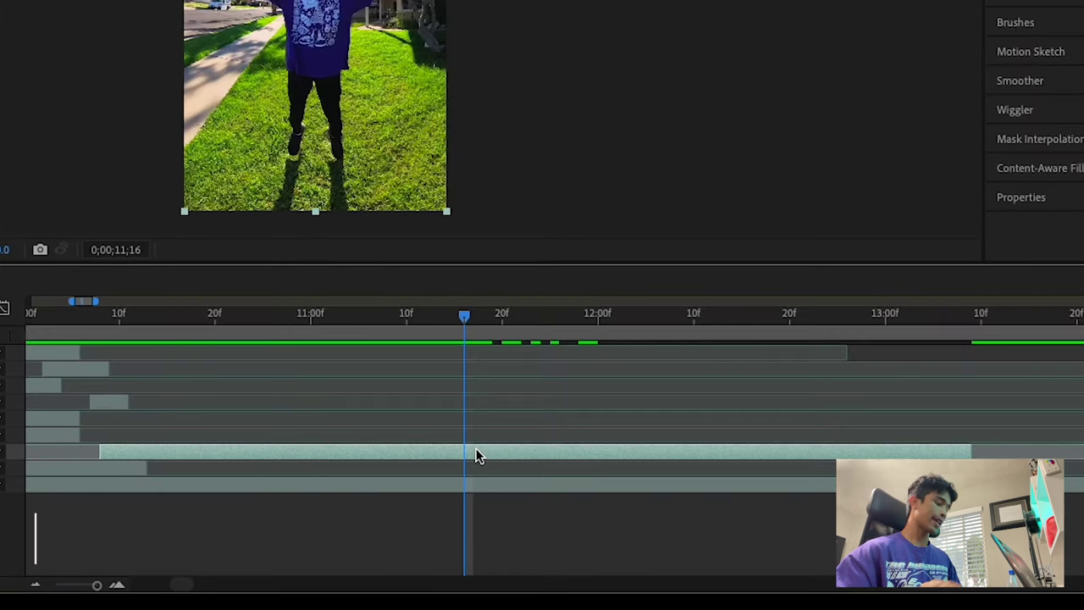
key(super+shift+d)
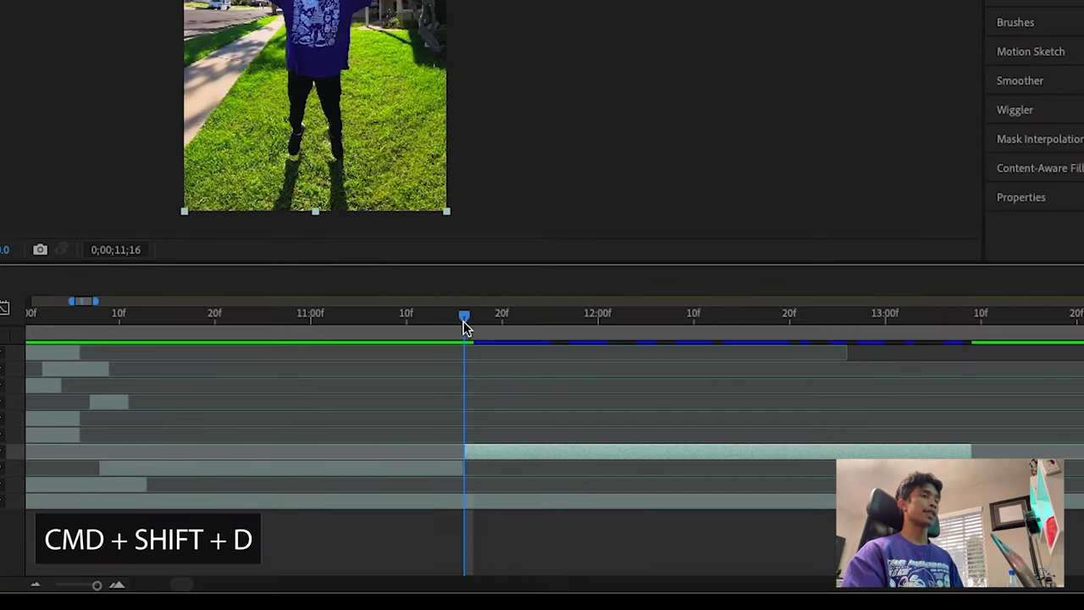
- Split the second piece of the jump clip at 0;00;12;01, as the jump lands
drag(465, 317, 608, 315)
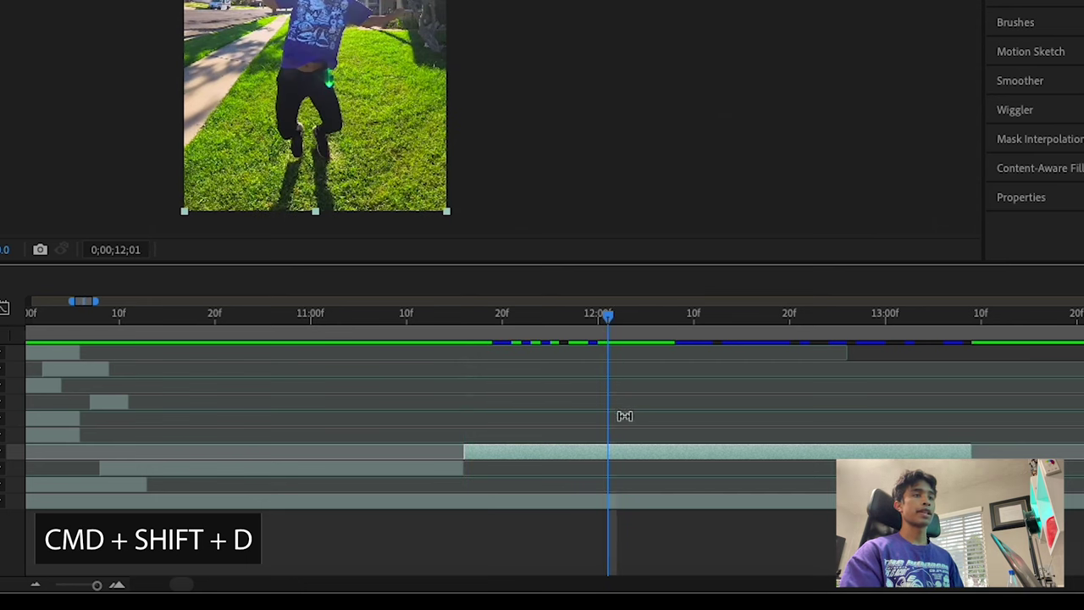
key(super+shift+d)
- Open the short middle jump piece at 0;00;11;16 and paint a Roto Brush selection over the person's head, torso and legs
drag(607, 314, 468, 327)
click(490, 466)
double_click(490, 465)
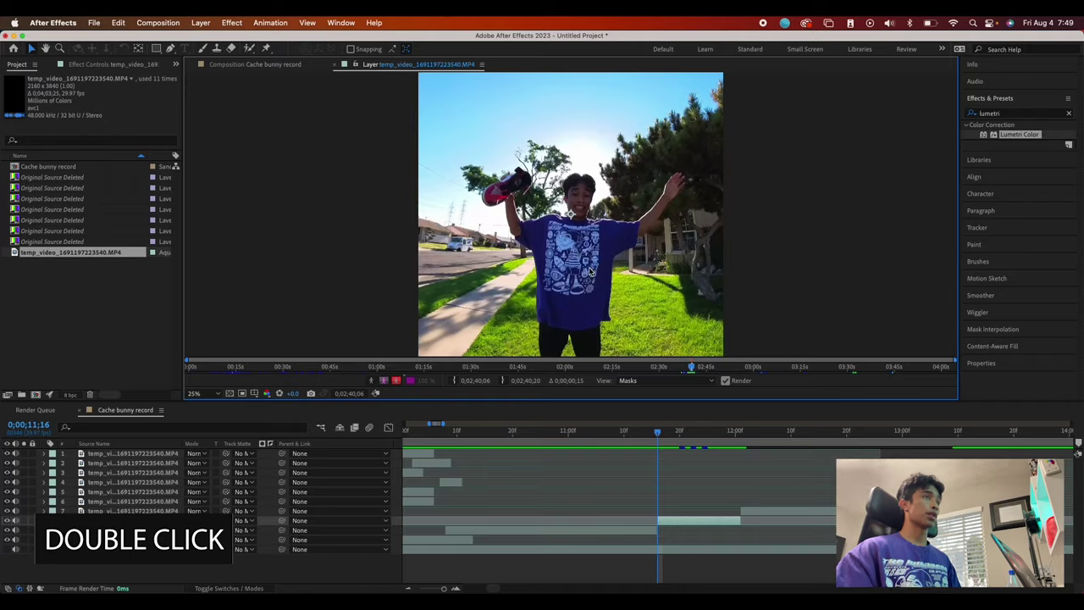
key(comma)
click(249, 48)
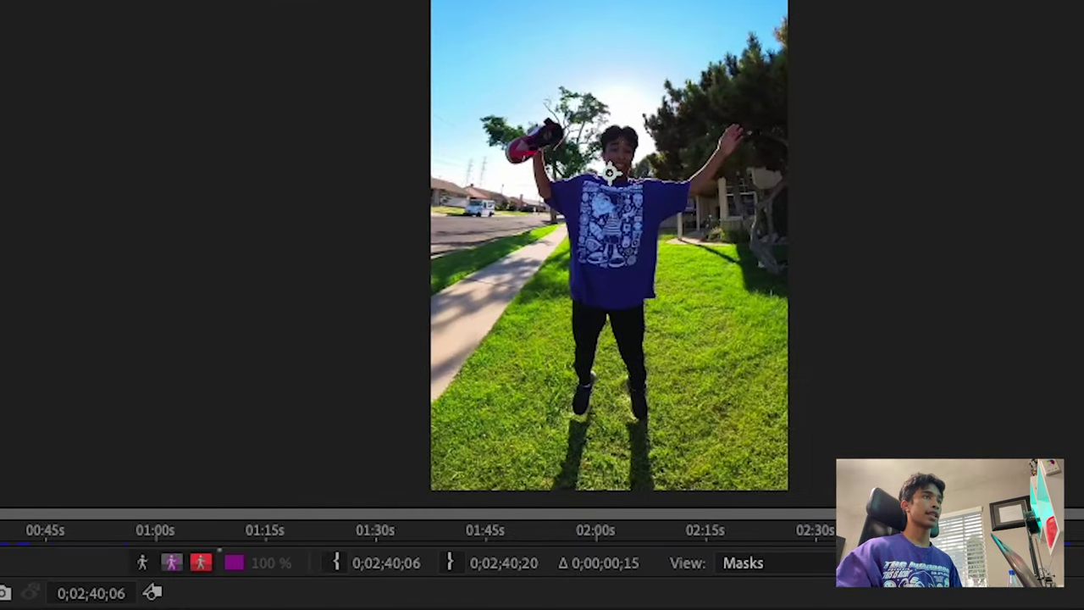
drag(619, 134, 617, 241)
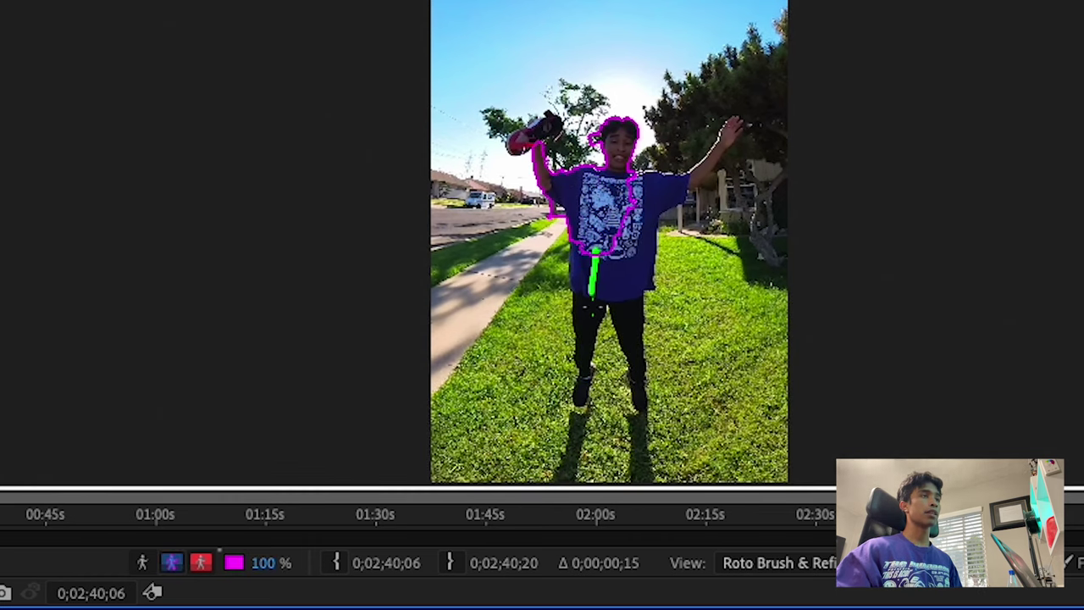
drag(624, 262, 629, 354)
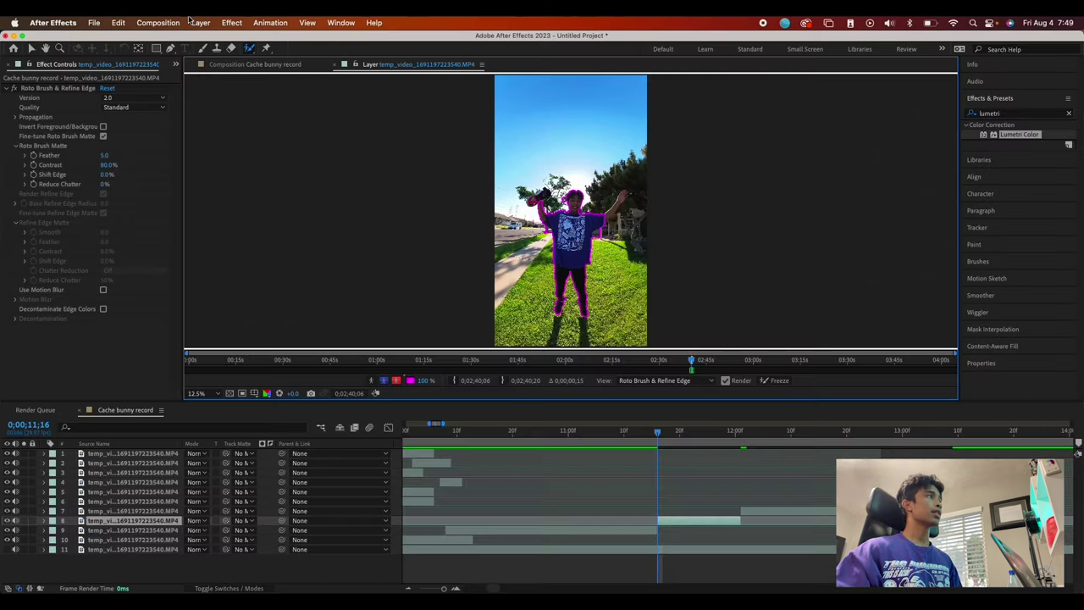
- Check the frame rate in the composition settings
click(159, 22)
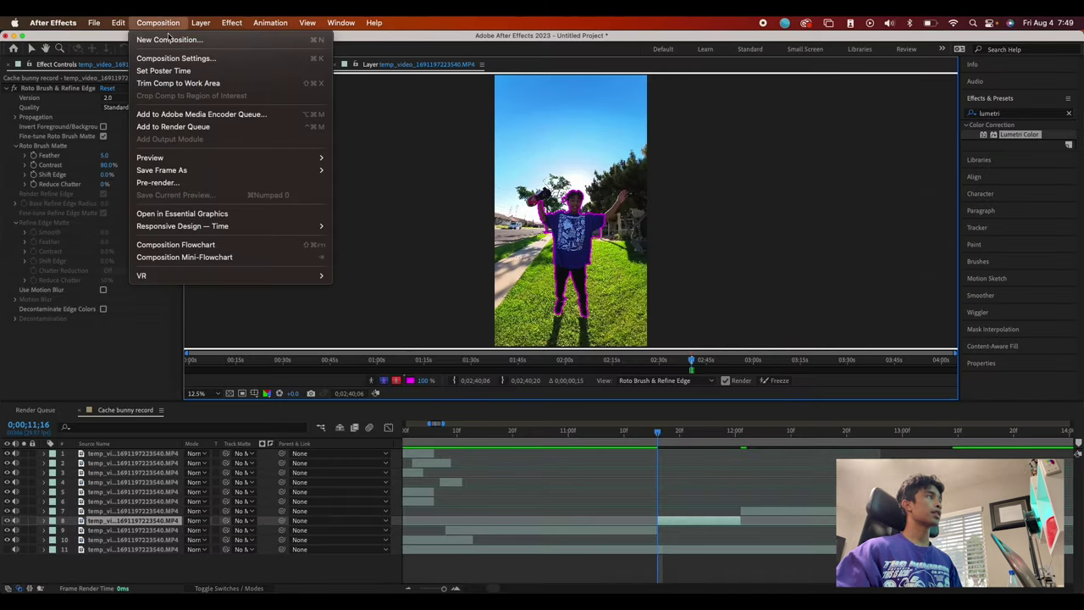
click(176, 58)
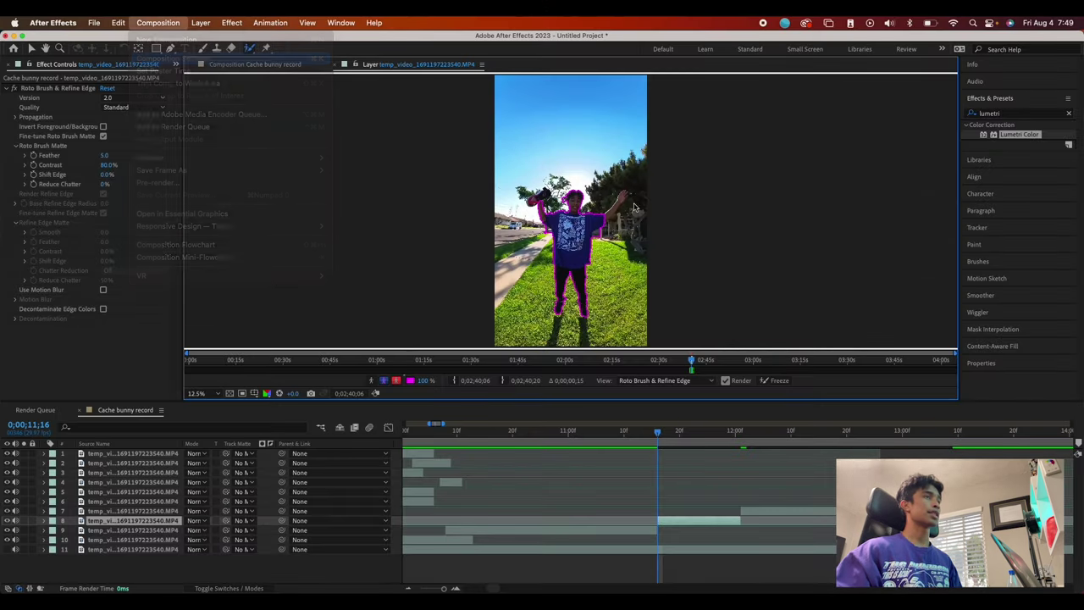
click(104, 242)
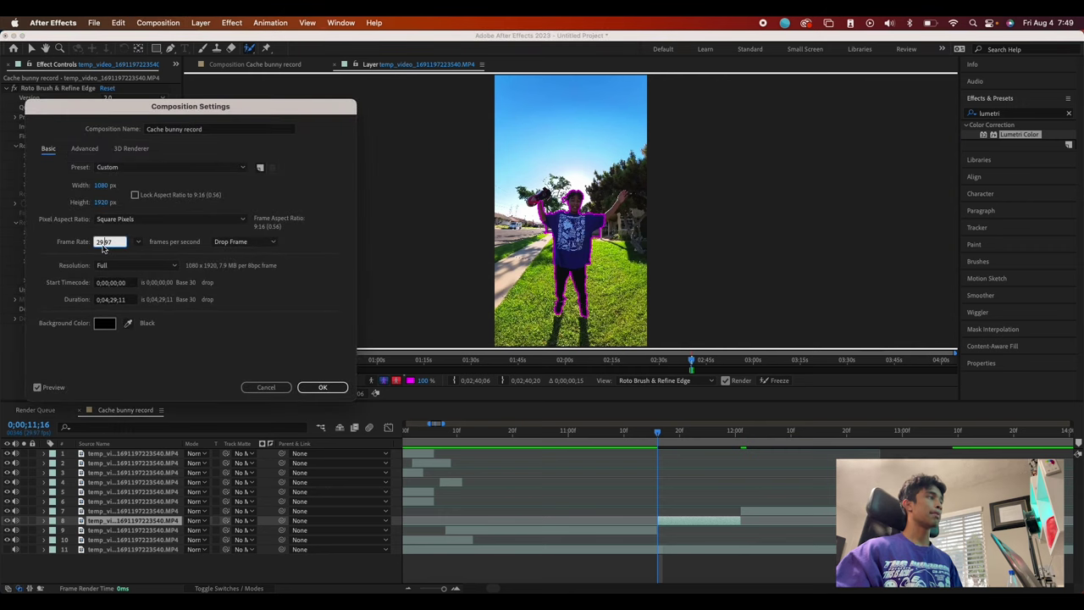
click(319, 388)
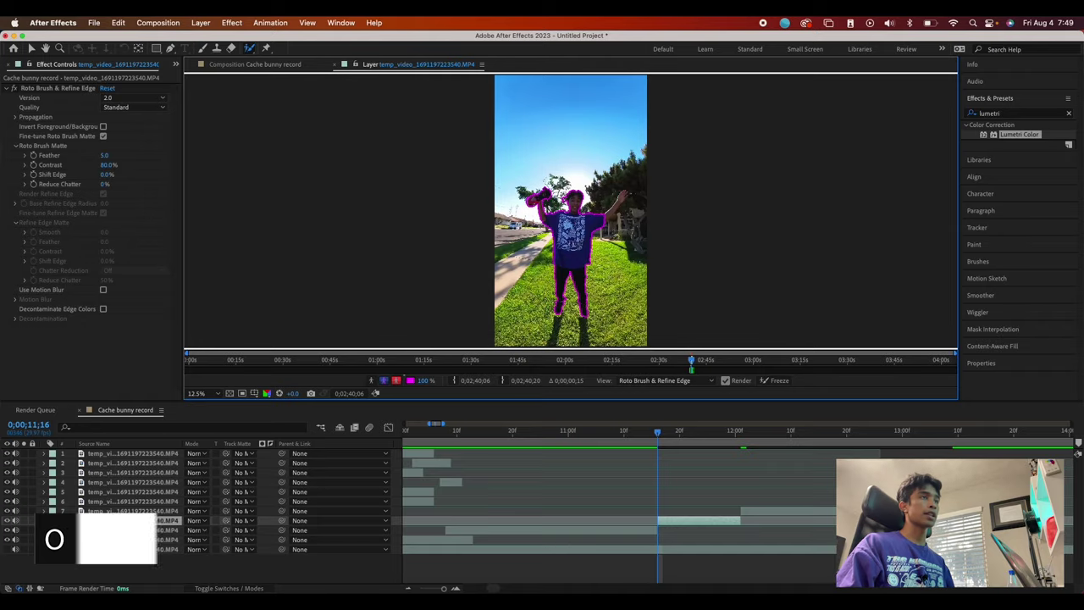
- Propagate the Roto Brush selection to 0;00;12;01, freeze it, and preview the cut-out jump in the composition
drag(658, 431, 746, 424)
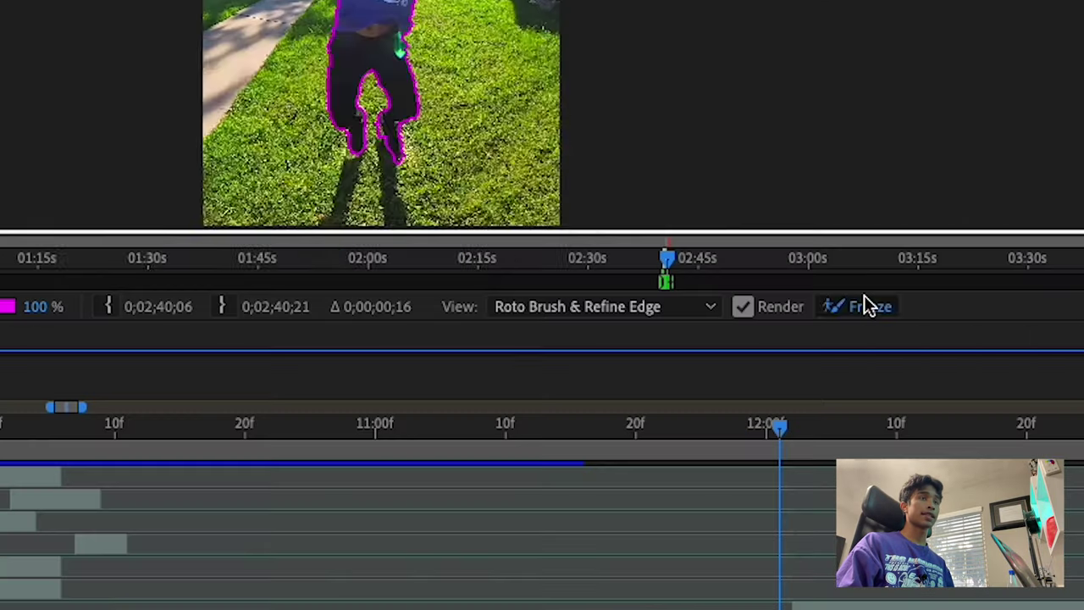
click(777, 379)
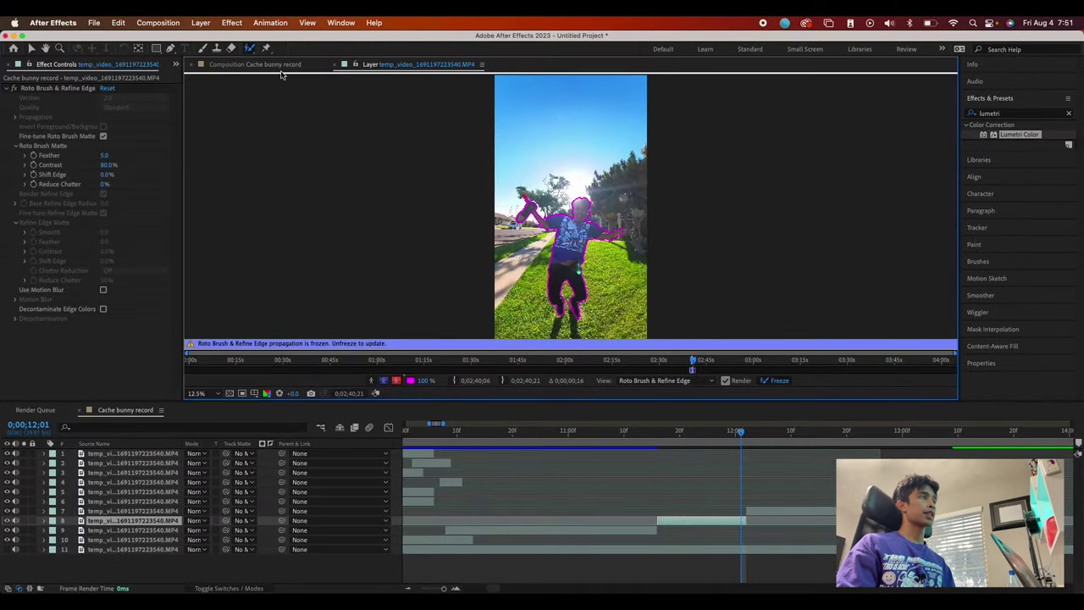
click(282, 65)
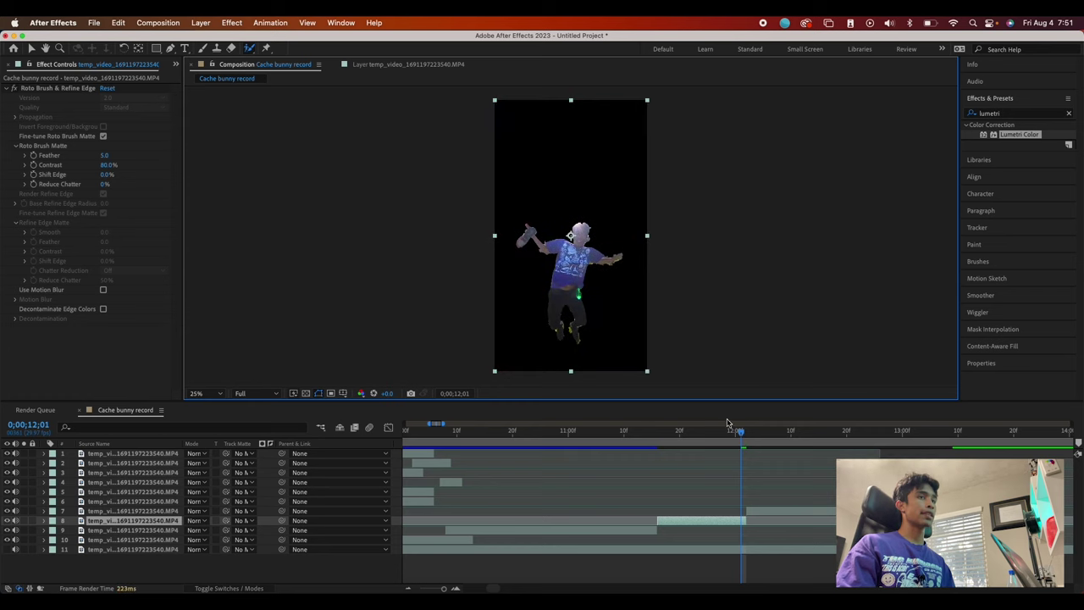
drag(741, 433, 628, 436)
key(space)
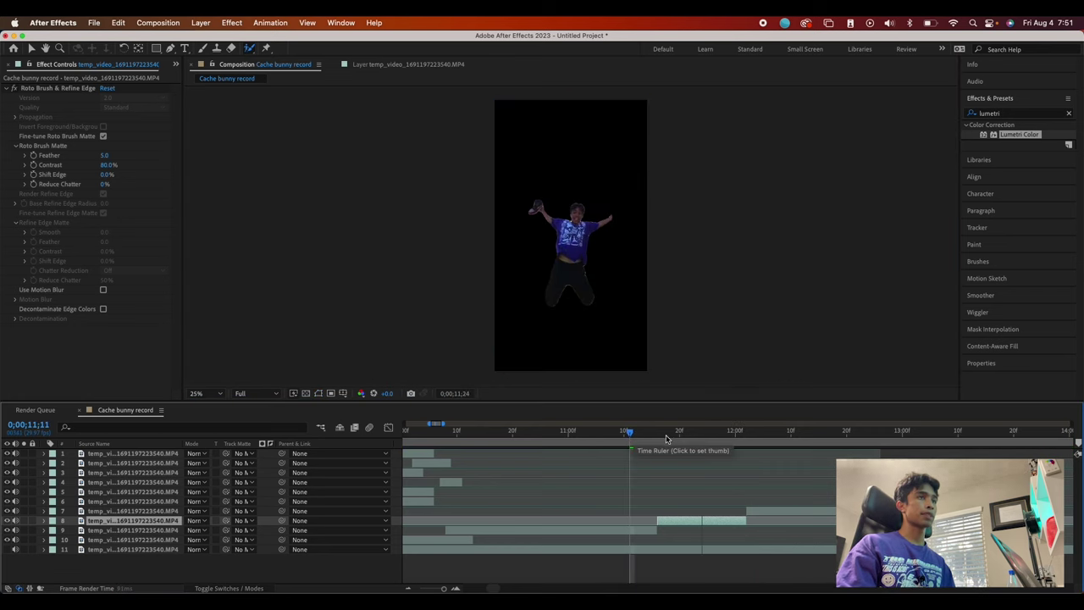
key(space)
- Move the toss clips on layers 1 to 6 and 10 together so layer 10 starts at 0;00;00;00, and preview them
drag(702, 433, 338, 455)
key(minus)
key(minus)
key(minus)
key(minus)
key(minus)
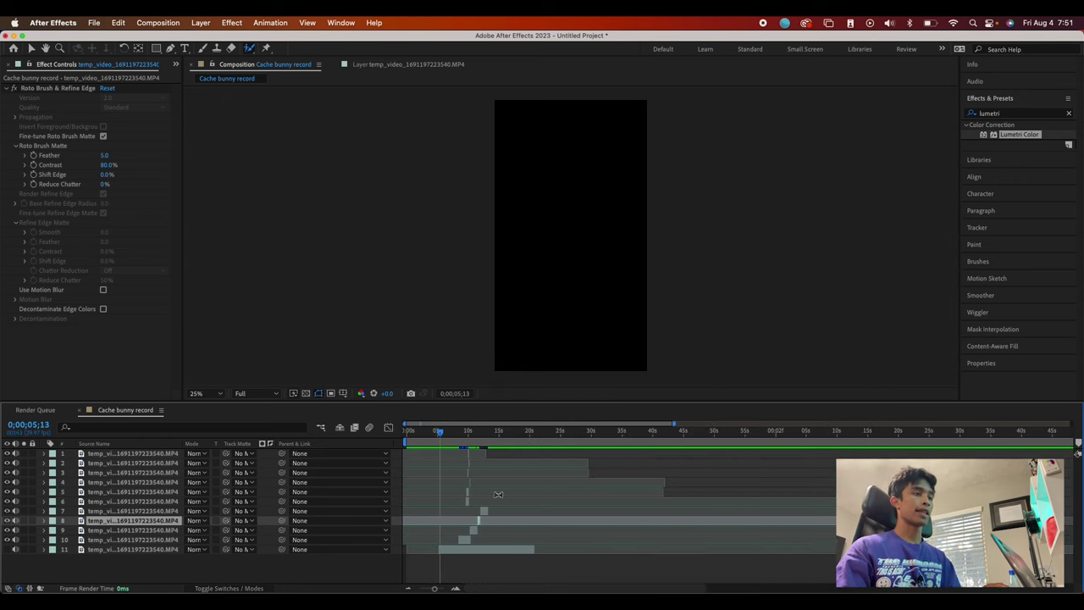
drag(440, 446, 428, 442)
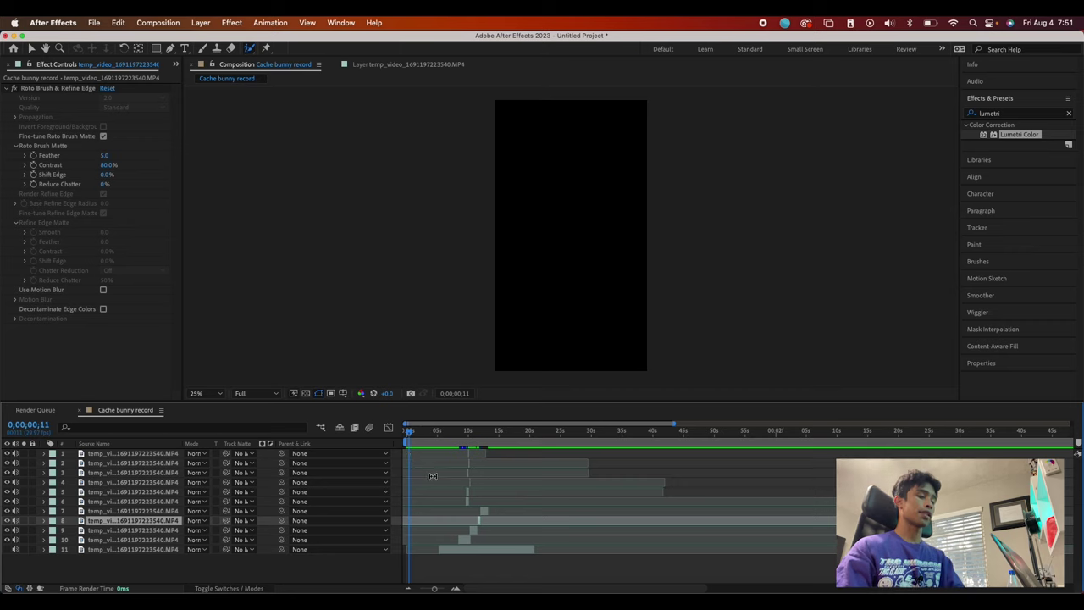
key(equal)
key(equal)
click(643, 540)
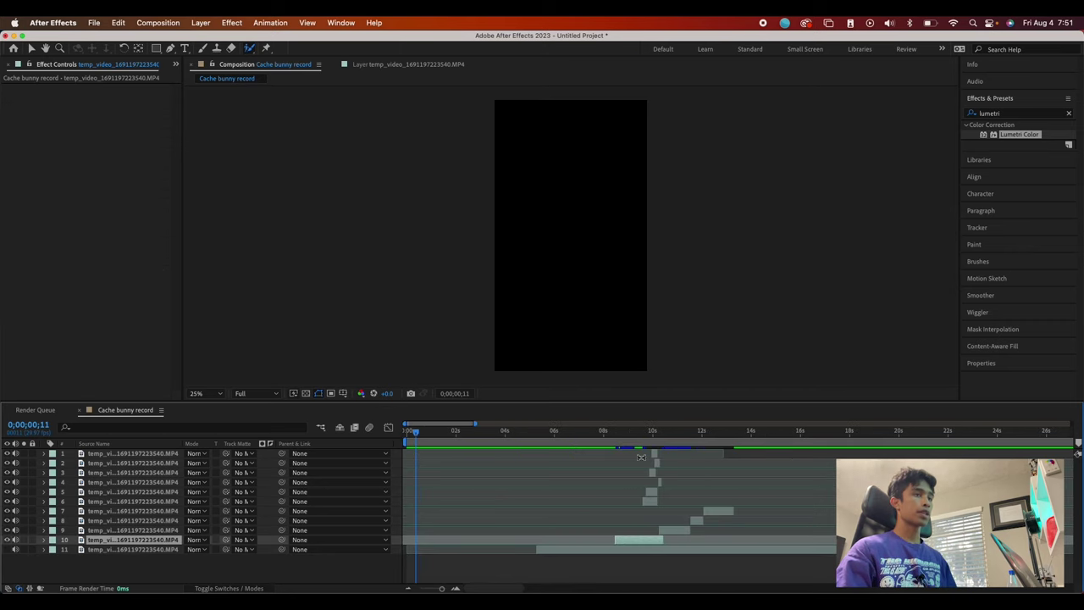
super+click(167, 501)
super+click(168, 491)
super+click(170, 482)
super+click(172, 471)
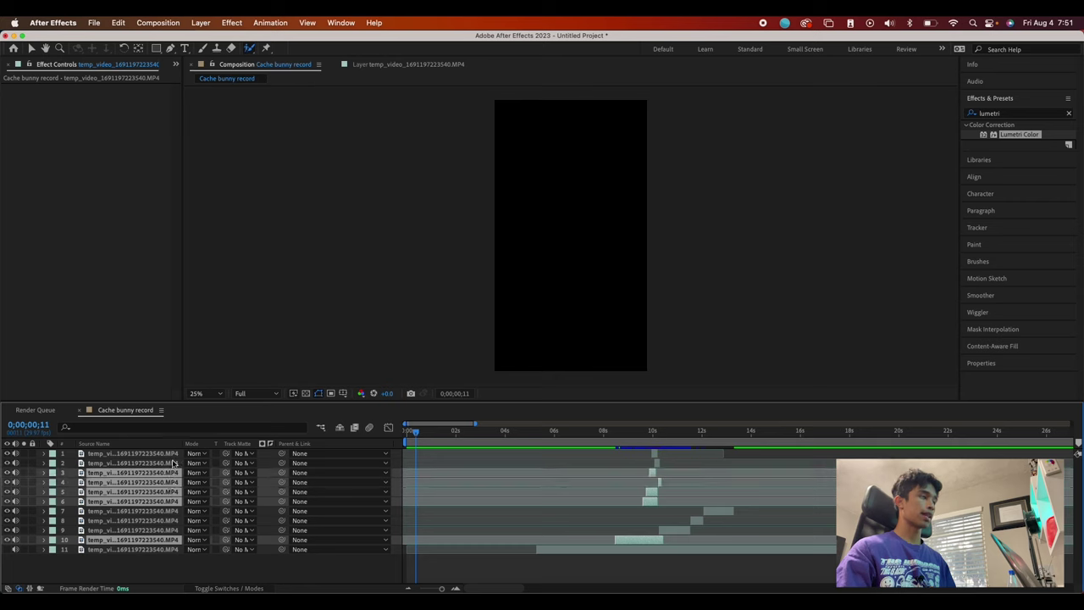
super+click(174, 463)
super+click(178, 454)
drag(635, 543, 424, 541)
key(space)
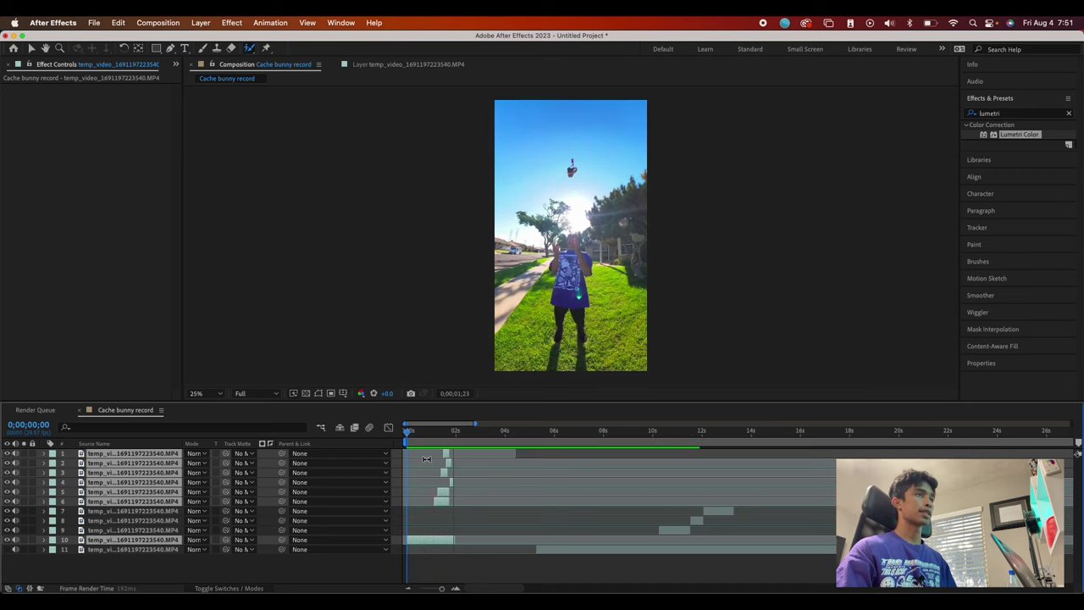
- Move the three jump pieces on layers 7 to 9 together so they start right where the layer 10 clip ends
click(464, 432)
mouse_move(464, 436)
mouse_down()
mouse_move(450, 435)
mouse_move(466, 436)
mouse_up()
click(673, 533)
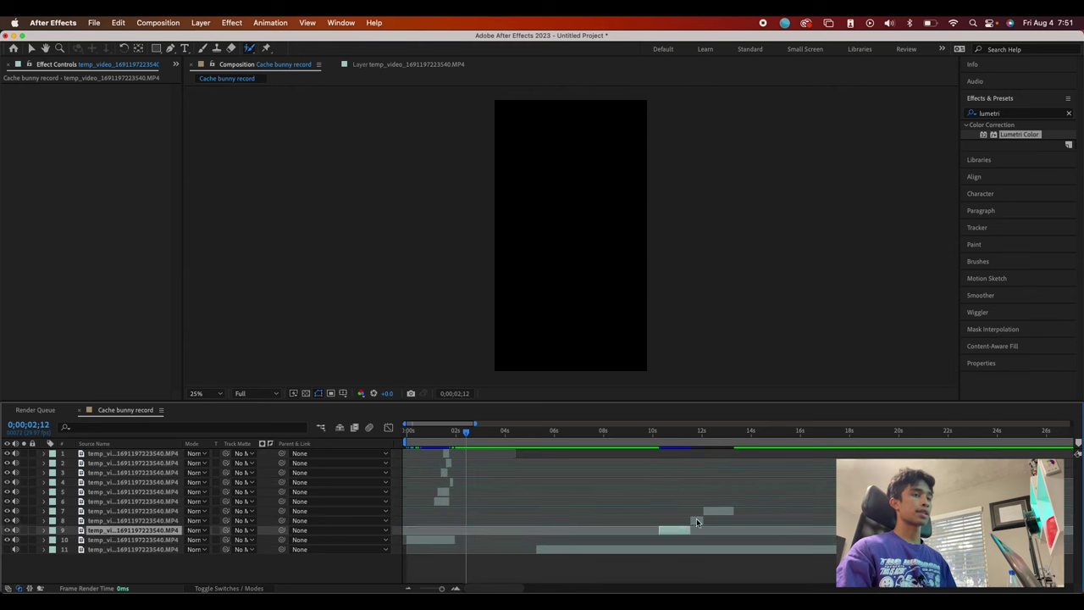
shift+click(718, 514)
drag(724, 513, 483, 535)
key(equal)
key(equal)
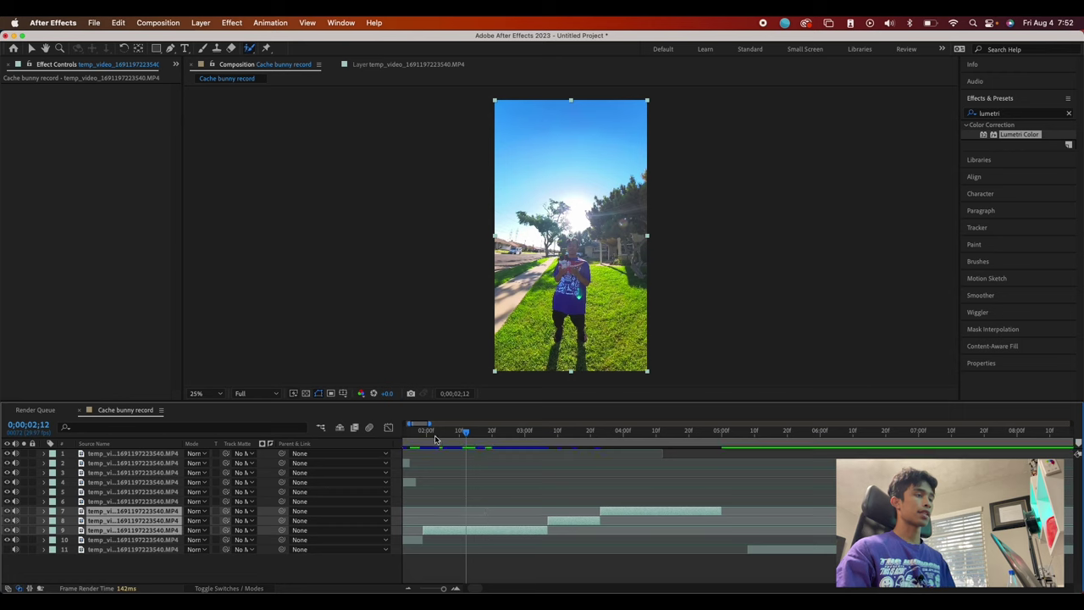
- Show the background camera-move clip on layer 11 and trim its start to 0;00;11;09
drag(436, 438, 751, 430)
key(minus)
key(minus)
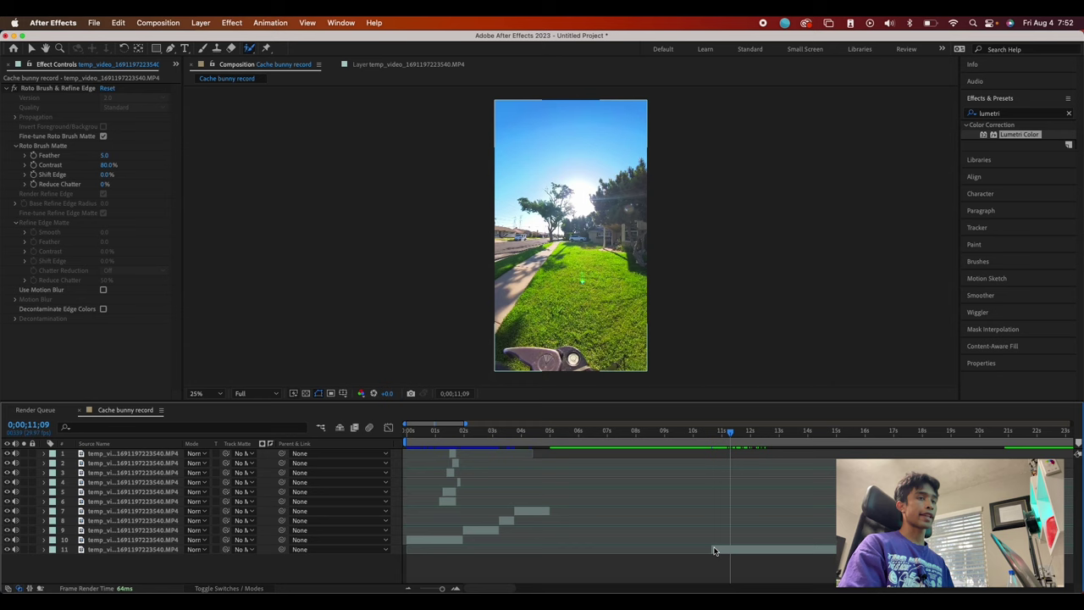
click(714, 549)
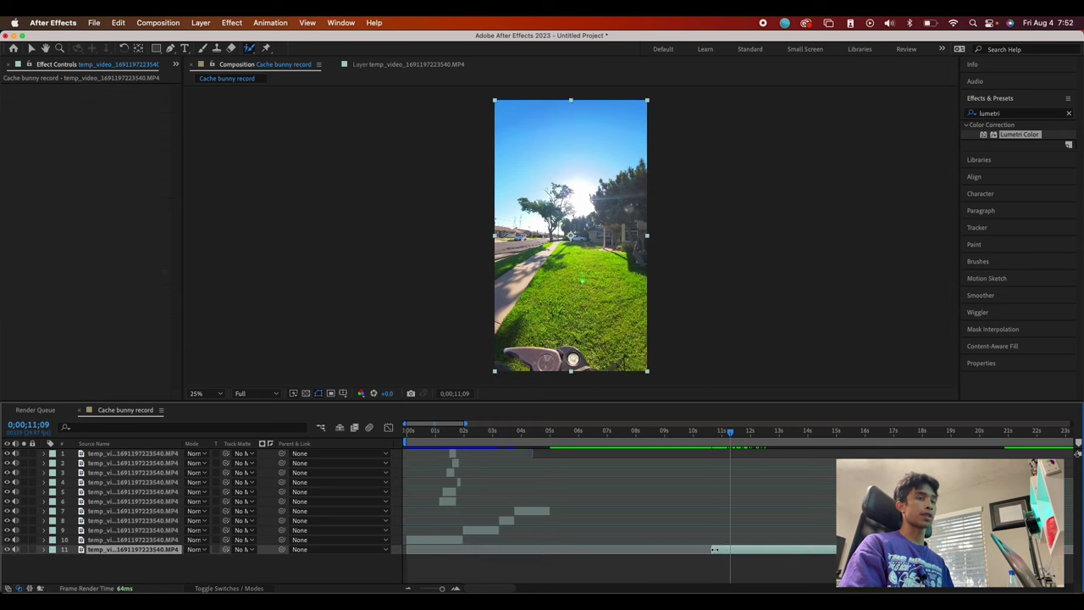
drag(714, 549, 731, 549)
- Split the layer 11 clip at 0;00;18;14, where the camera move ends, and delete the remainder
click(737, 434)
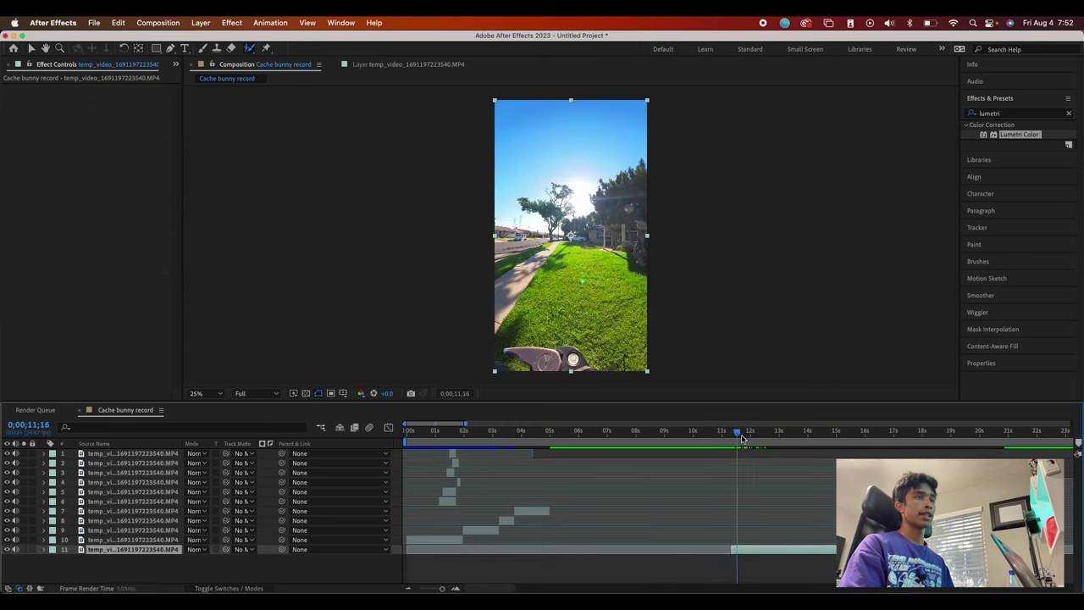
drag(741, 438, 936, 439)
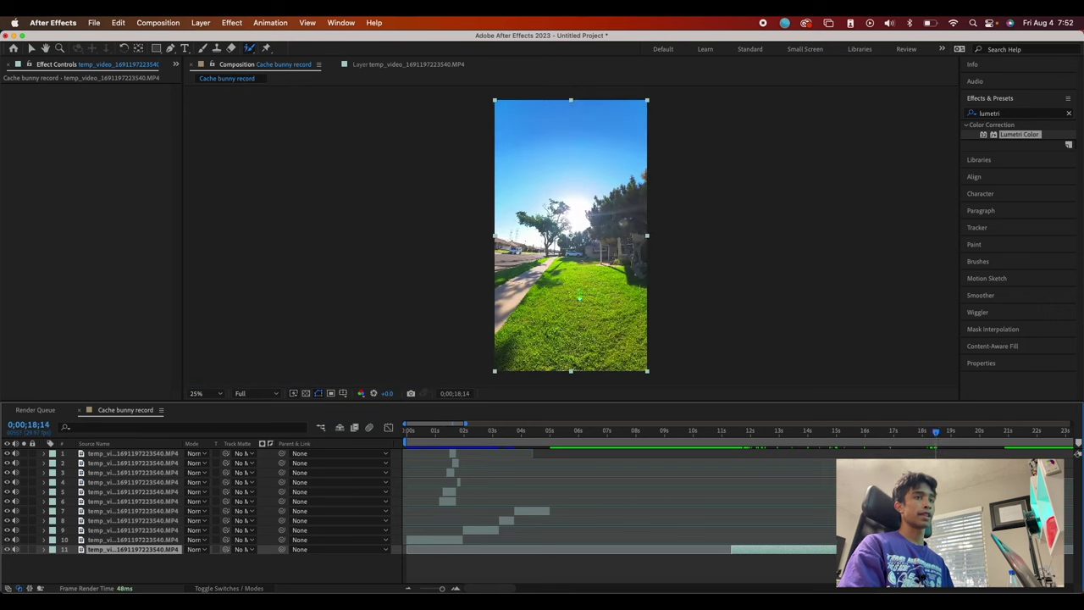
key(super+shift+d)
key(Delete)
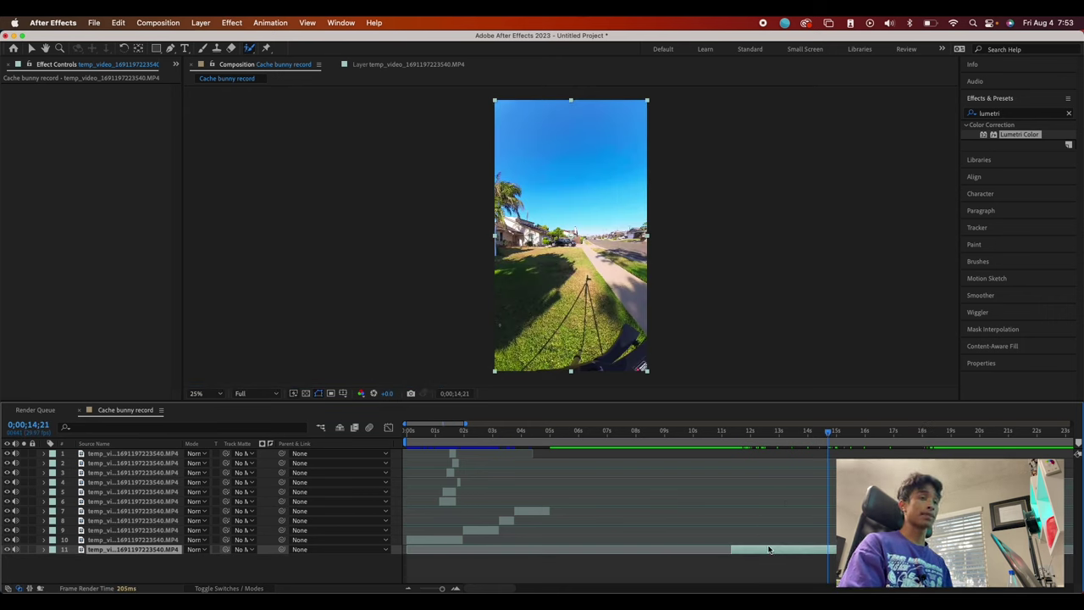
- Time-stretch the layer 11 clip down to about 1.2 seconds, holding its in-point, and preview the faster camera move
right_click(769, 550)
mouse_move(809, 313)
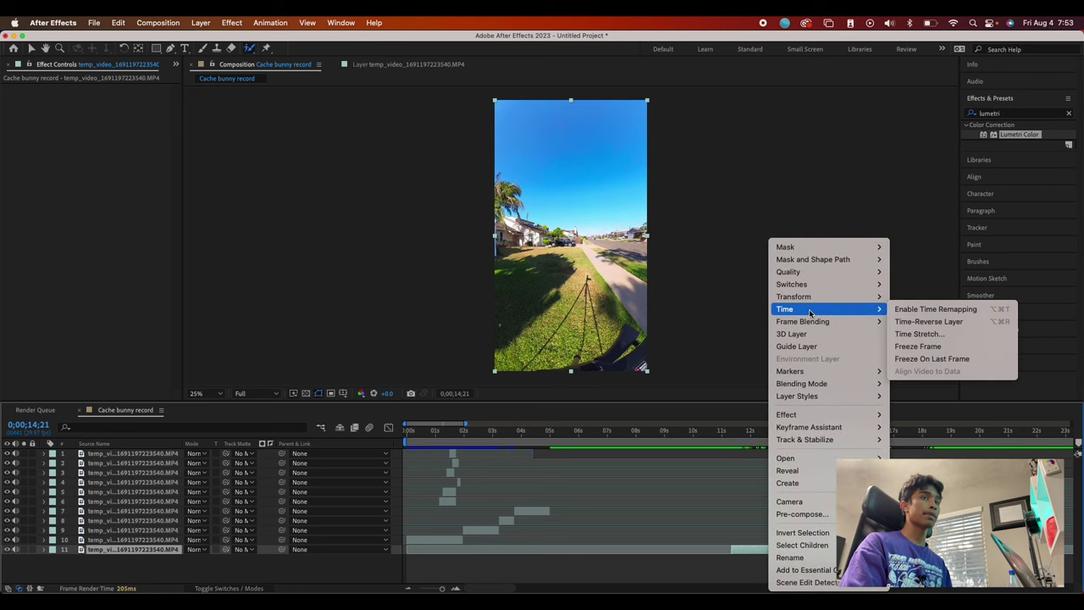
click(915, 333)
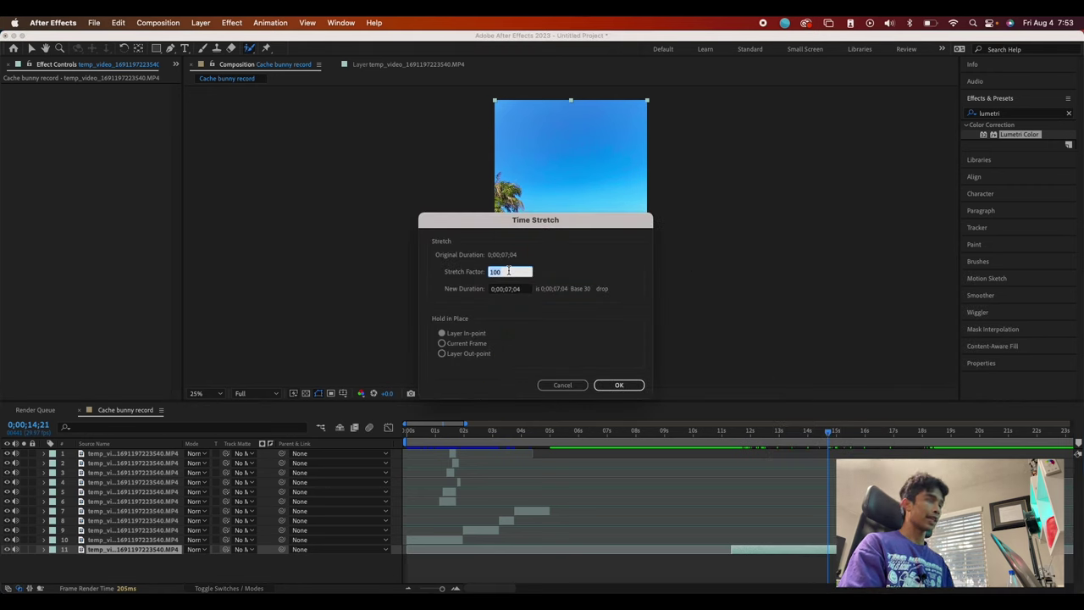
text(3)
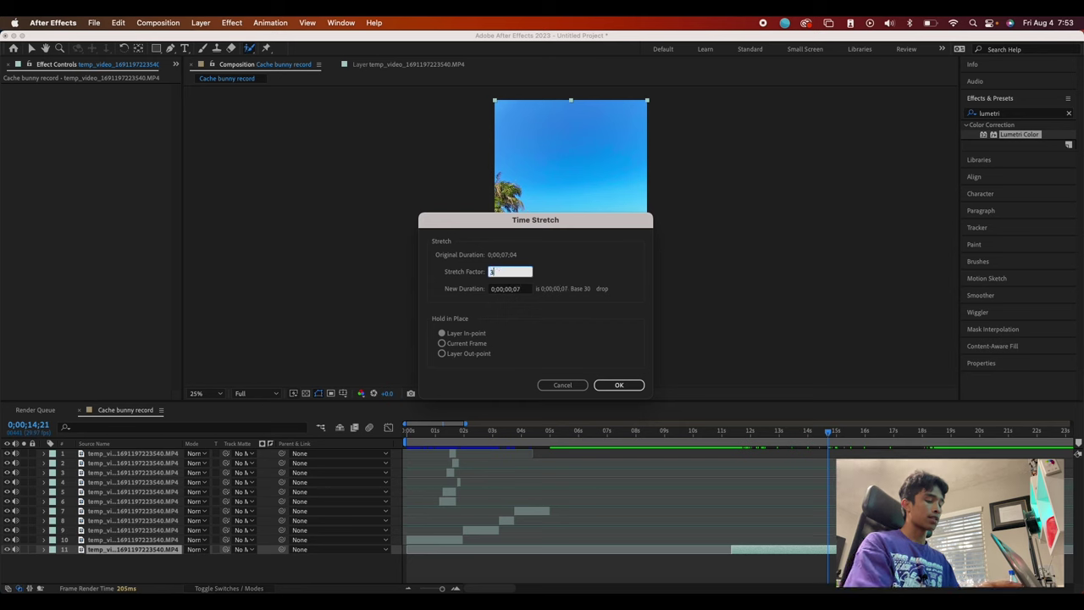
key(Return)
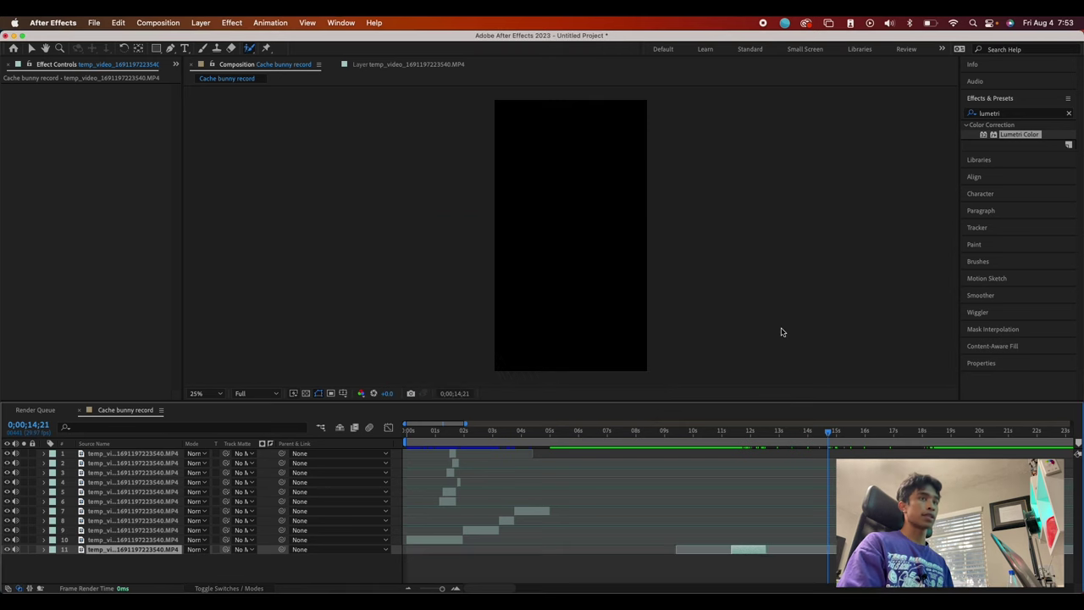
drag(828, 431, 735, 444)
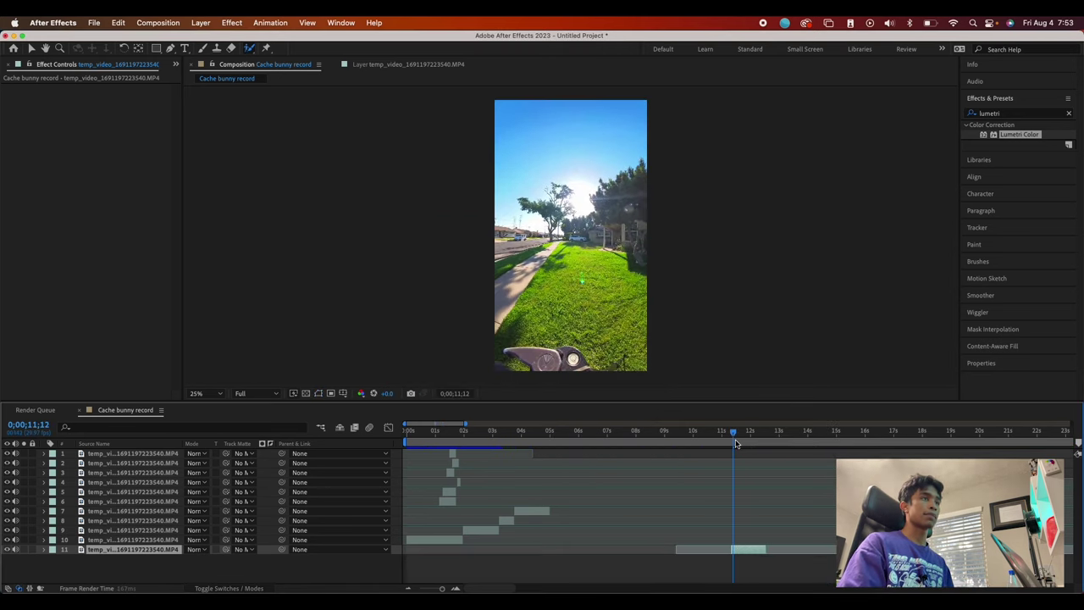
key(space)
key(space)
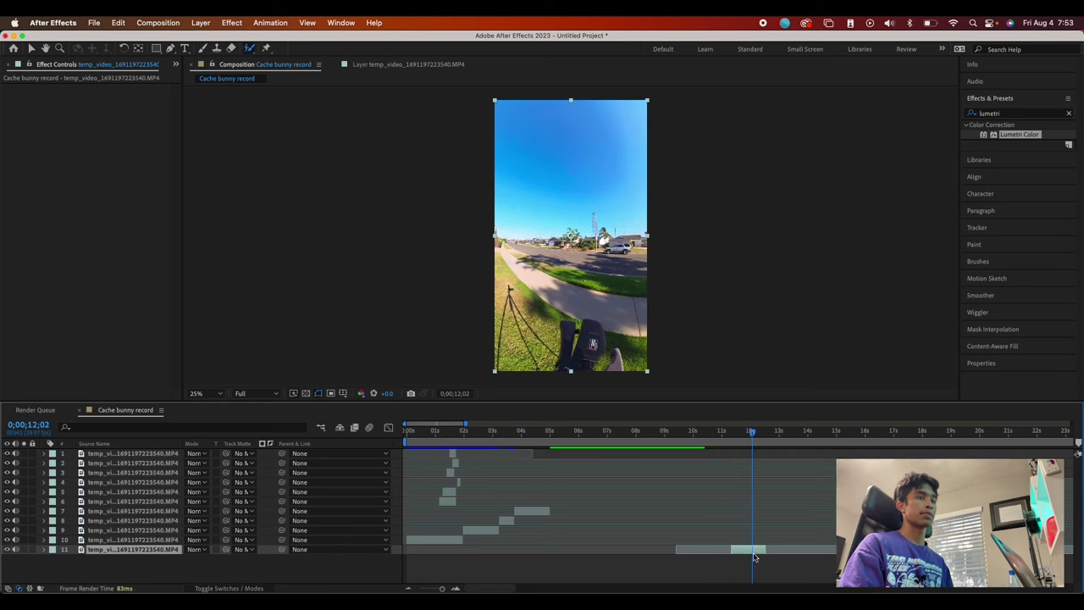
- Move the sped-up layer 11 clip to start together with the layer 8 cut-out and check the overlap at 0;00;03;11
drag(755, 552, 519, 560)
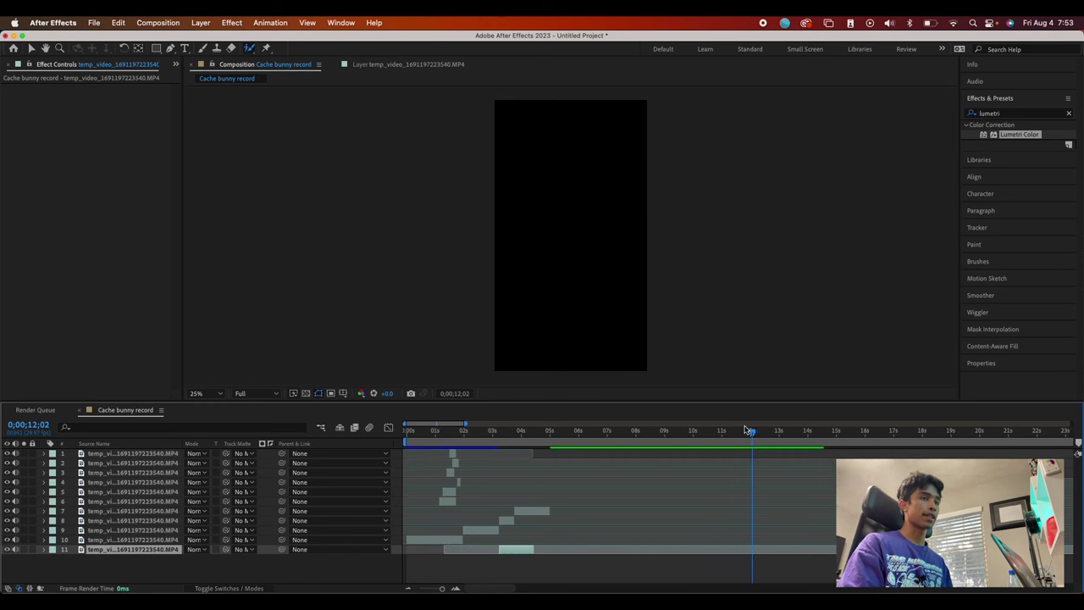
drag(719, 430, 503, 439)
key(=)
key(=)
key(=)
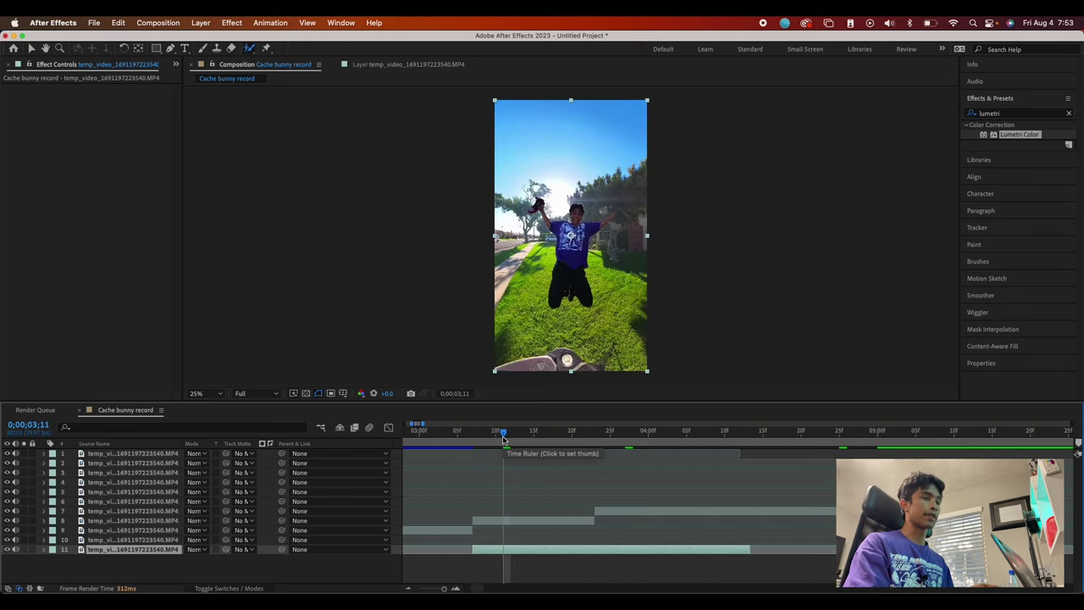
click(537, 523)
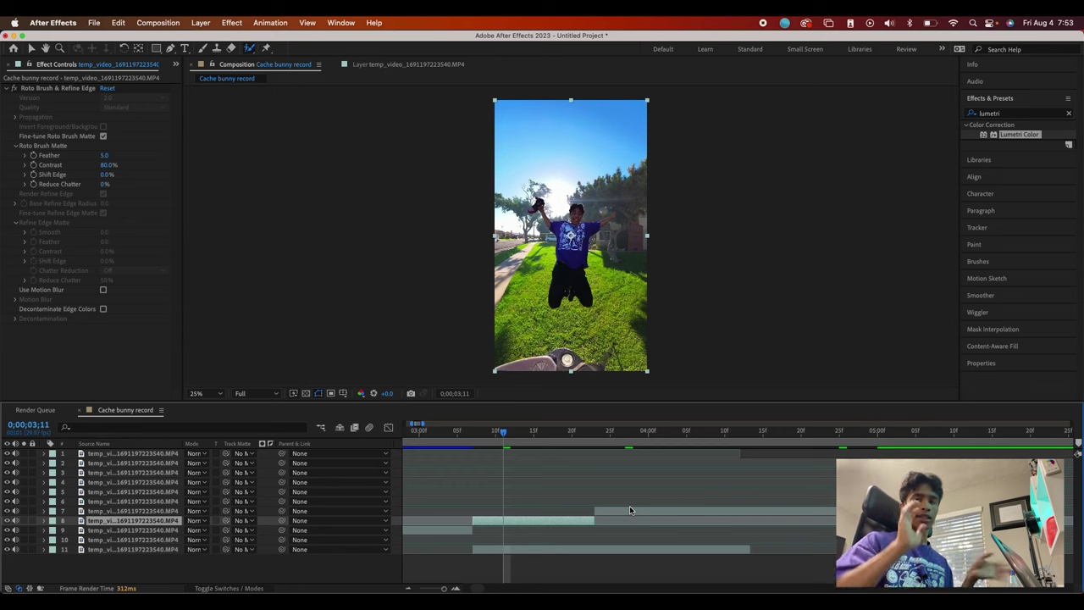
scroll(629, 506, down, 2)
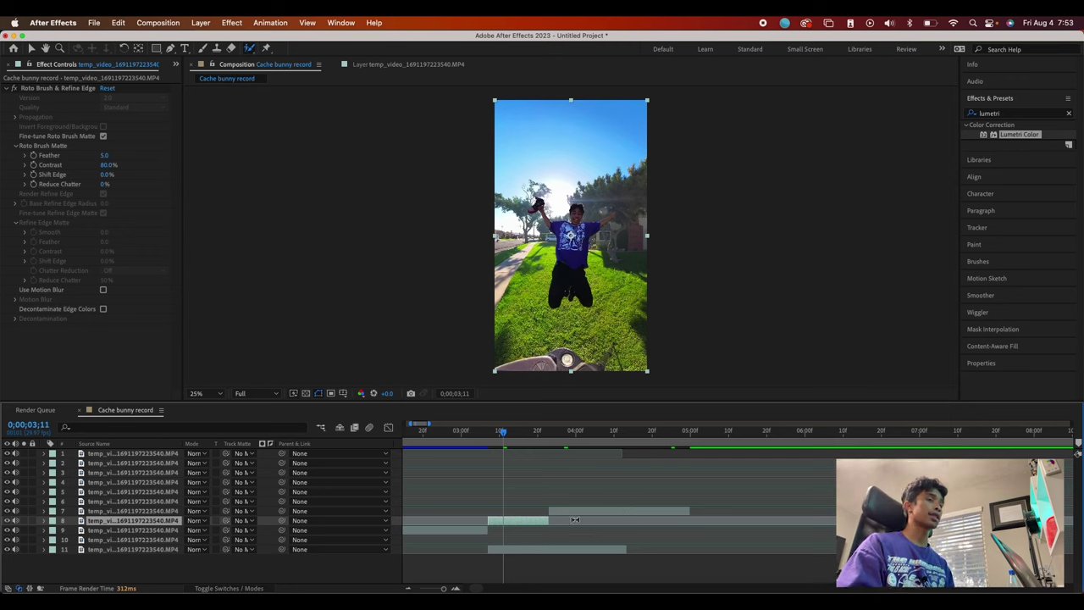
- Pre-compose the layer 8 jump cut-out as Roto jump, leaving all attributes in the Cache bunny record composition
right_click(535, 522)
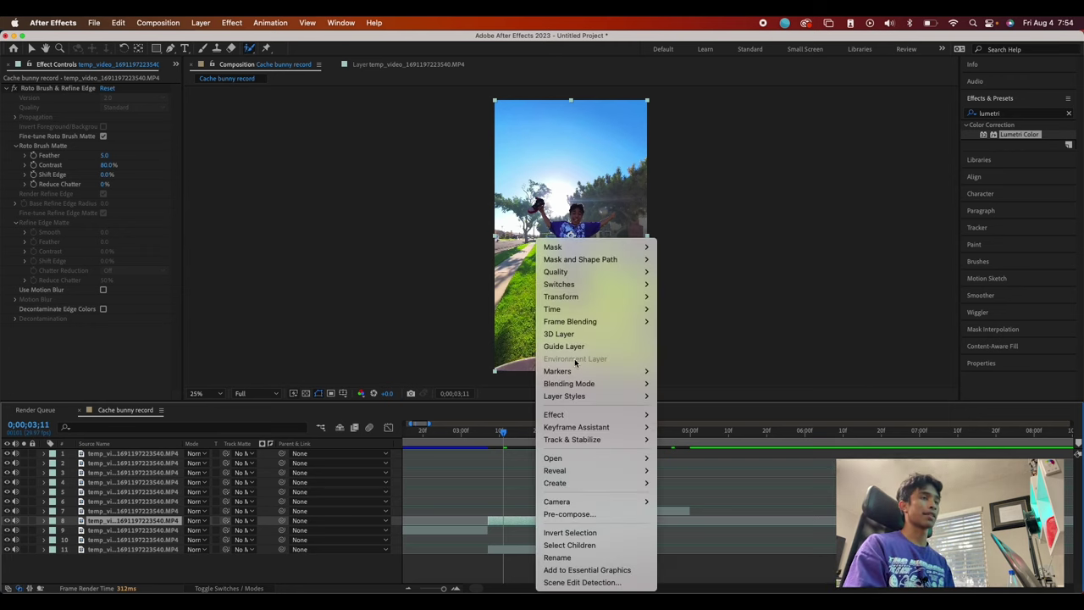
key(Escape)
right_click(520, 524)
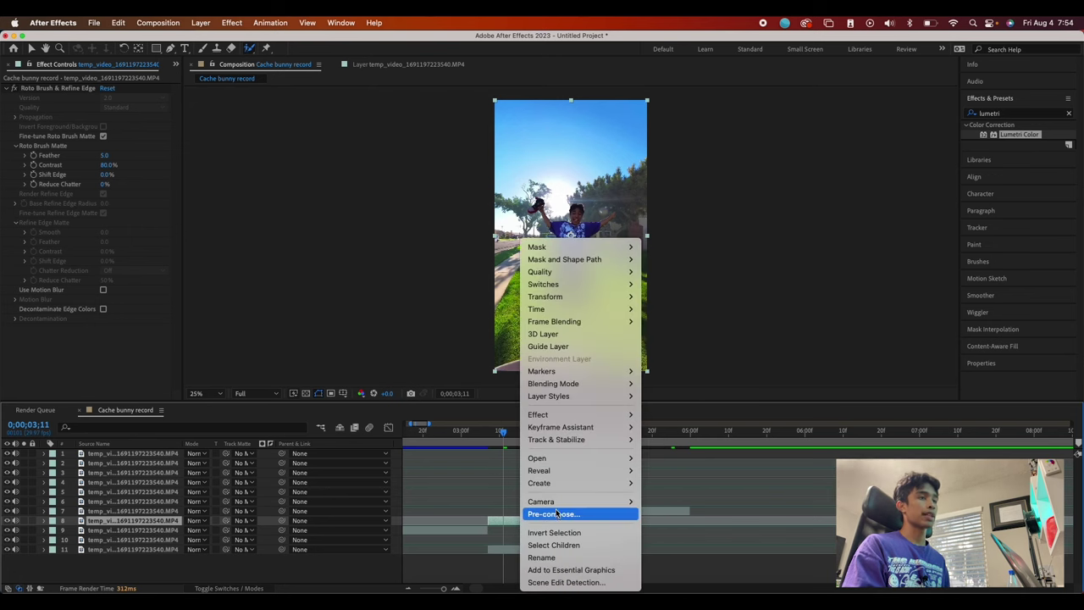
click(557, 513)
click(490, 331)
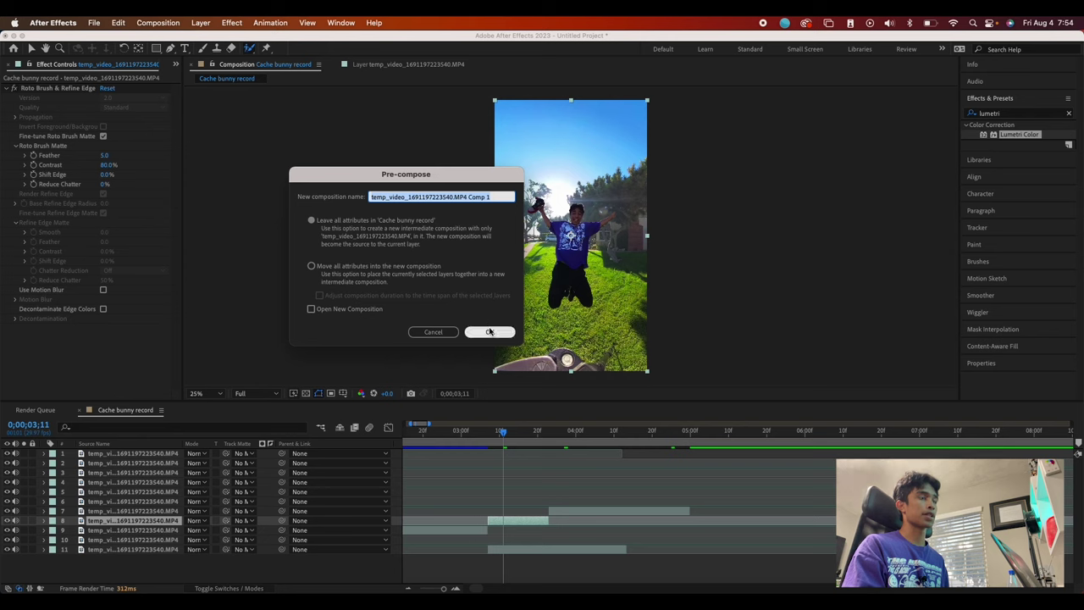
text(R)
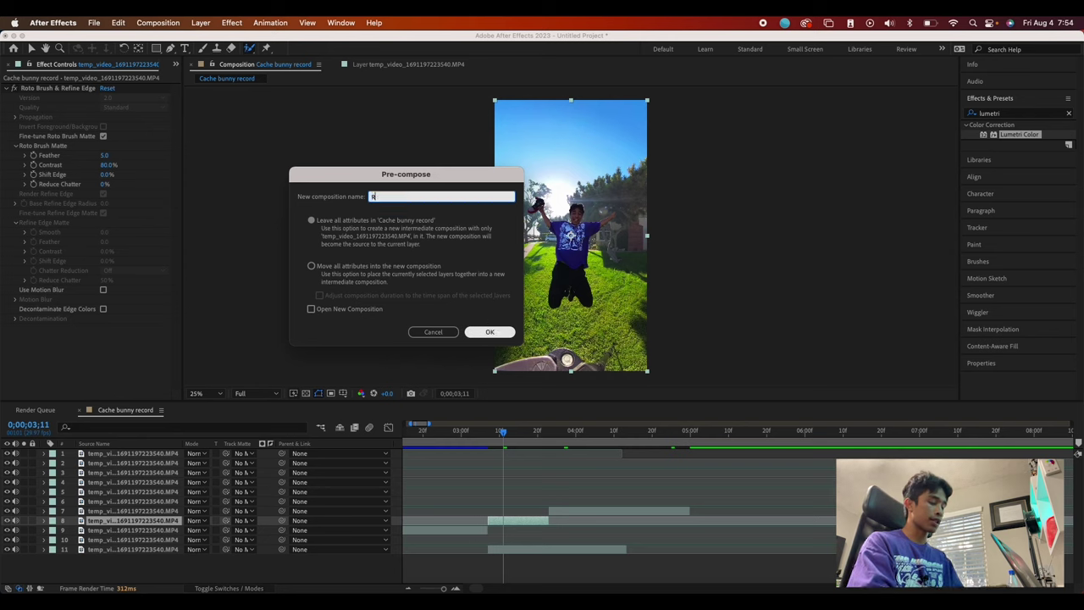
text(oto jump)
key(Return)
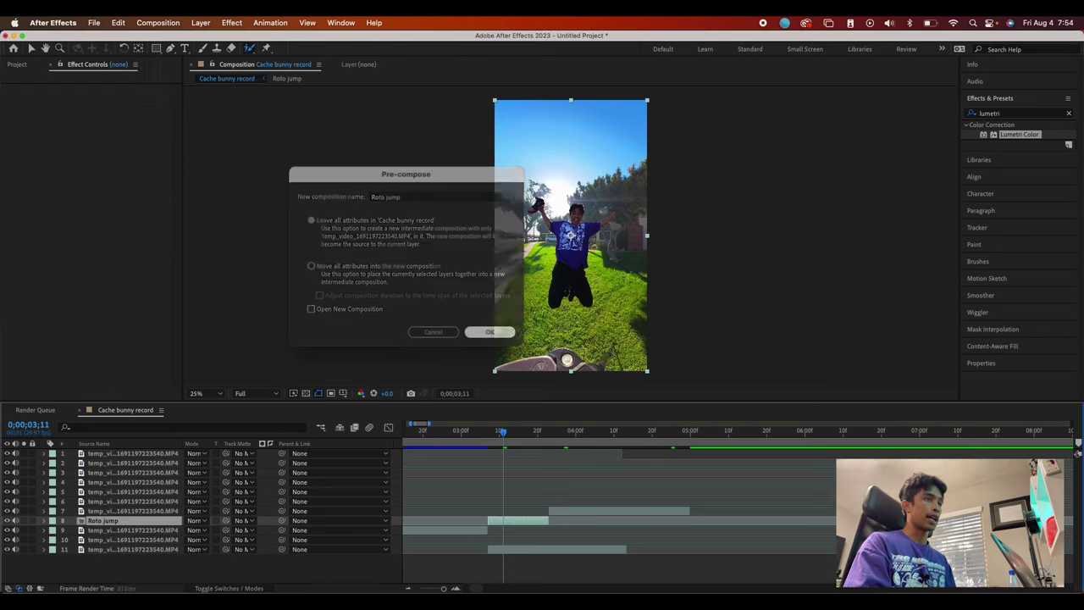
- Pre-compose the Roto jump layer a second time under the name Roto jump Comp 1
right_click(517, 522)
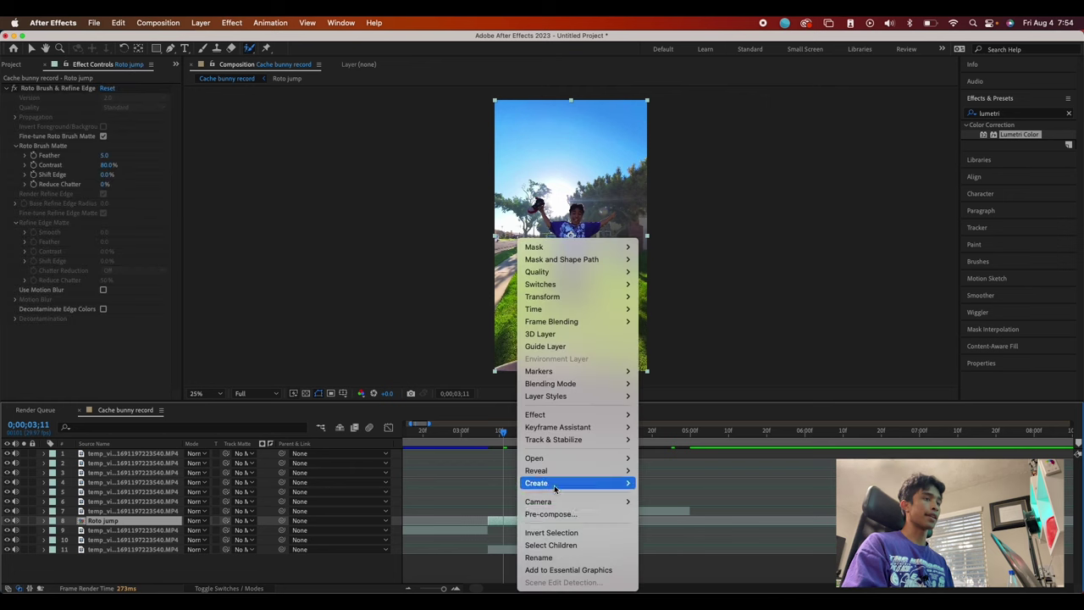
click(559, 515)
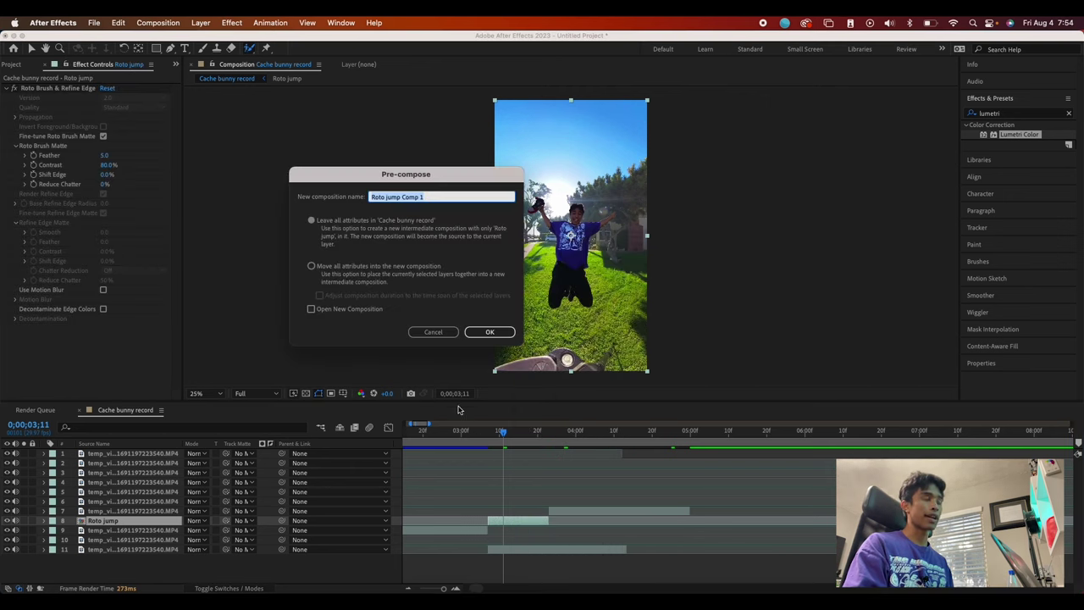
click(490, 331)
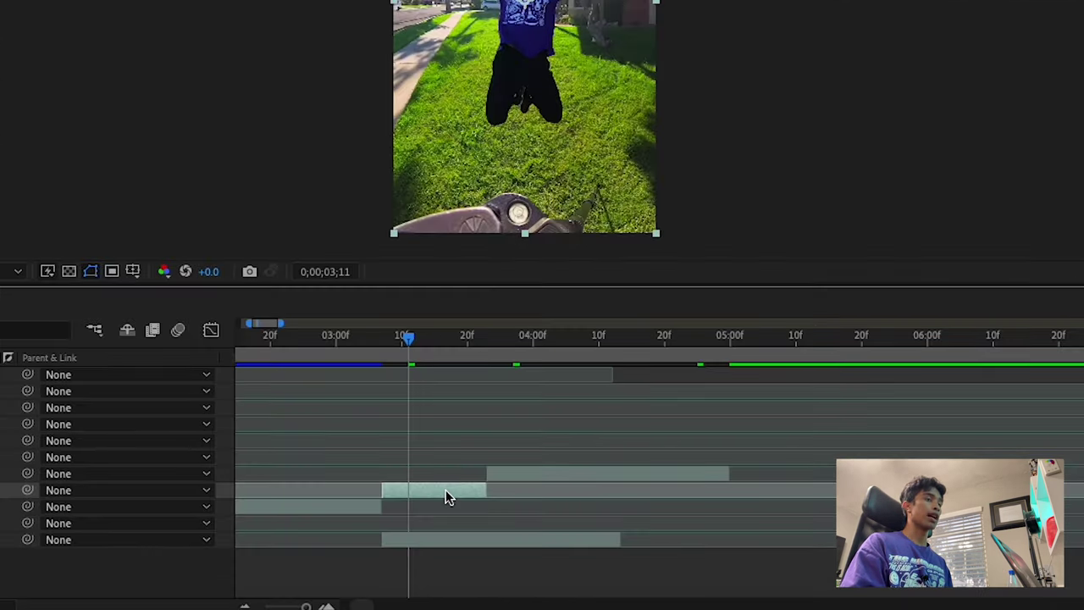
- Time-stretch the pre-composed jump layer to a 230% stretch factor, holding its layer in-point
right_click(449, 497)
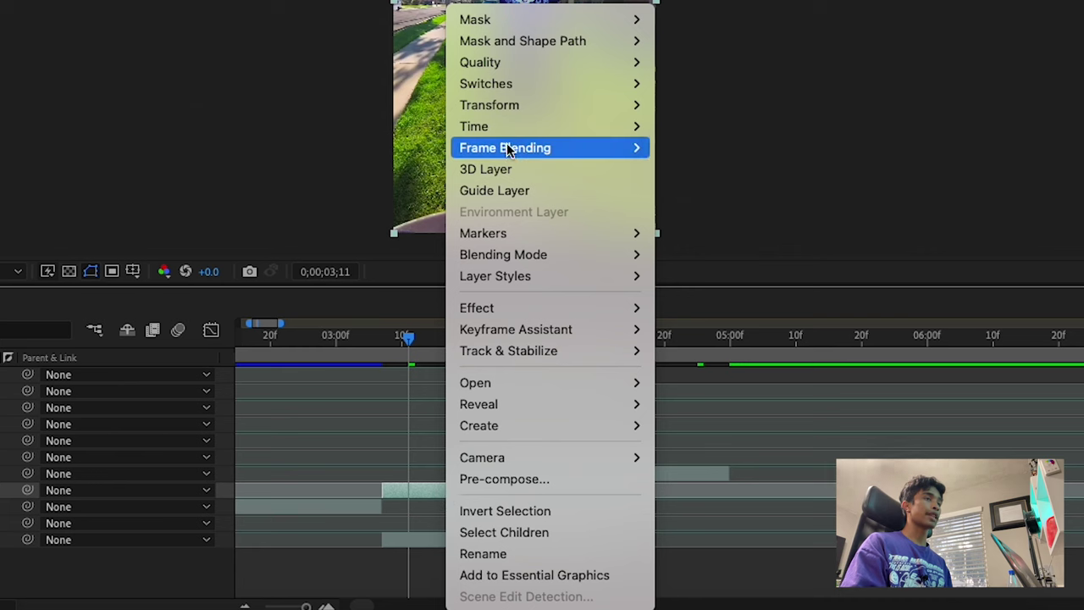
mouse_move(546, 127)
click(710, 169)
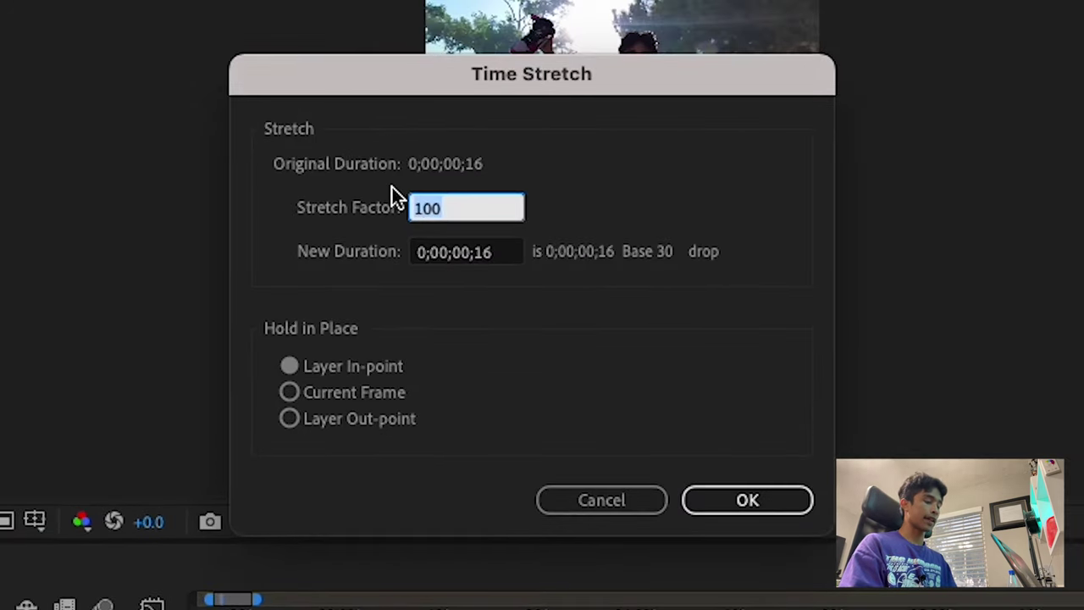
text(230)
key(Tab)
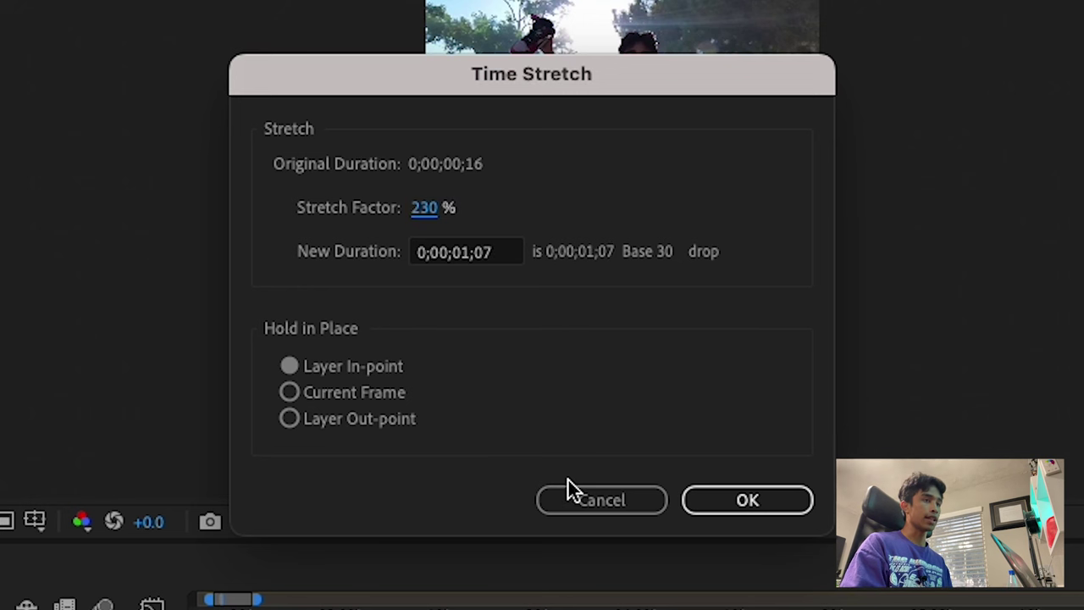
click(718, 486)
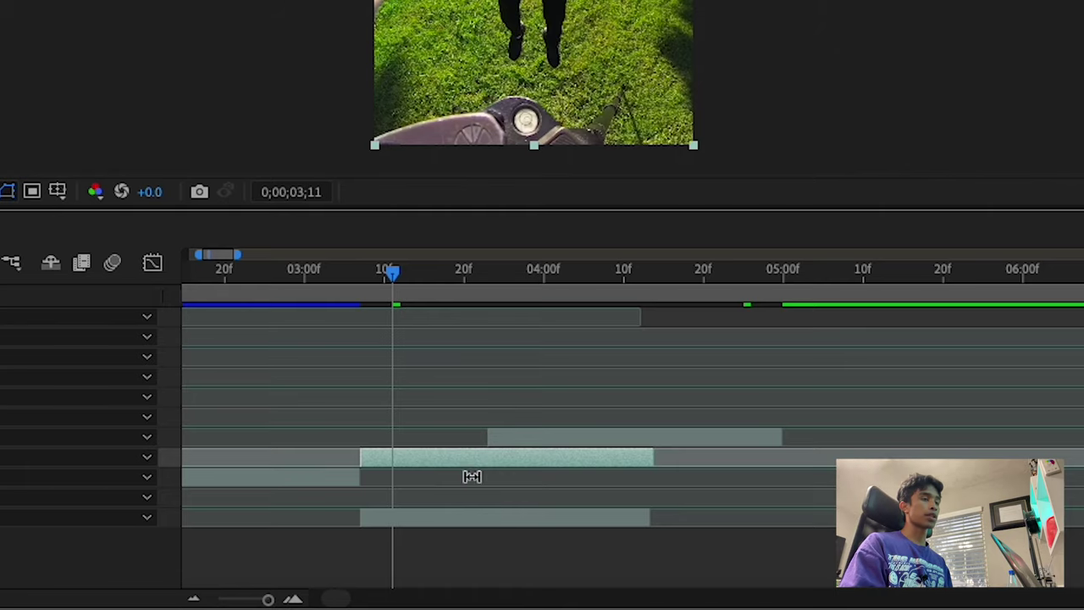
- Move the layer 7 clip to start at about 0;00;04;13, where the stretched jump ends, and preview the sequence
click(458, 519)
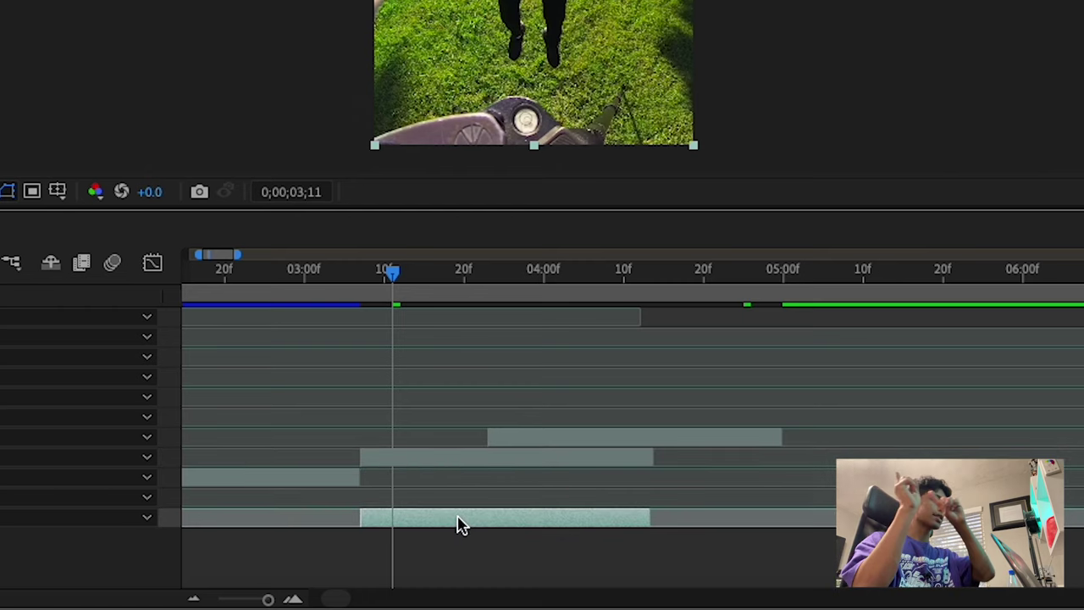
drag(513, 442, 673, 446)
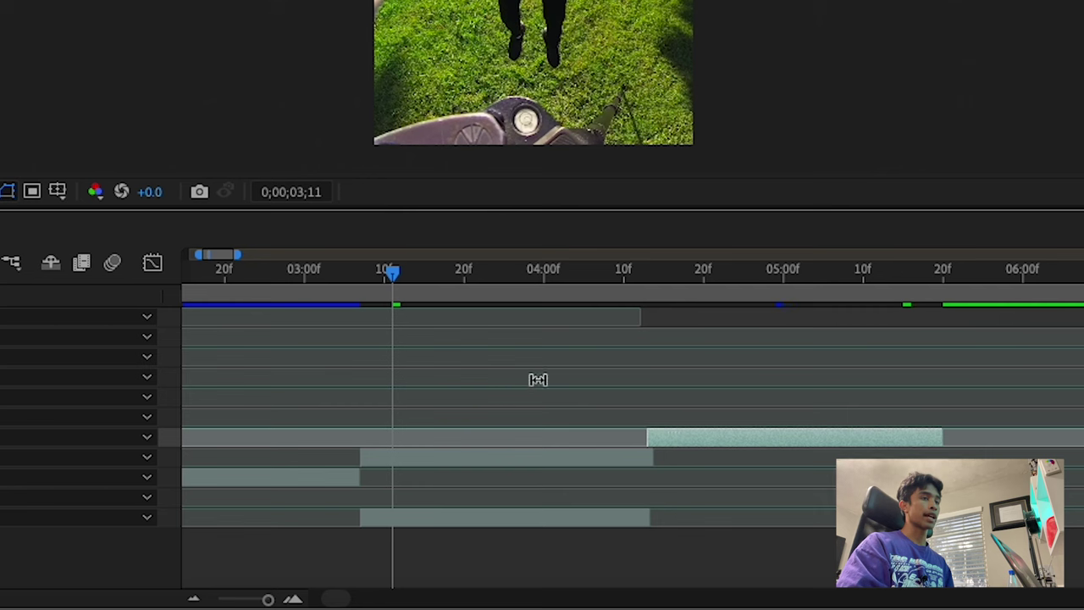
drag(386, 278, 257, 302)
key(space)
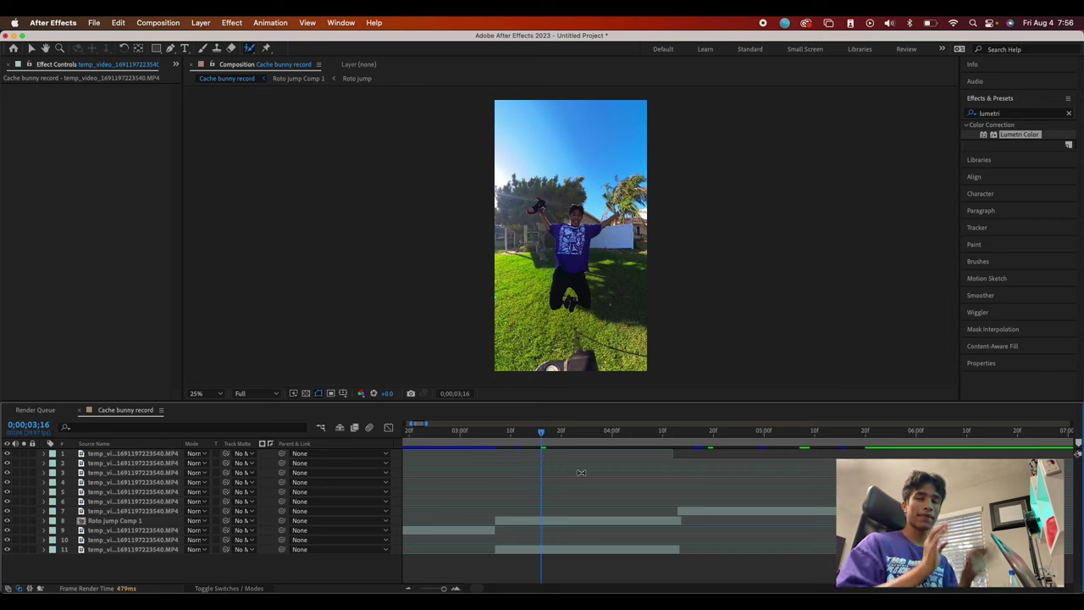
click(856, 240)
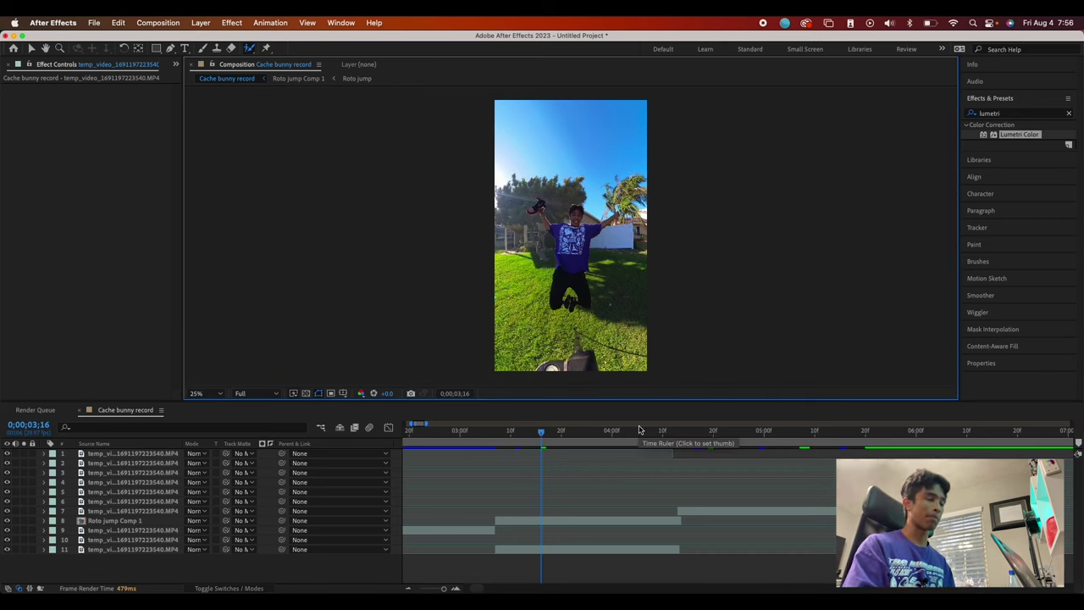
- Add the design-space paper-textured background JPG from Finder to the composition and scale it down to just cover the frame height
click(219, 601)
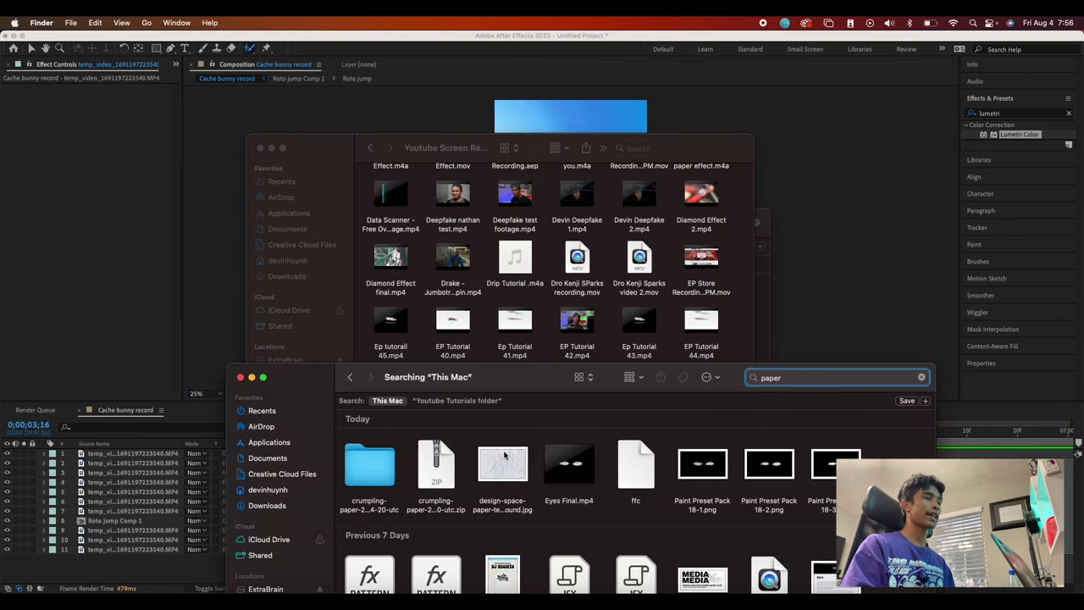
drag(504, 456, 195, 493)
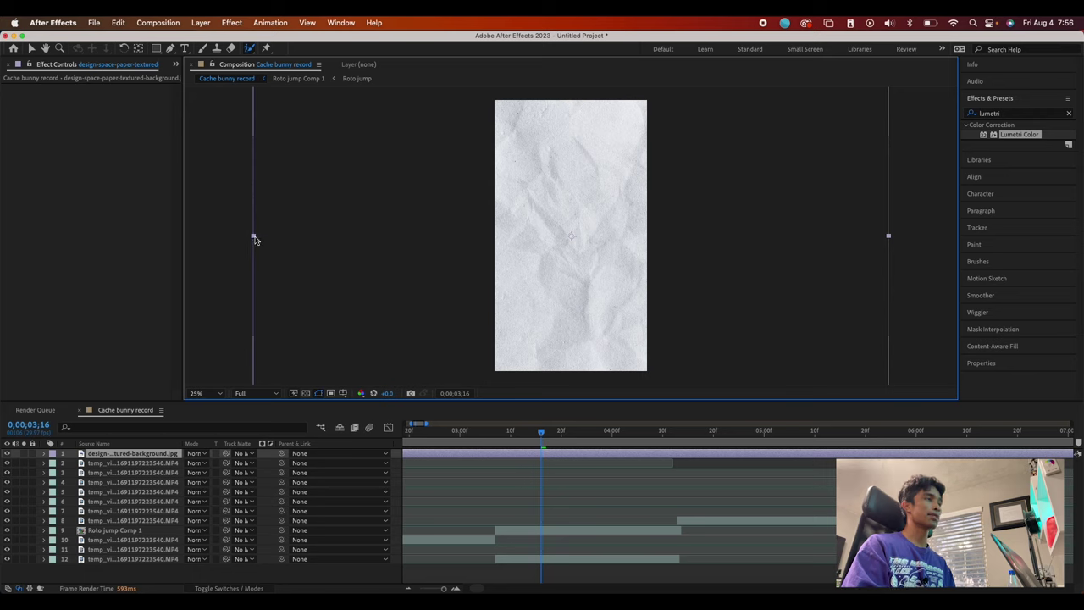
drag(268, 241, 364, 240)
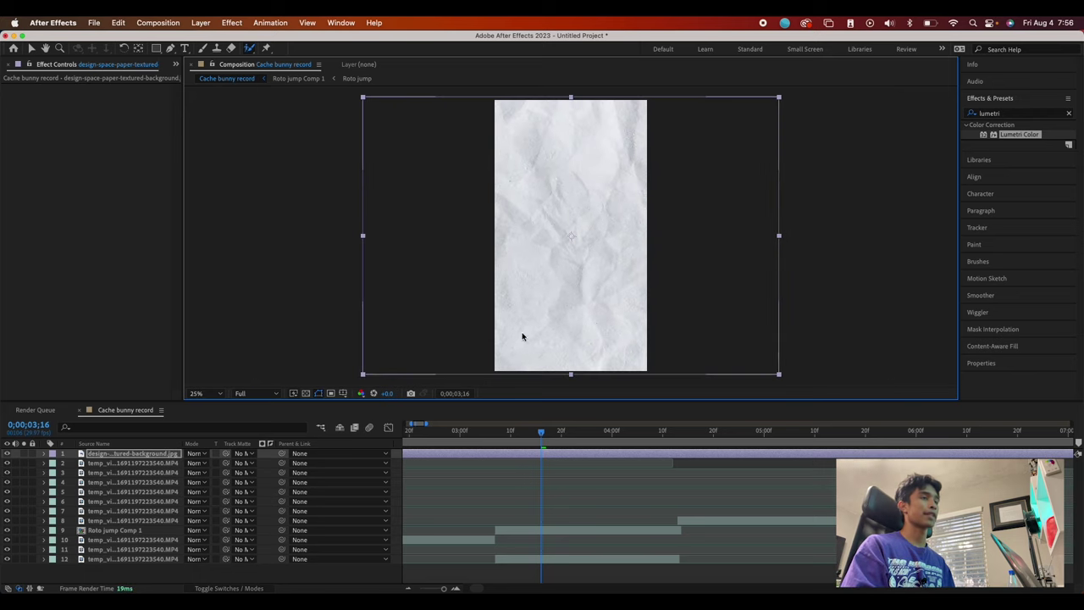
- Go to the jump's start at 0;00;03;07 and place the paper texture layer directly beneath Roto jump Comp 1
drag(540, 431, 495, 432)
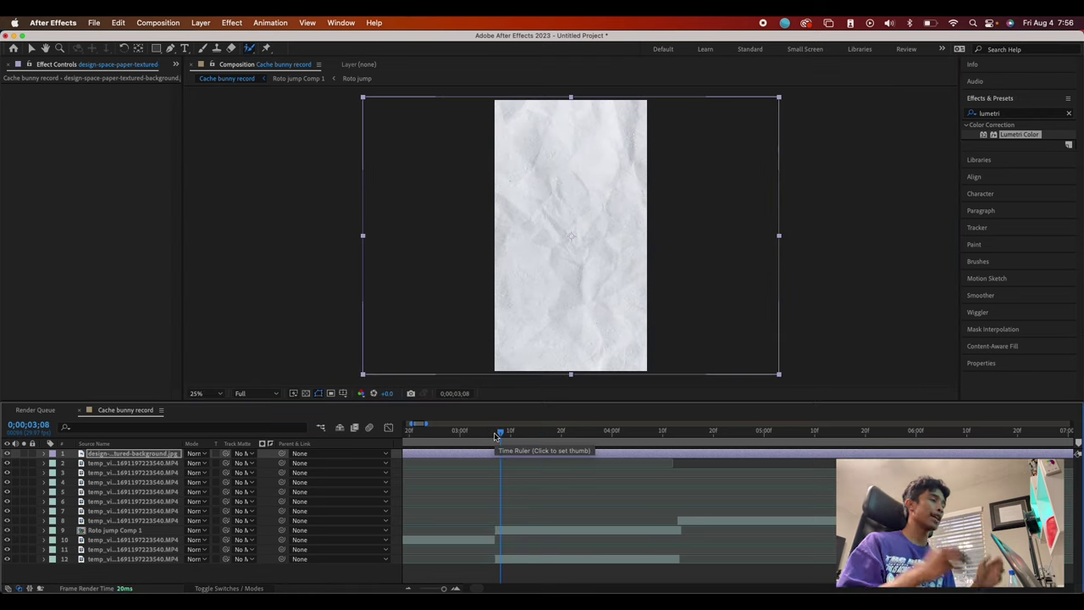
drag(102, 453, 84, 529)
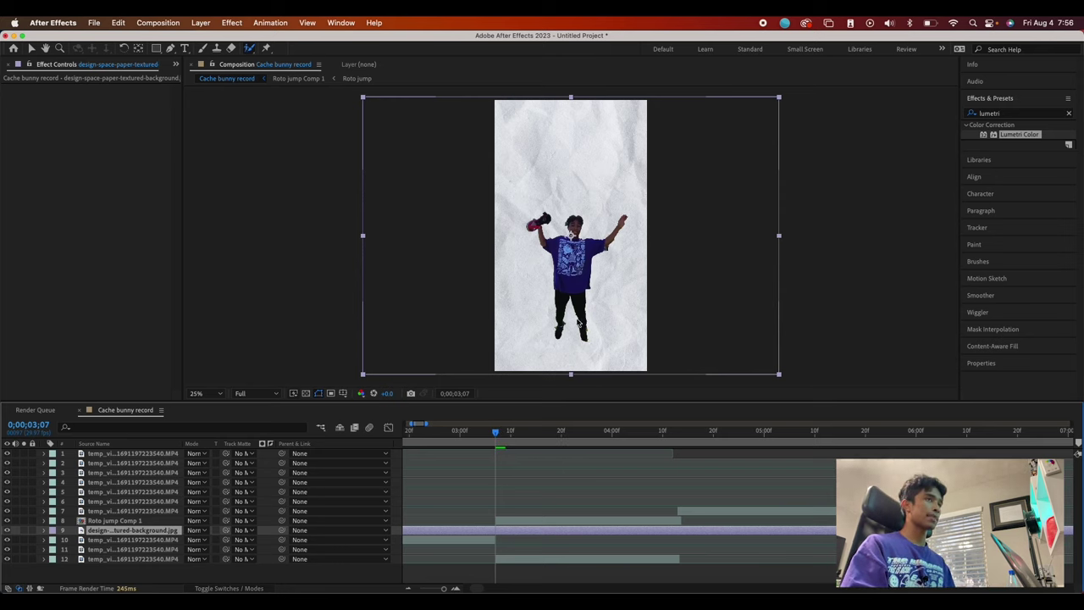
click(1002, 115)
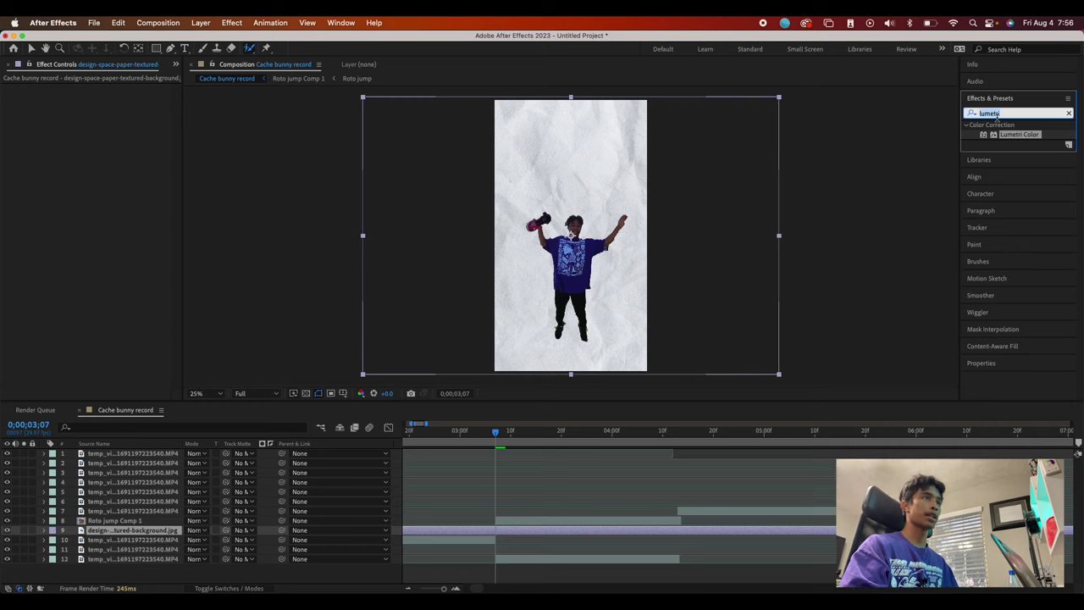
- Draw a closed, angular Pen tool mask on the paper texture layer, loosely outlining the jumping figure with a paper border
click(169, 48)
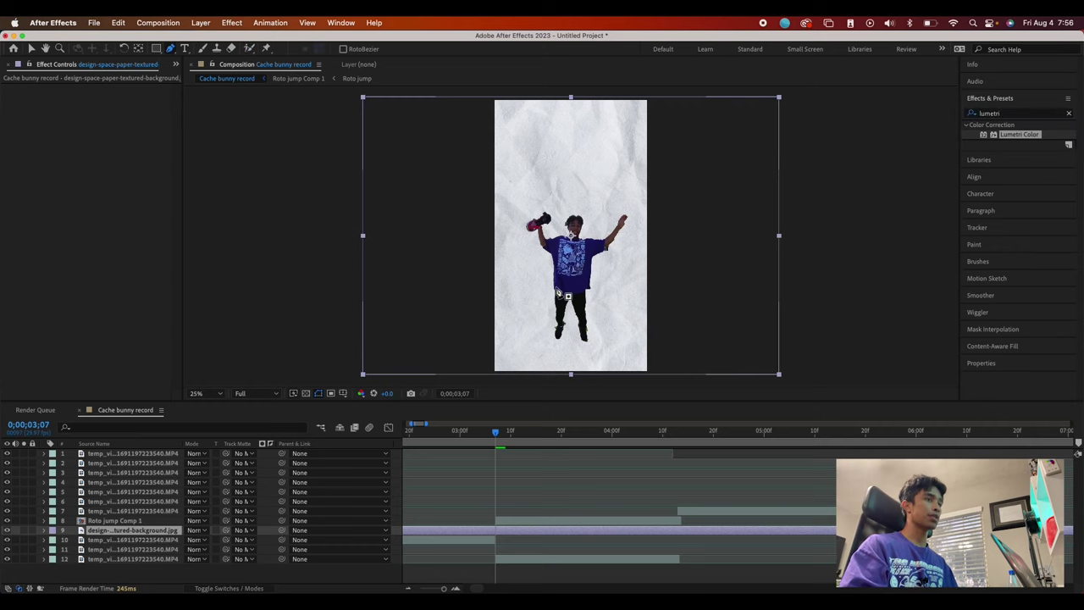
click(544, 338)
click(546, 296)
click(525, 277)
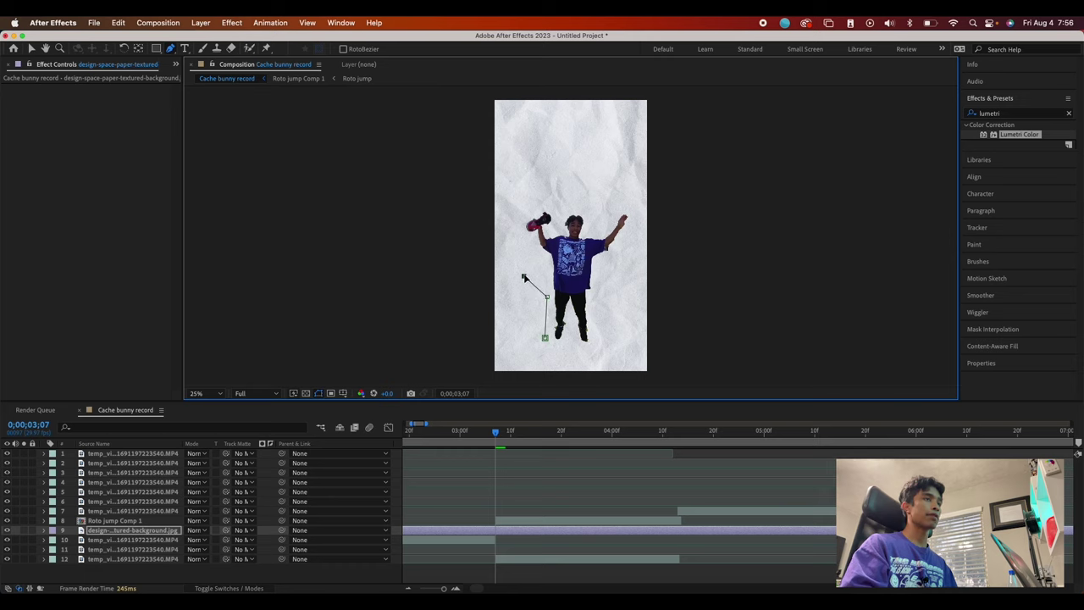
drag(524, 277, 534, 271)
click(499, 229)
click(525, 206)
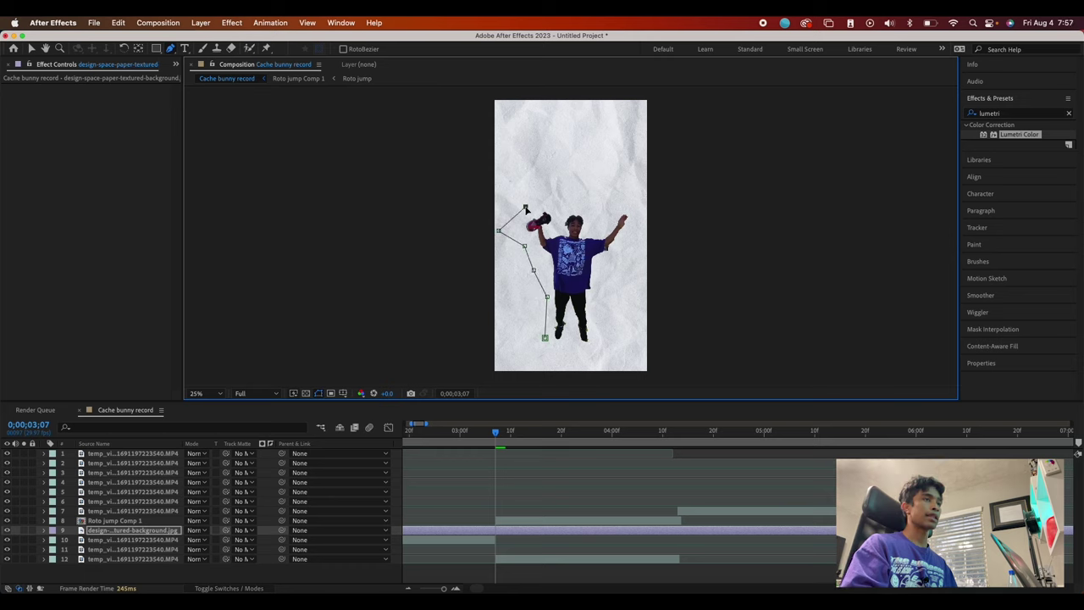
click(567, 193)
click(581, 206)
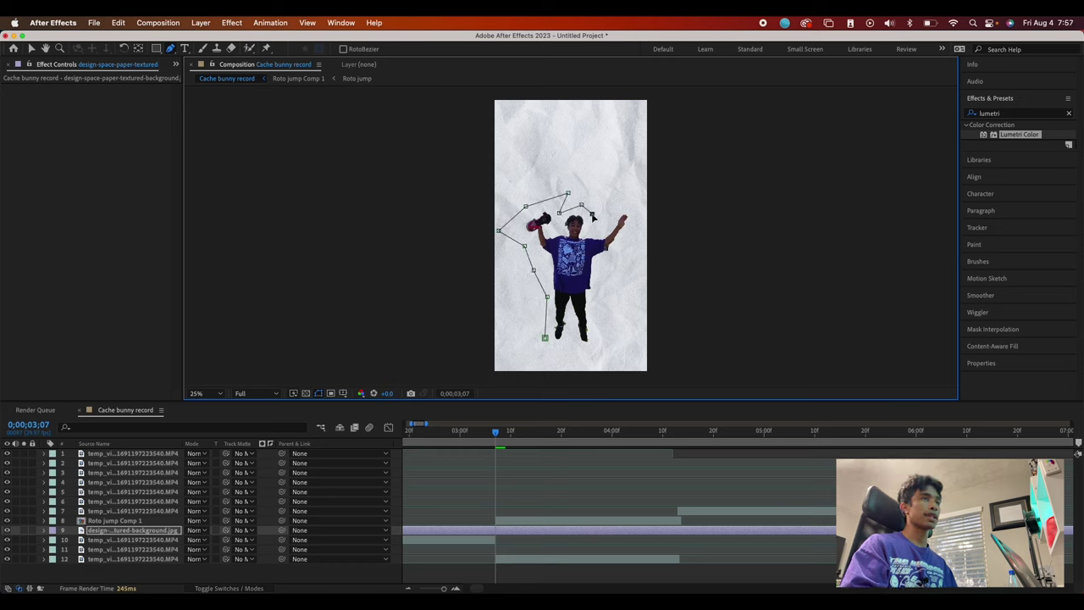
click(625, 205)
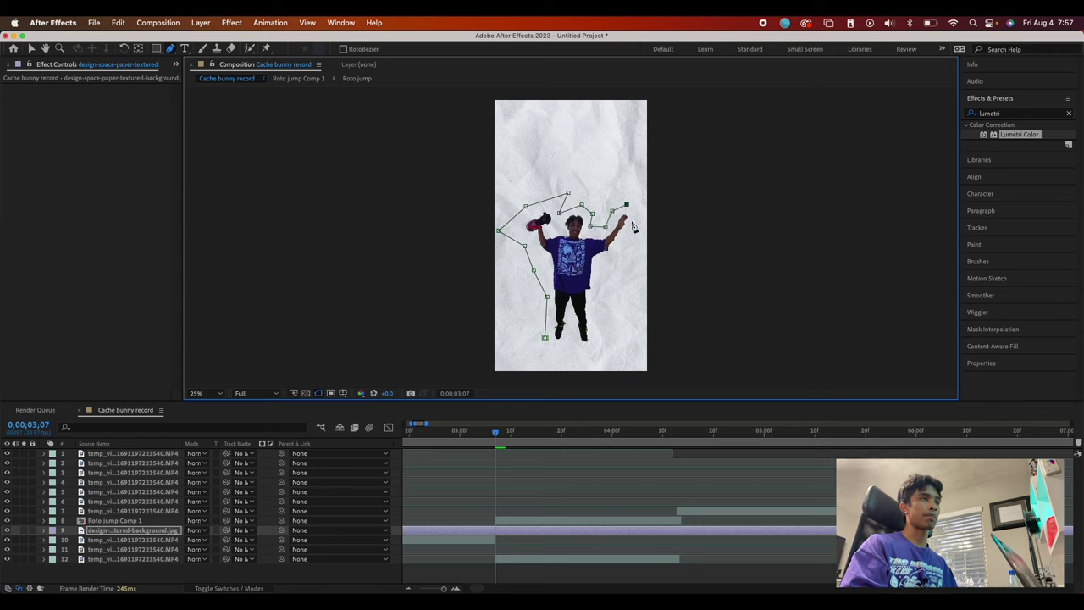
click(635, 226)
click(627, 240)
click(609, 254)
click(599, 265)
click(598, 296)
click(601, 340)
click(587, 350)
click(573, 341)
click(561, 339)
click(545, 338)
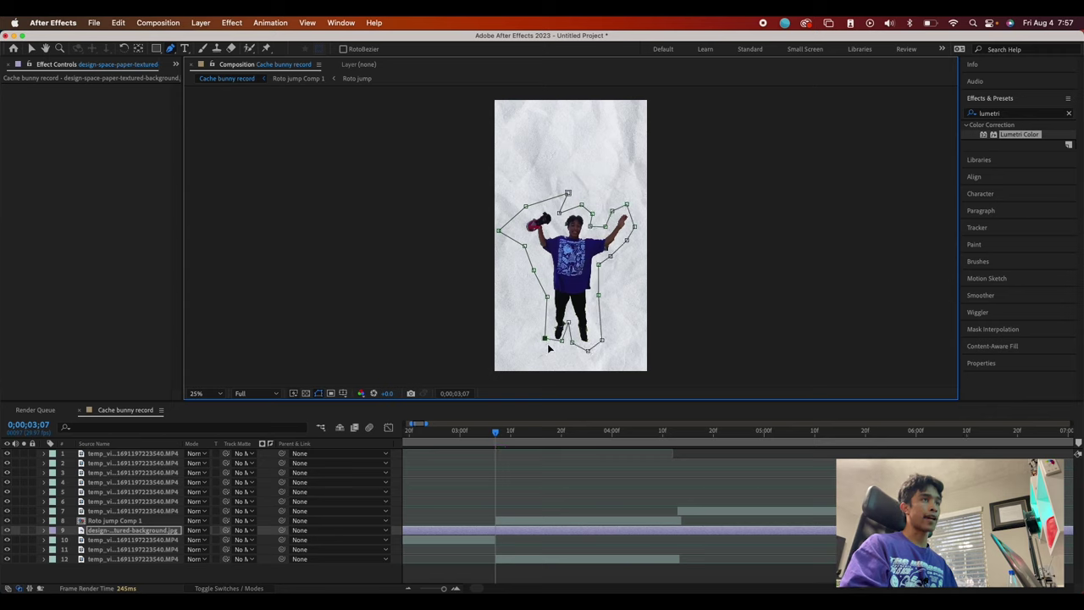
- Reveal the paper layer's Mask 1 properties and start keyframing Mask Path at 0;00;03;07
click(46, 530)
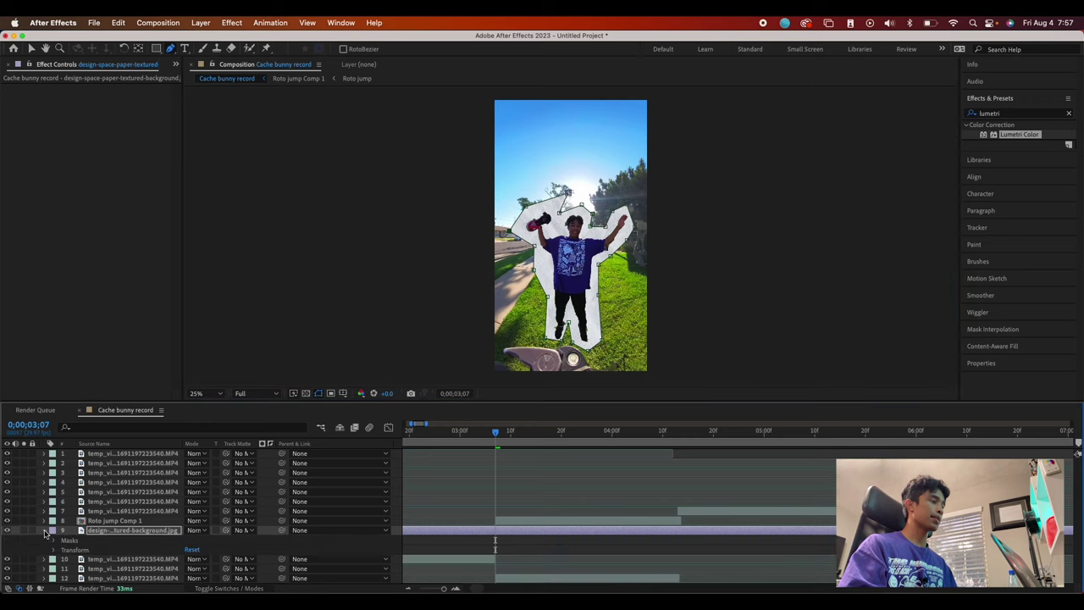
click(56, 540)
click(61, 550)
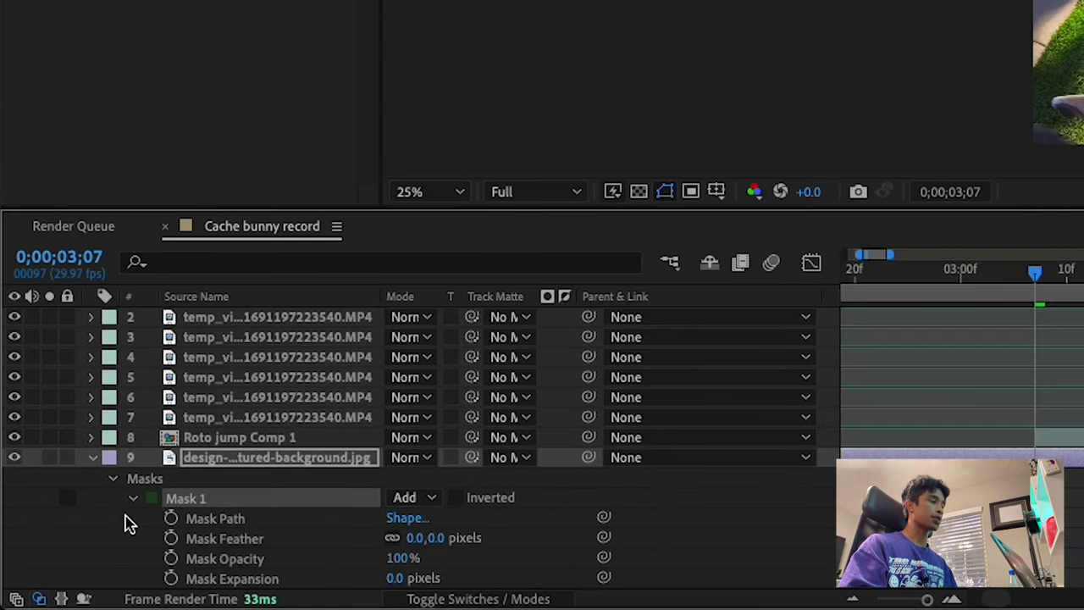
scroll(153, 490, down, 3)
click(171, 468)
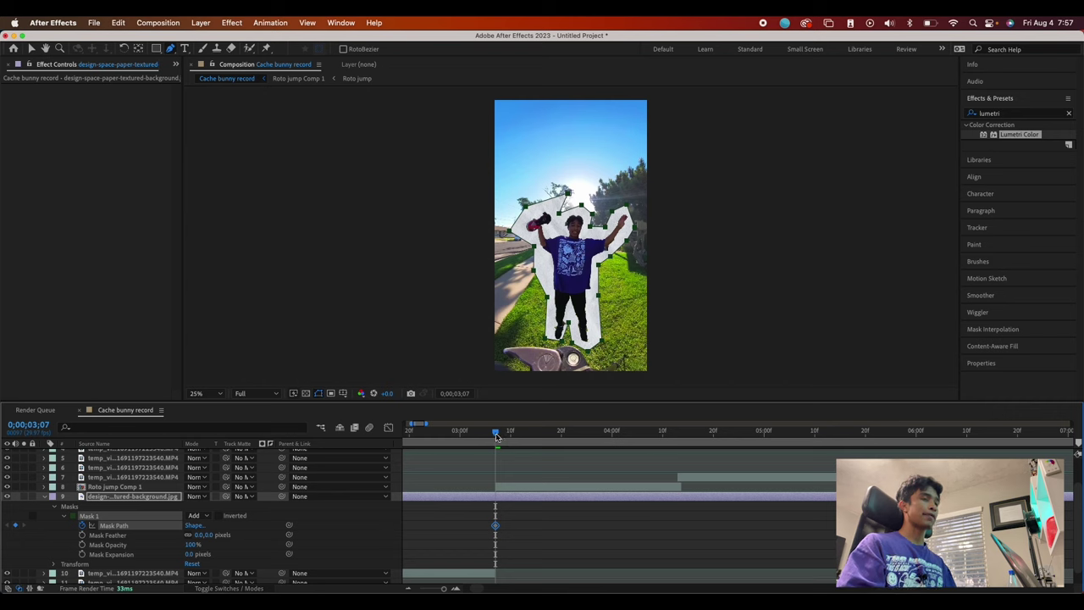
- Reshape the paper mask at successive frames through about 0;00;04;12, adding Mask Path keyframes that follow the jumping figure
drag(496, 432, 541, 441)
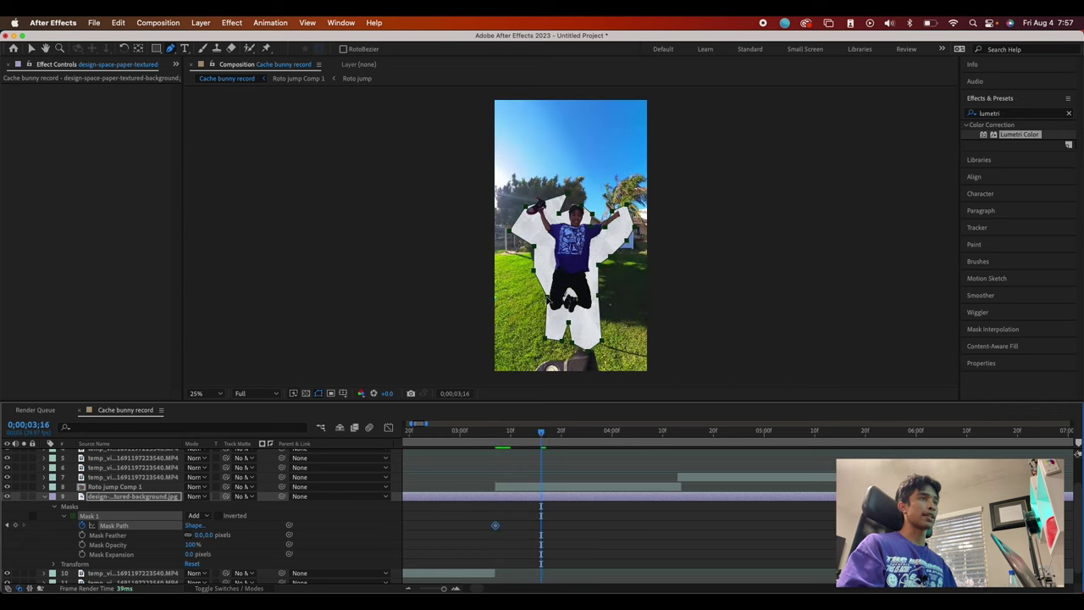
key(v)
drag(541, 433, 685, 443)
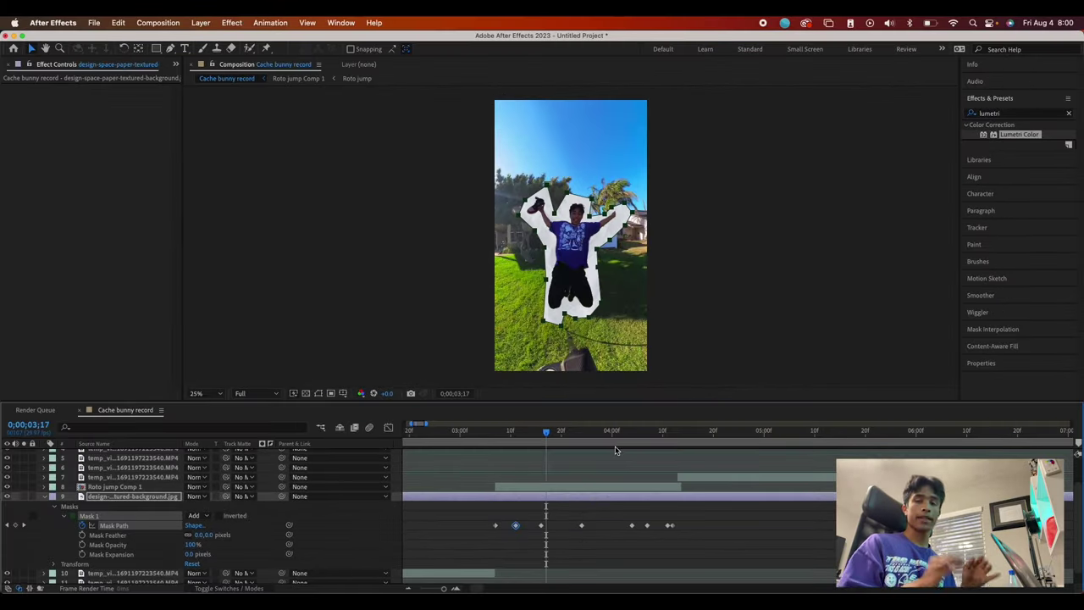
- Scrub through the animated paper outline to check its fit, and return to the jump's start at 0;00;03;07
drag(568, 447, 602, 451)
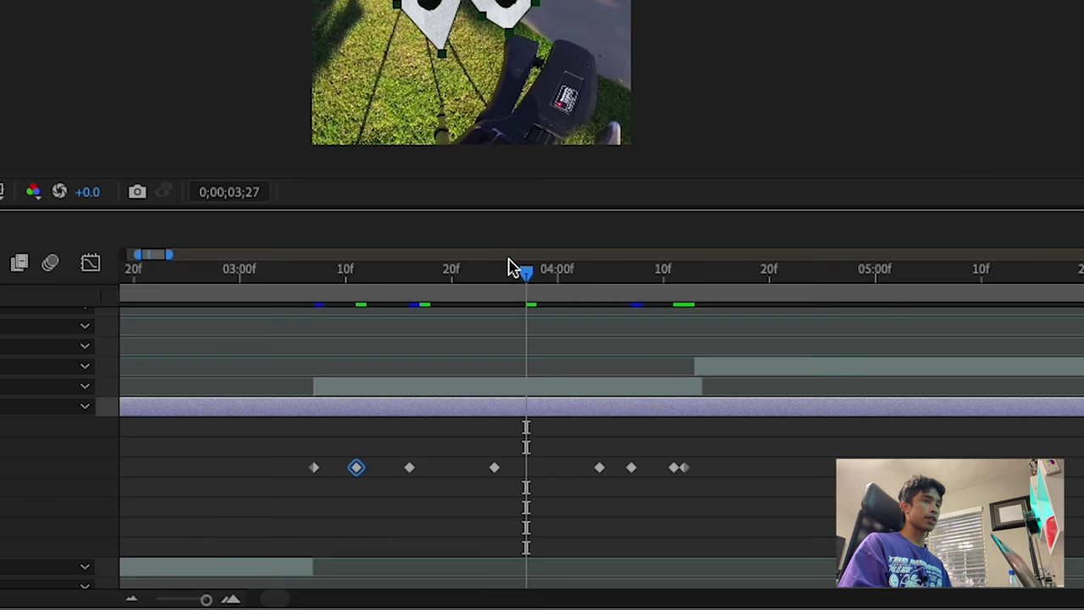
drag(590, 429, 494, 446)
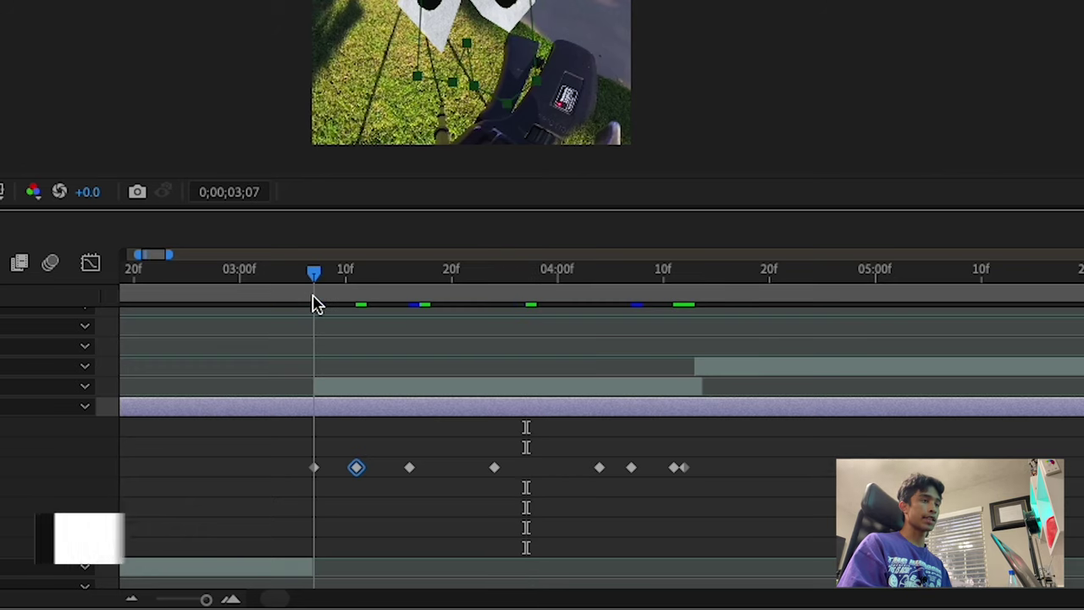
- Trim the paper texture layer to the jump, cutting it at 0;00;03;07 and 0;00;04;13 and deleting the excess
key(super+shift+d)
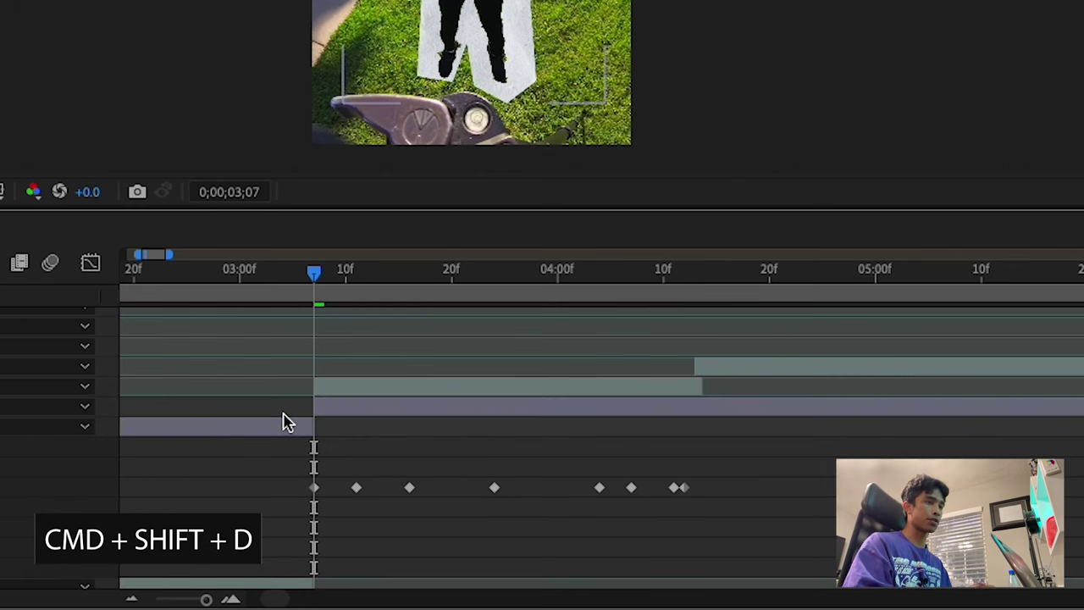
click(273, 430)
drag(314, 294, 692, 295)
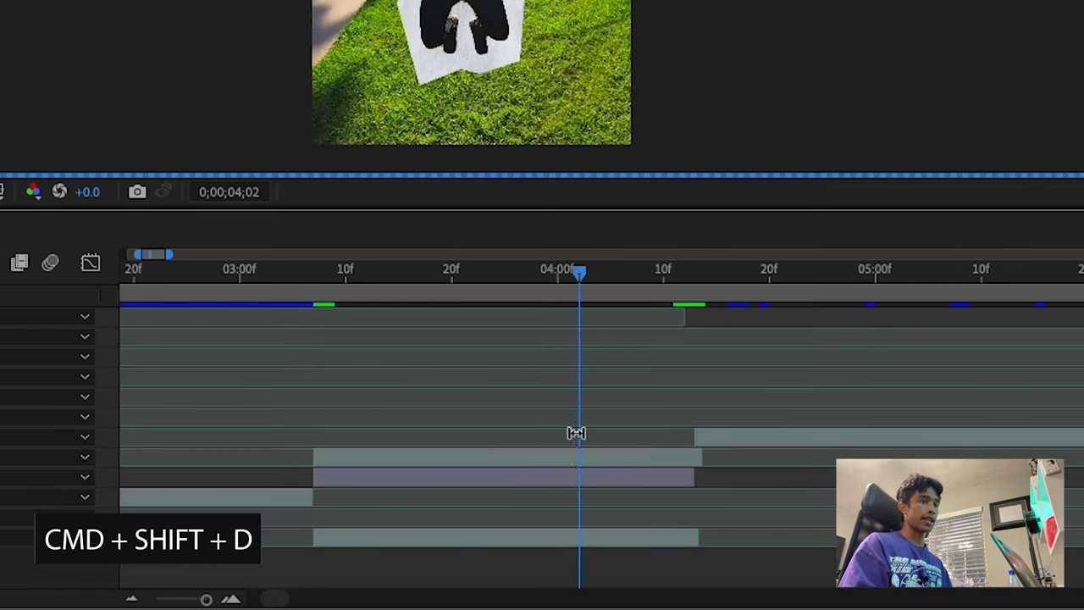
- Pre-compose the Roto jump Comp 1 and paper texture layers together as "Paper Outline jump"
click(538, 468)
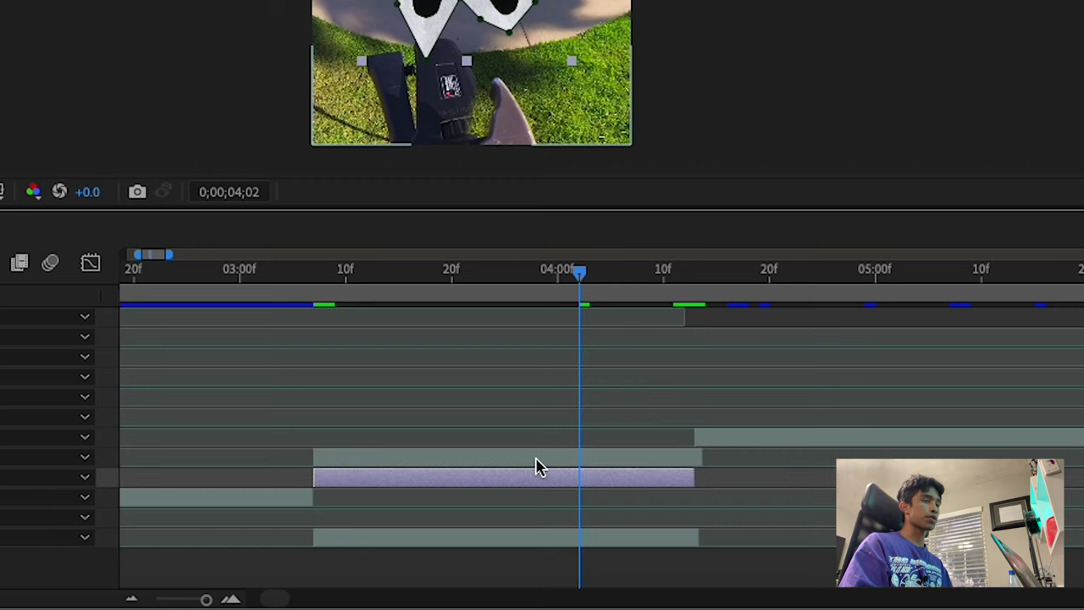
shift+click(539, 464)
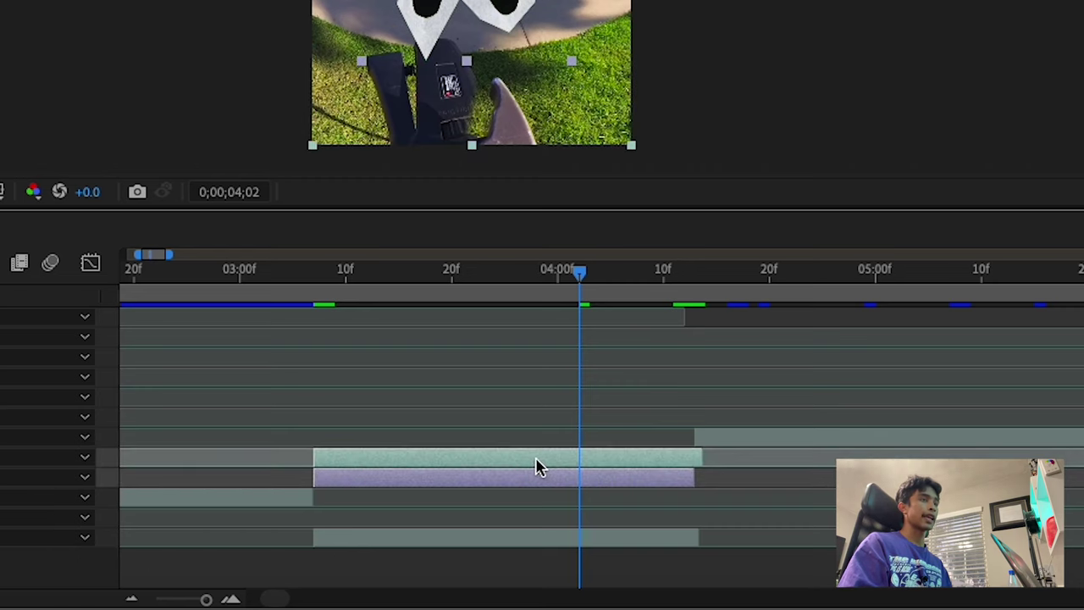
right_click(538, 468)
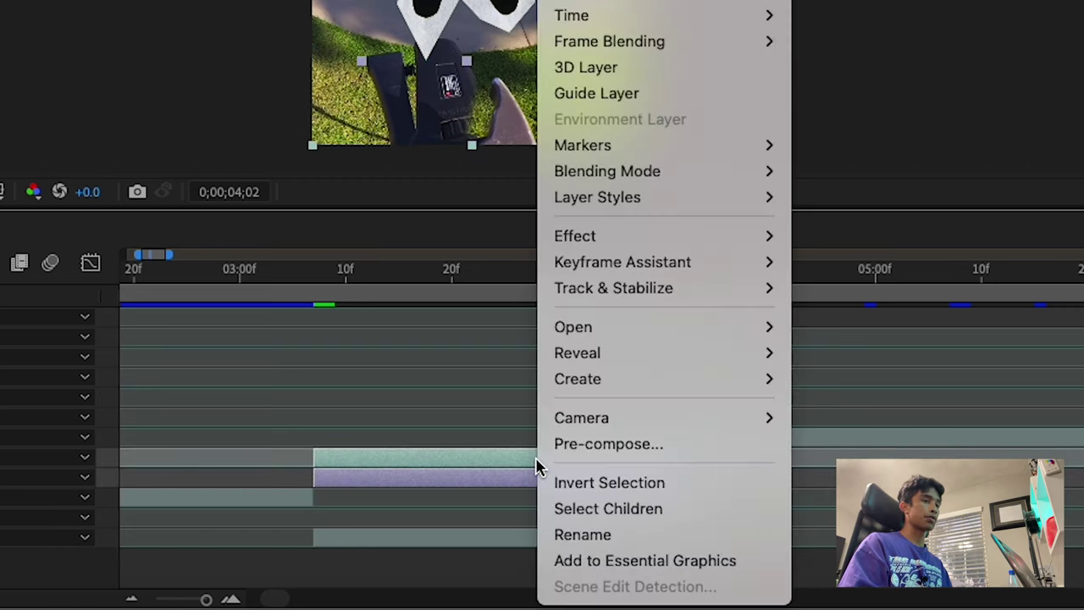
click(631, 446)
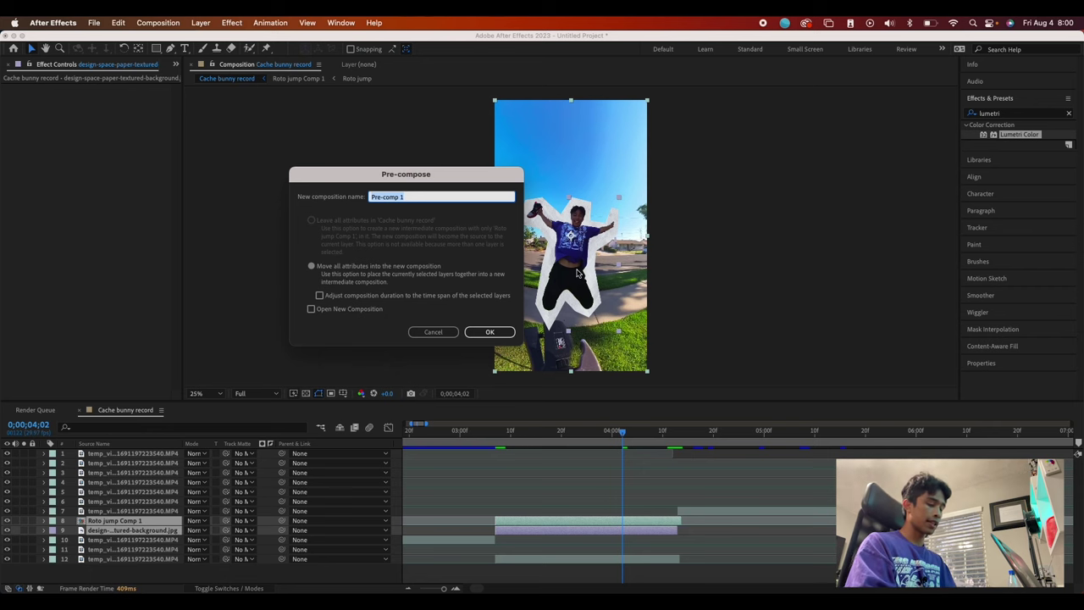
text(Paper Ou)
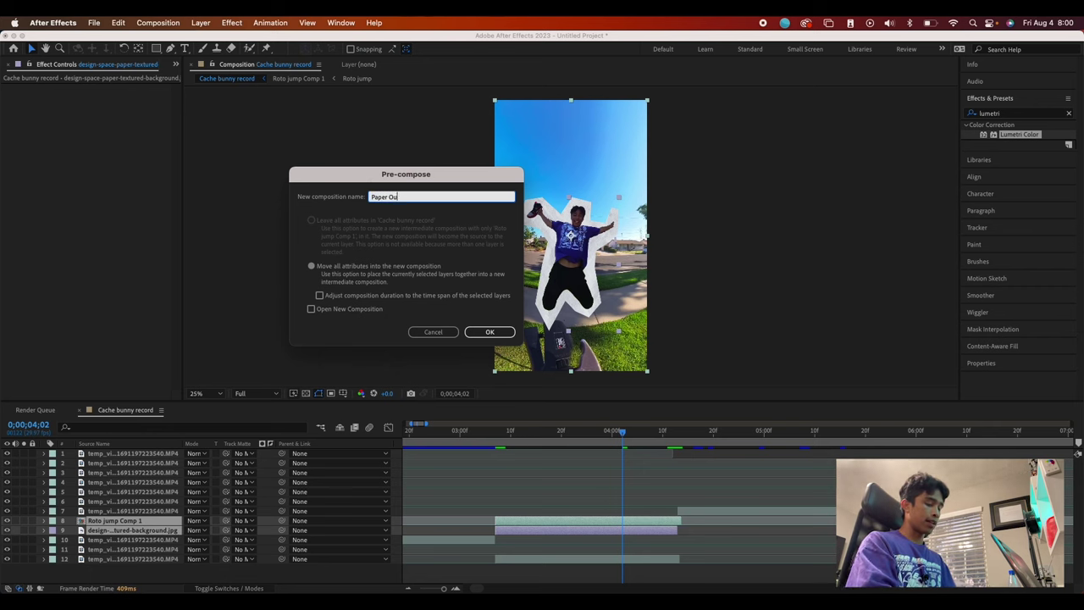
text(tline jump)
key(Return)
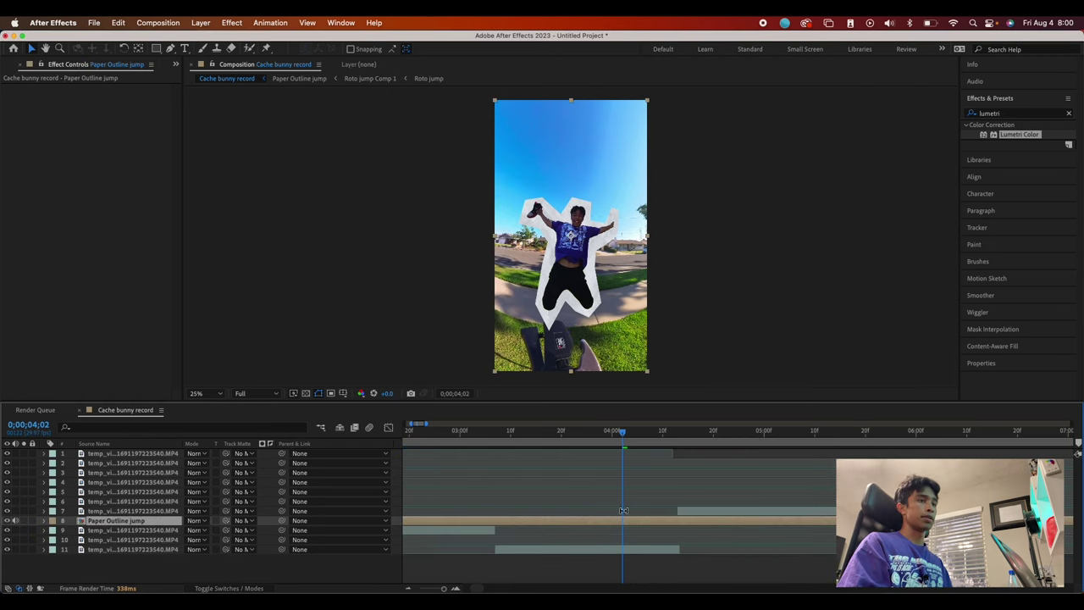
- Split the Paper Outline jump layer at 0;00;04;13 and 0;00;03;07, and delete the parts outside the jump
drag(623, 437, 677, 435)
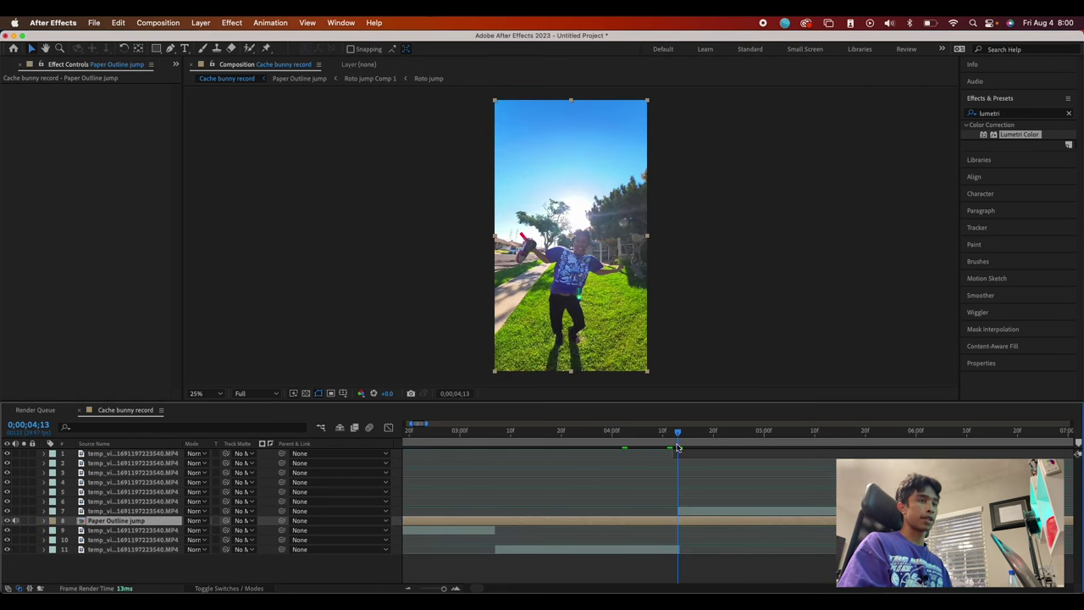
key(super+shift+d)
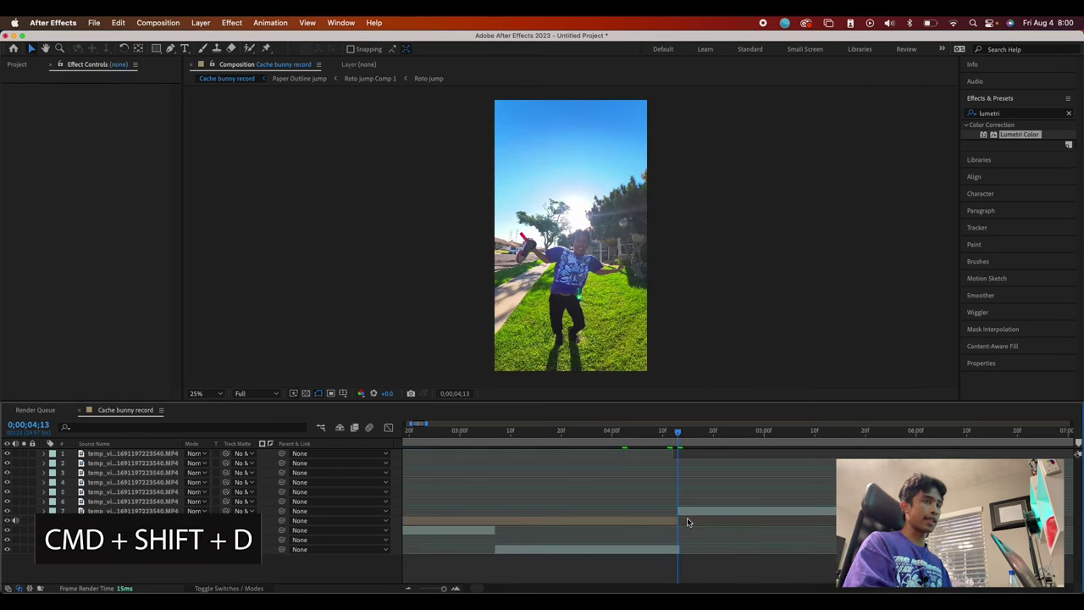
drag(674, 430, 496, 430)
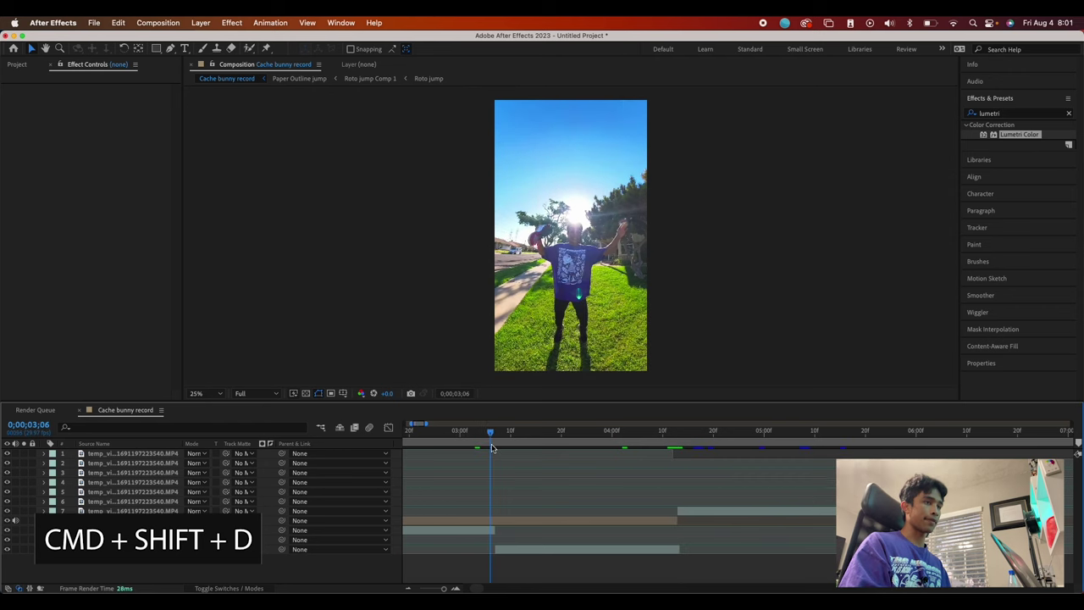
click(488, 521)
key(super+shift+d)
click(479, 529)
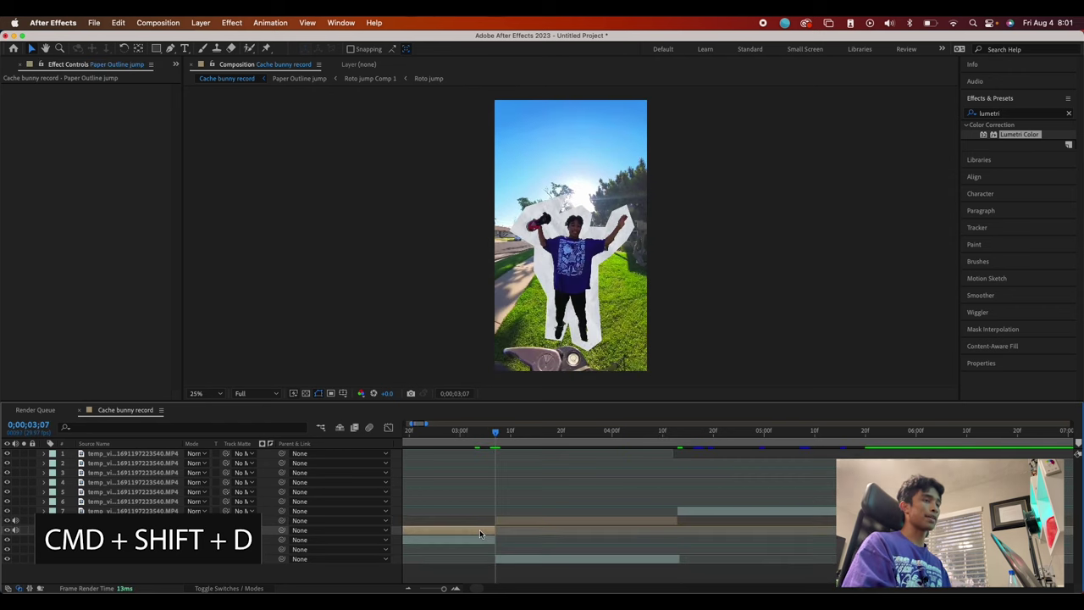
key(Delete)
- Play the composition from 0;00;02;24 to check how the paper-outlined jump follows the preceding clip
drag(497, 434, 430, 435)
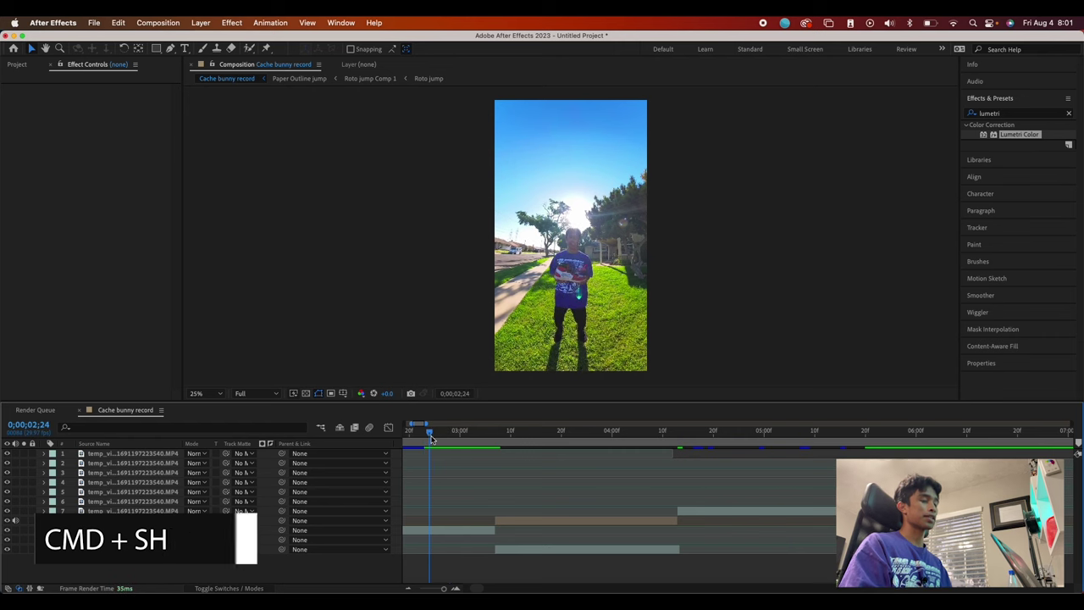
key(minus)
key(minus)
key(minus)
key(minus)
key(equal)
key(equal)
key(equal)
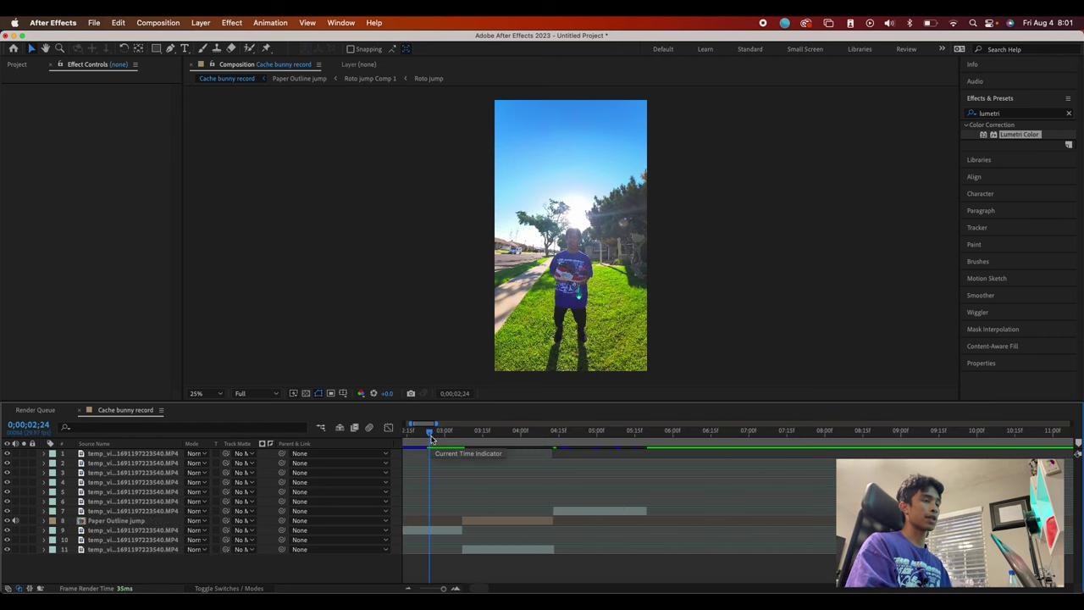
key(space)
key(space)
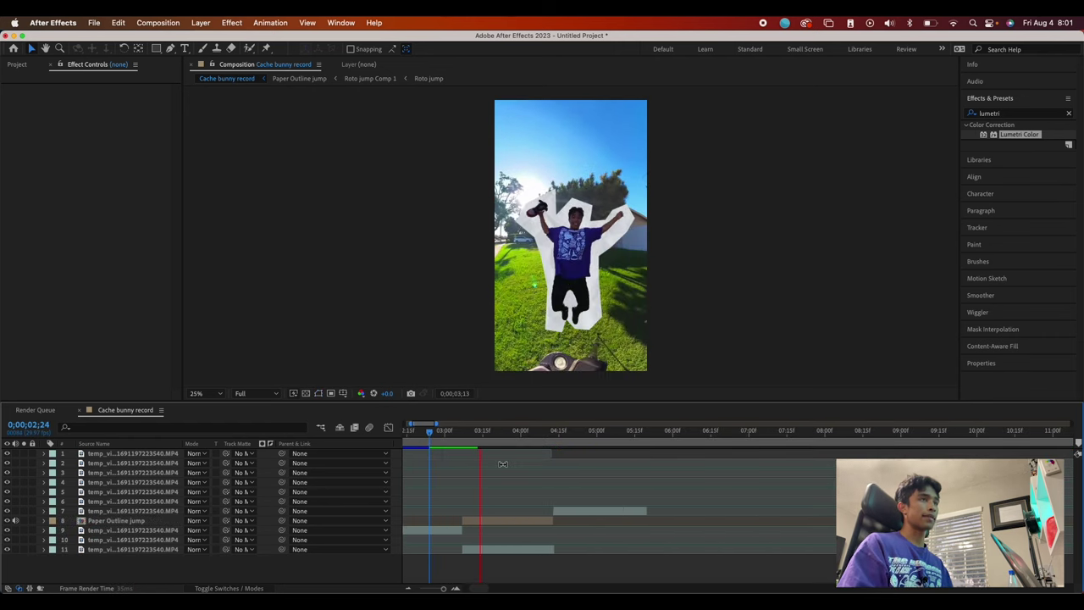
- Find the Drop Shadow effect and apply it to the Paper Outline jump layer
click(518, 523)
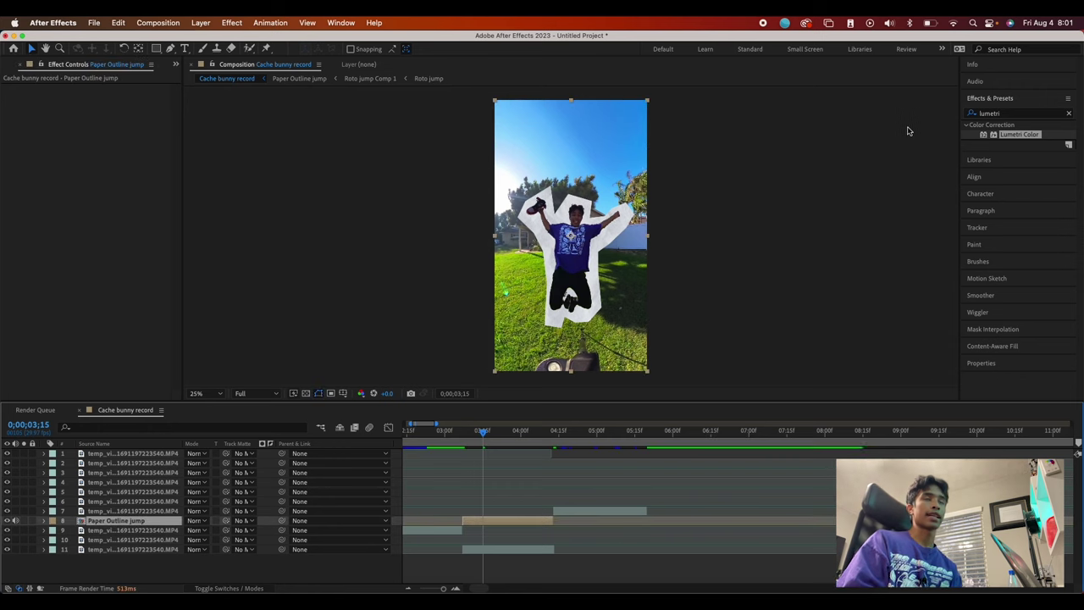
click(1003, 114)
double_click(1003, 115)
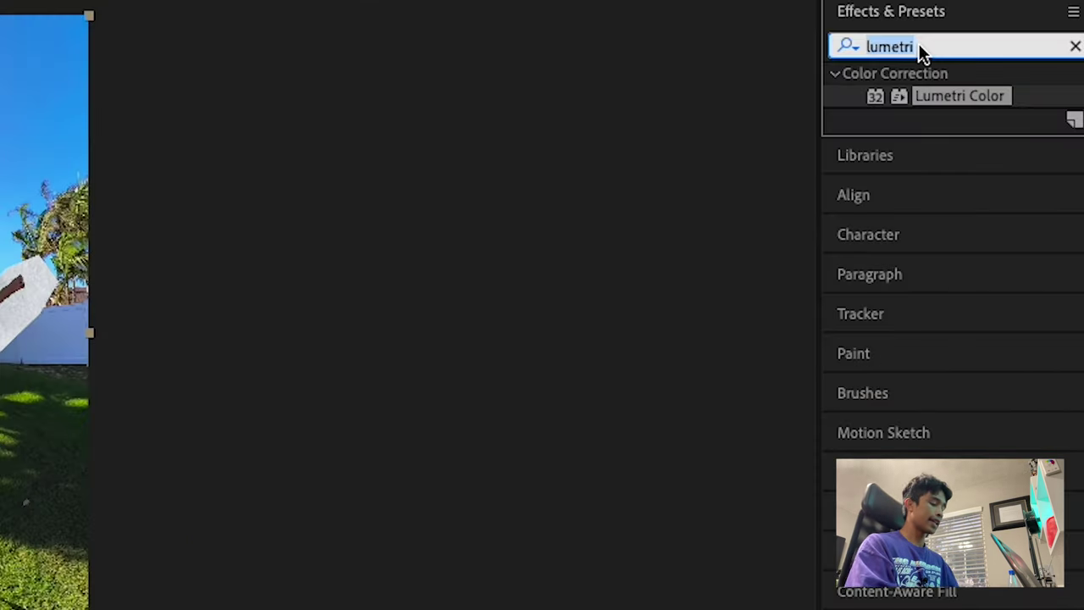
text(drop)
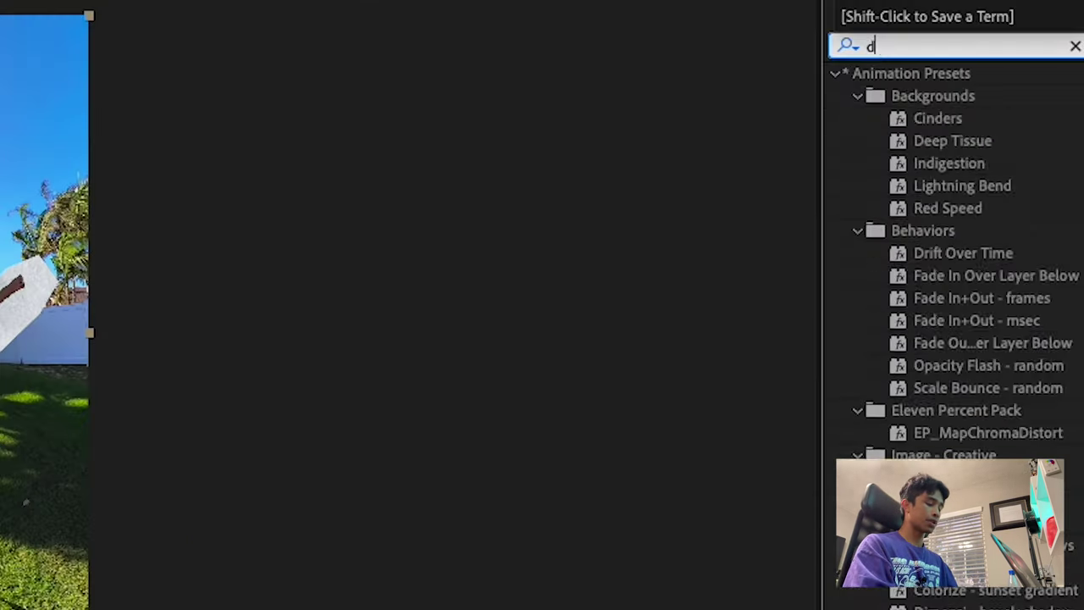
drag(957, 409, 546, 451)
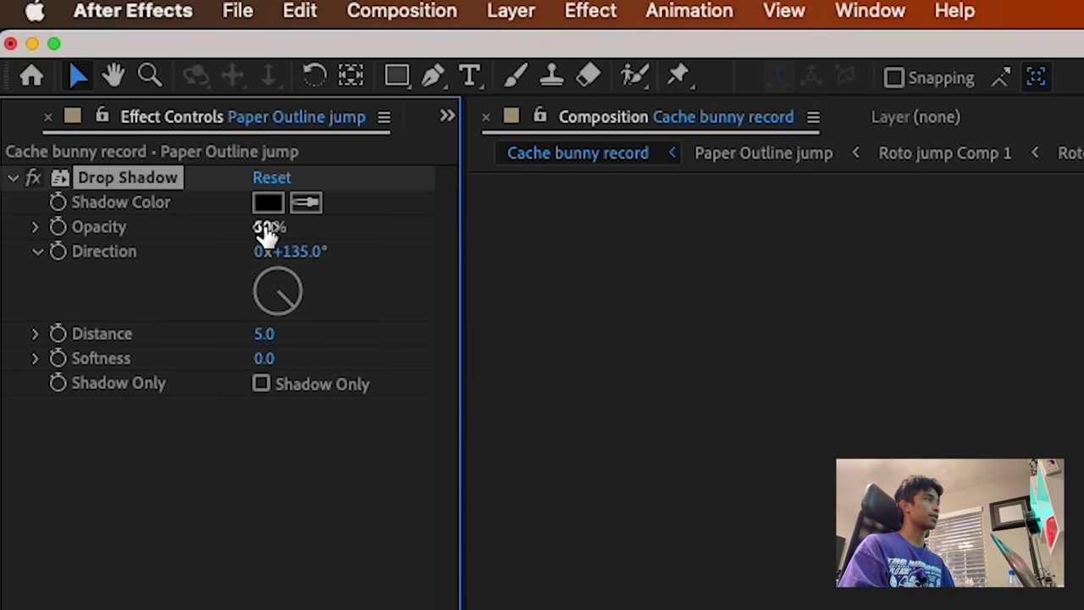
- Set the drop shadow's opacity to 60%, distance to 38 and softness to 71, and preview the jump
drag(104, 107, 120, 108)
drag(306, 227, 302, 226)
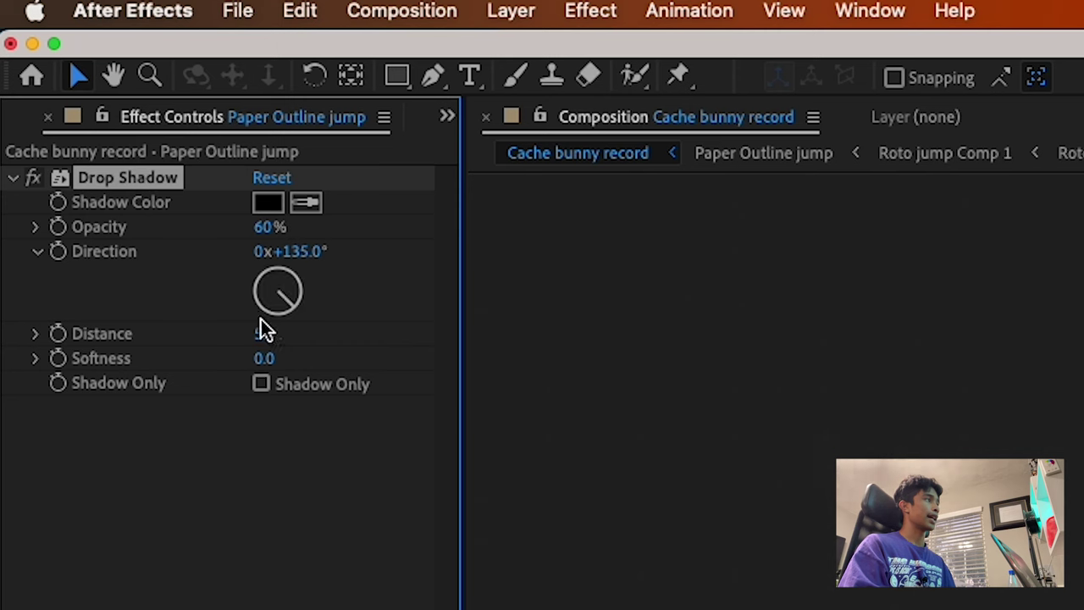
drag(265, 335, 305, 325)
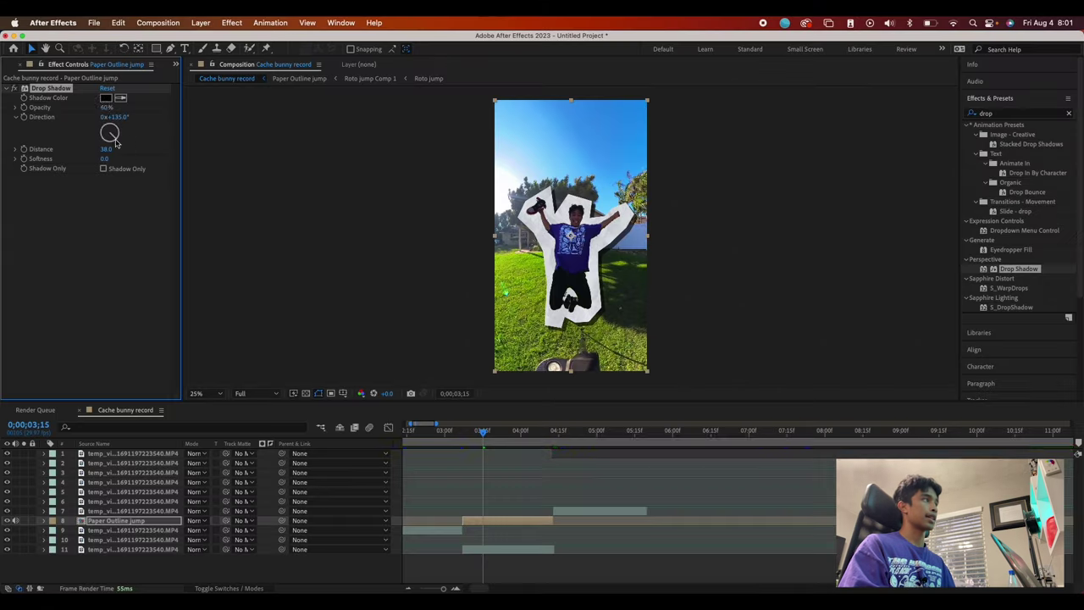
drag(105, 158, 140, 158)
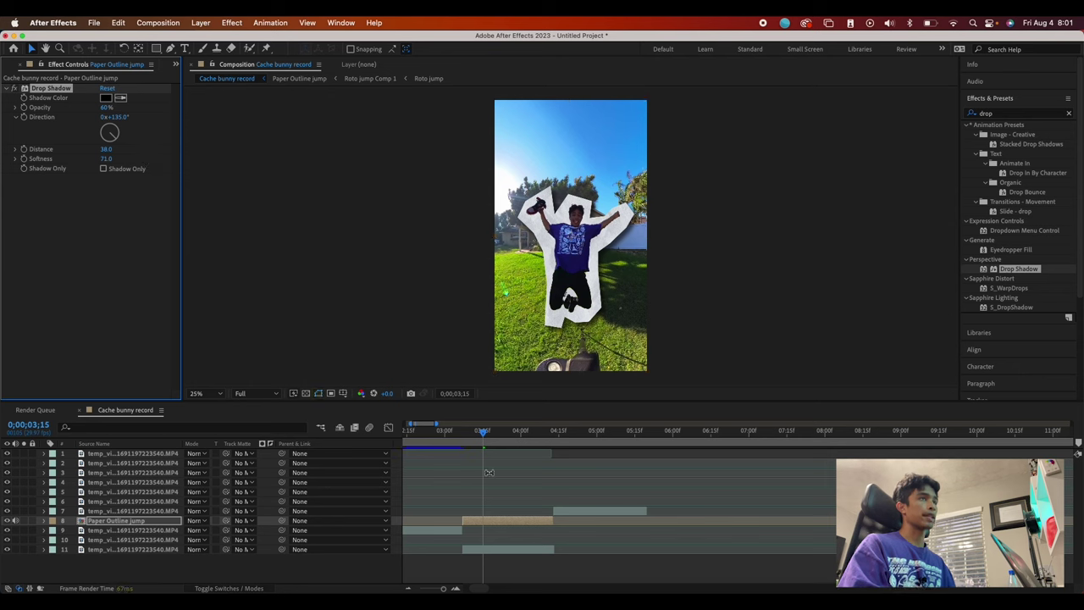
key(space)
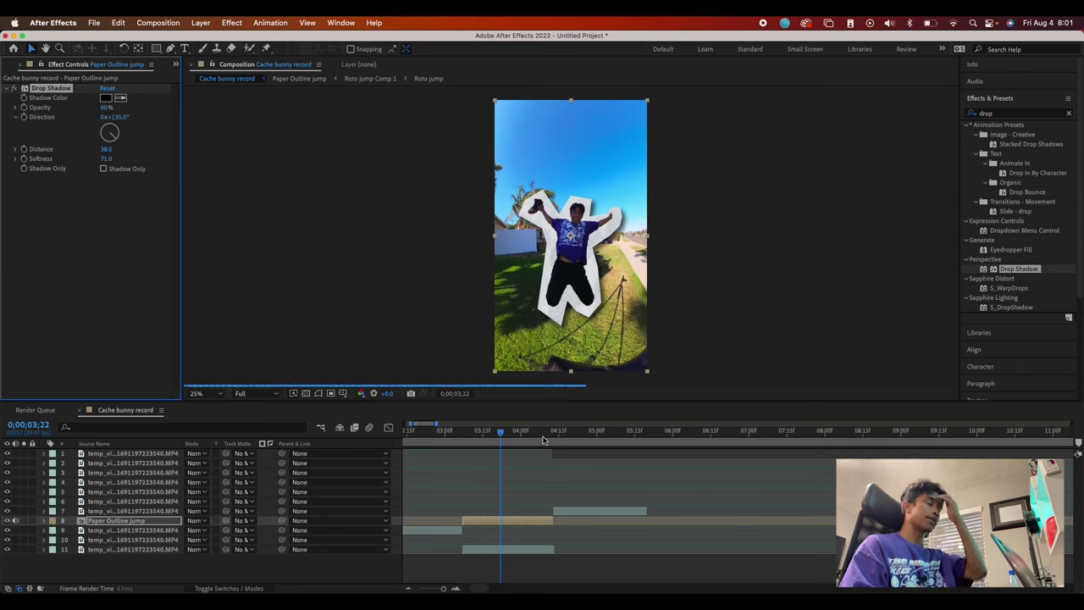
- Apply Posterize Time to the Paper Outline jump layer with a frame rate of 12, and review the jump from 0;00;03;07
click(1008, 114)
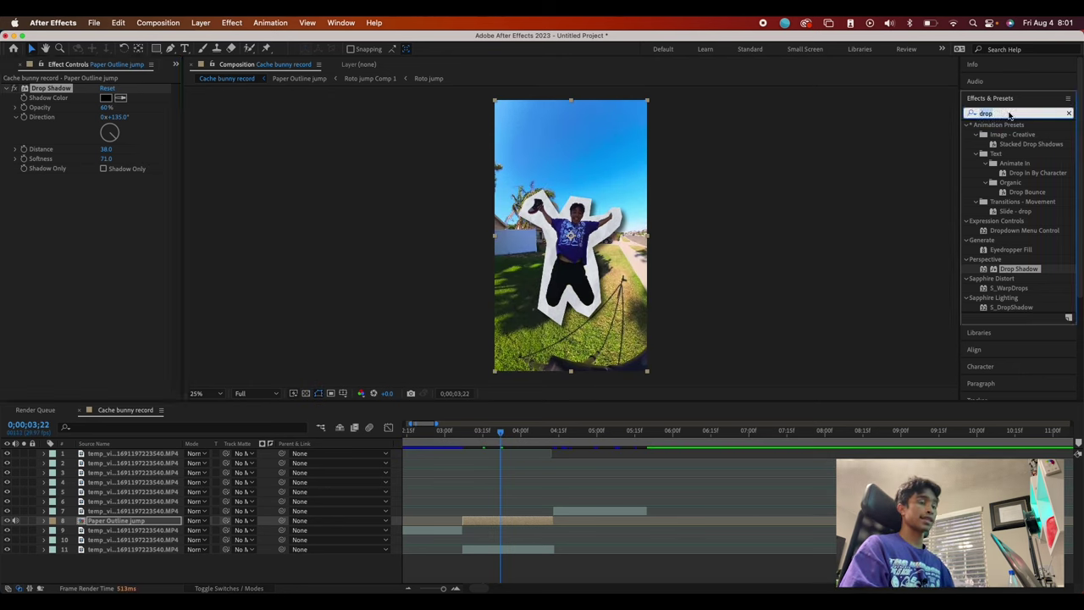
text(posteri)
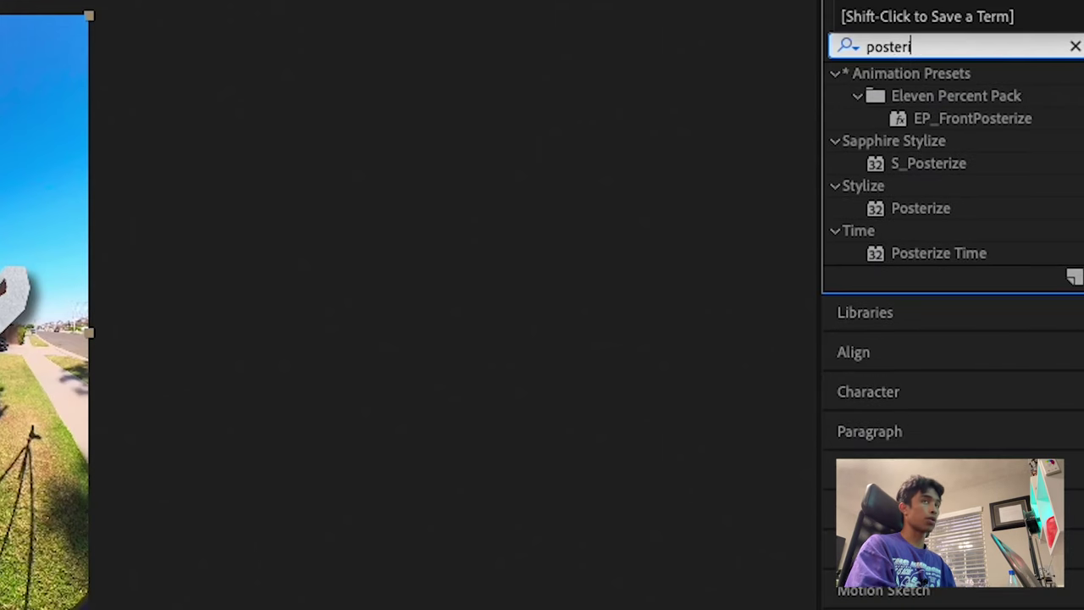
drag(948, 254, 566, 453)
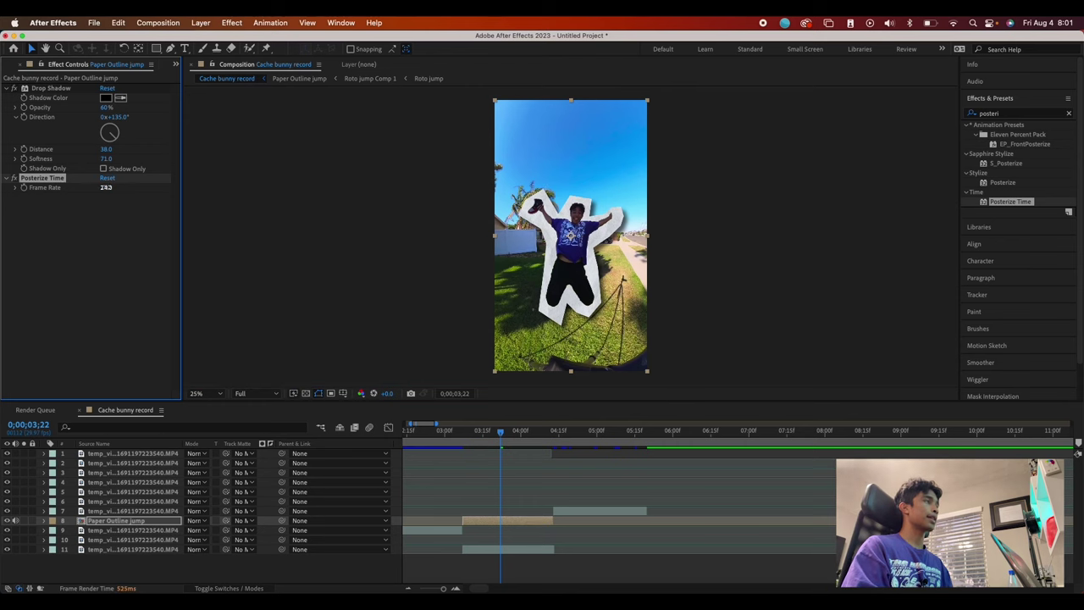
click(106, 187)
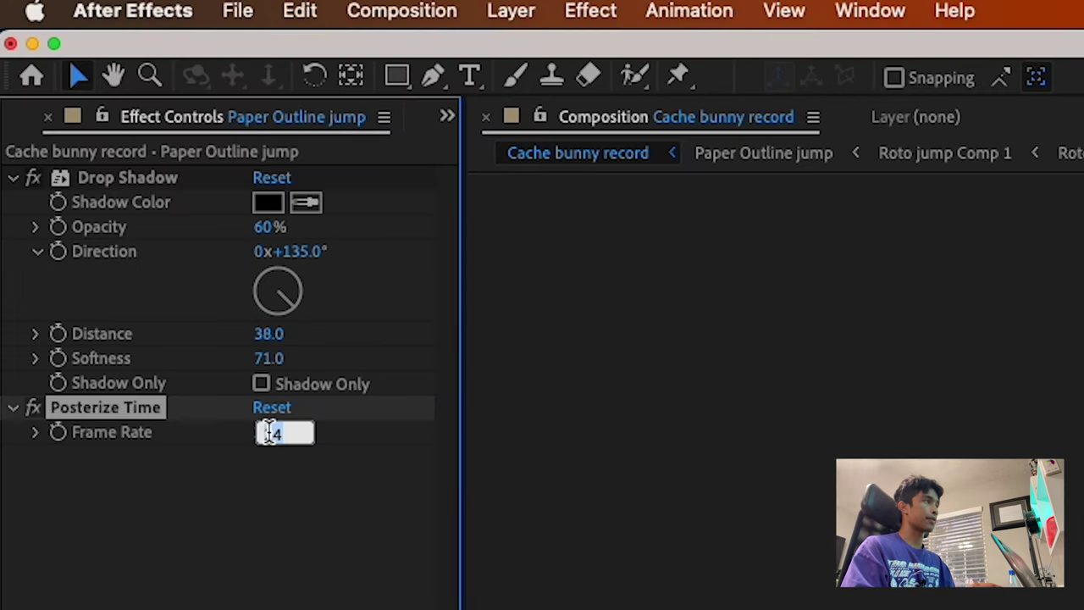
text(12)
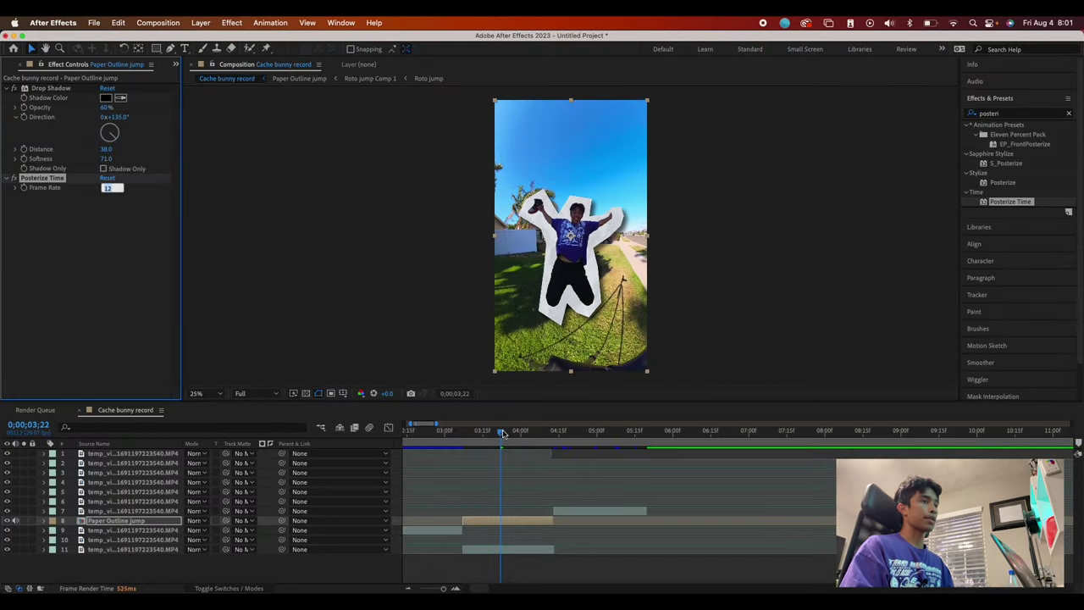
drag(503, 433, 464, 434)
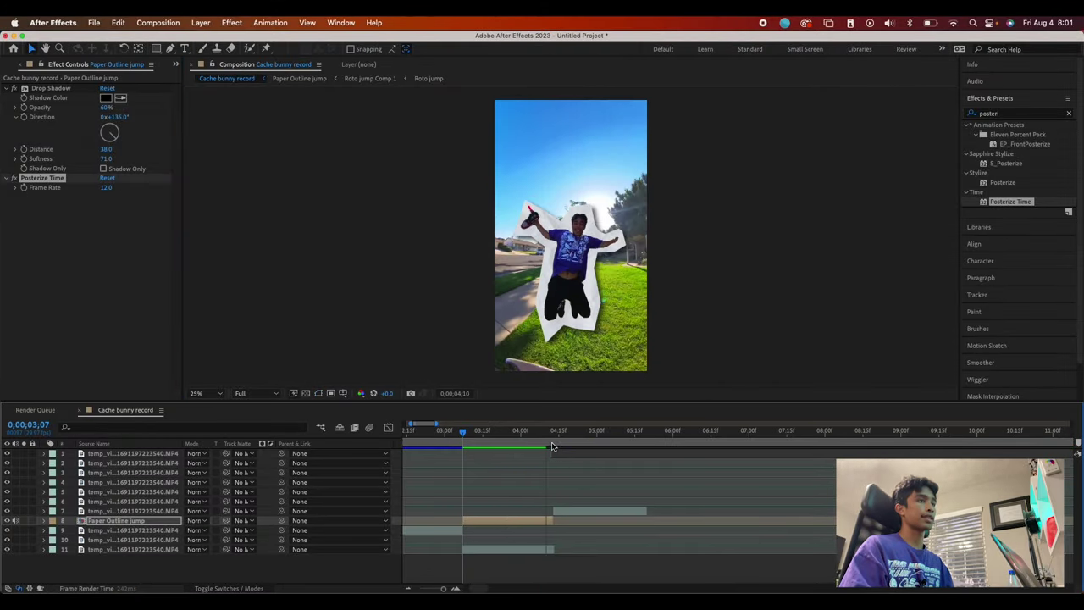
click(584, 433)
drag(581, 434, 567, 434)
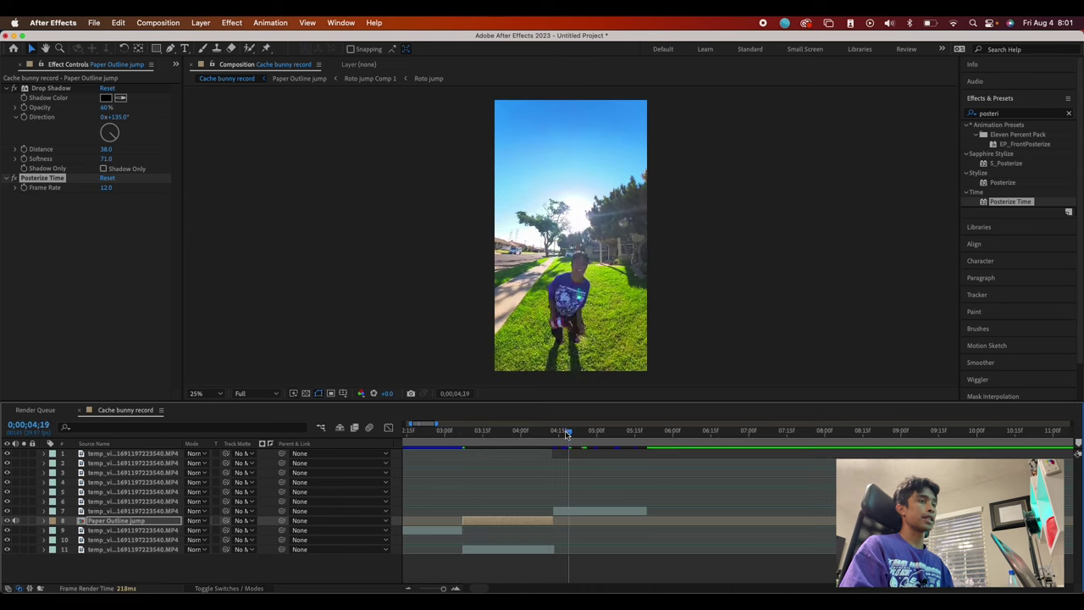
- Select all eleven layers of the Cache bunny record composition and pre-compose them as Final Cut
key(minus)
key(minus)
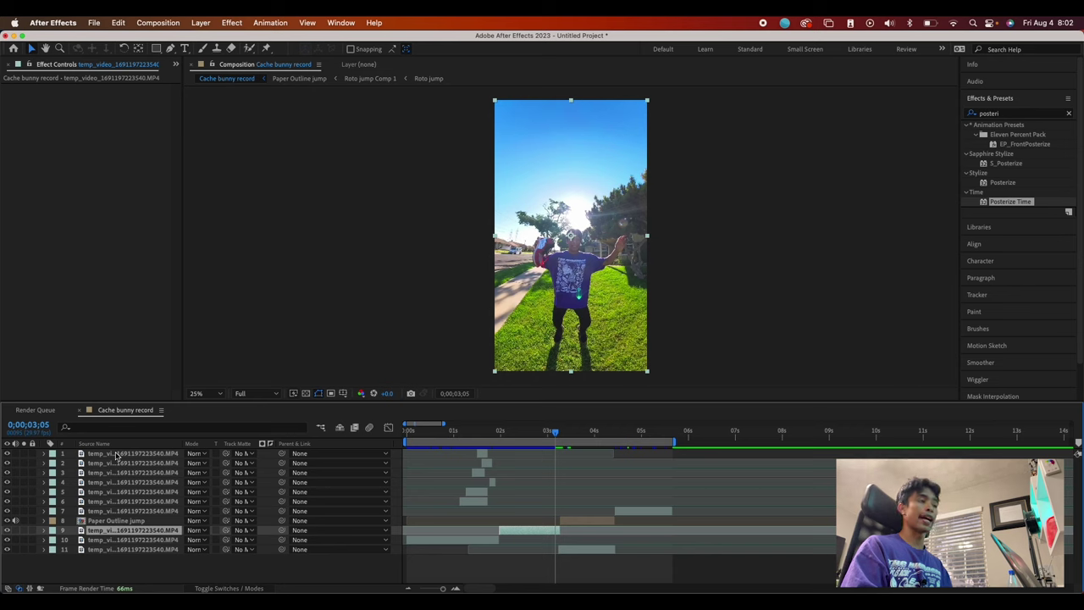
click(158, 455)
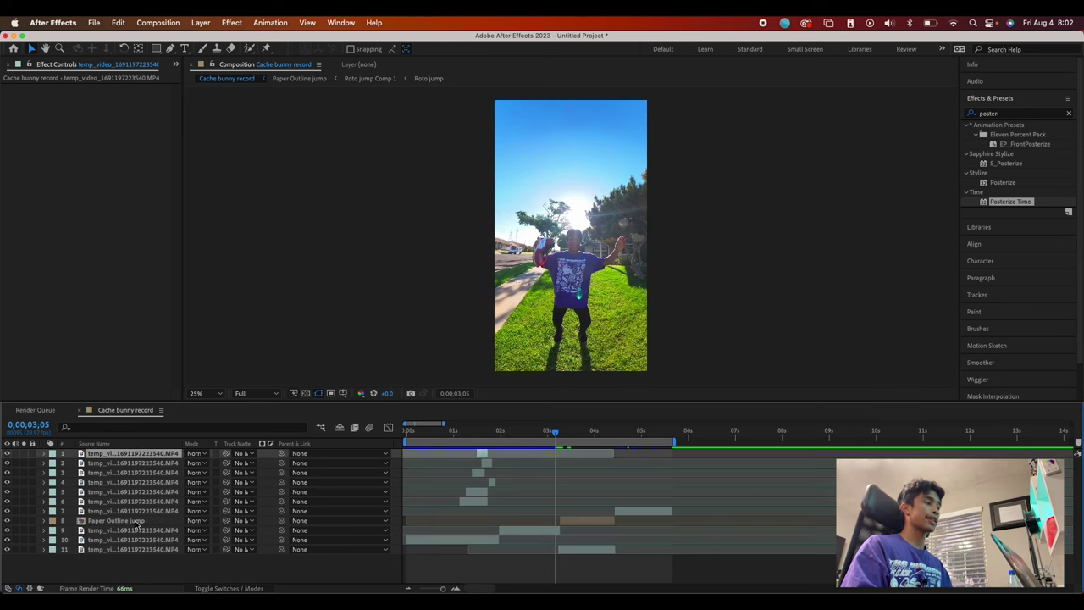
shift+click(128, 551)
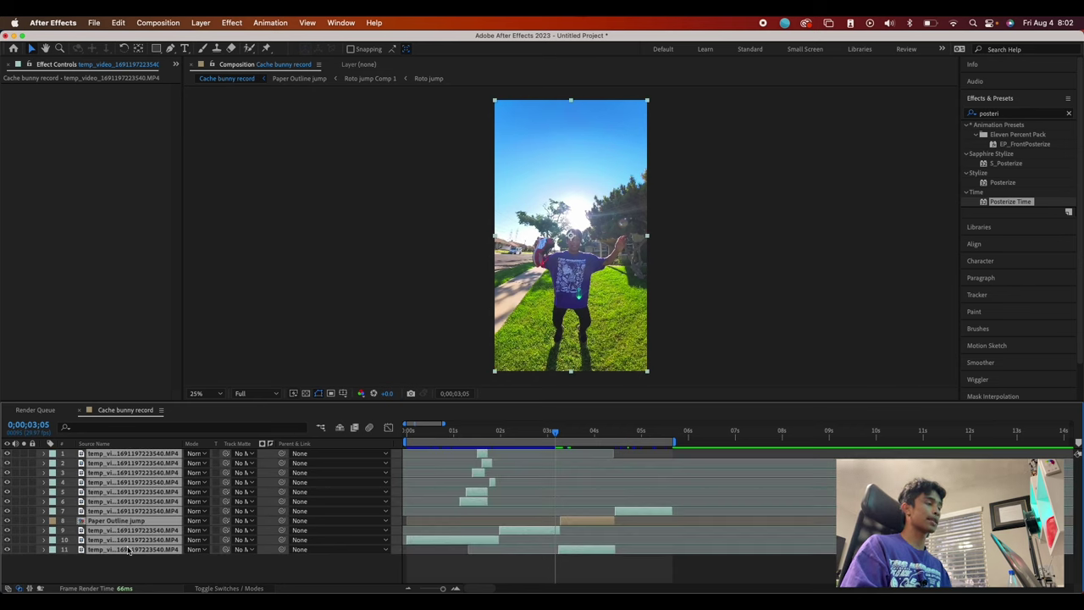
right_click(129, 550)
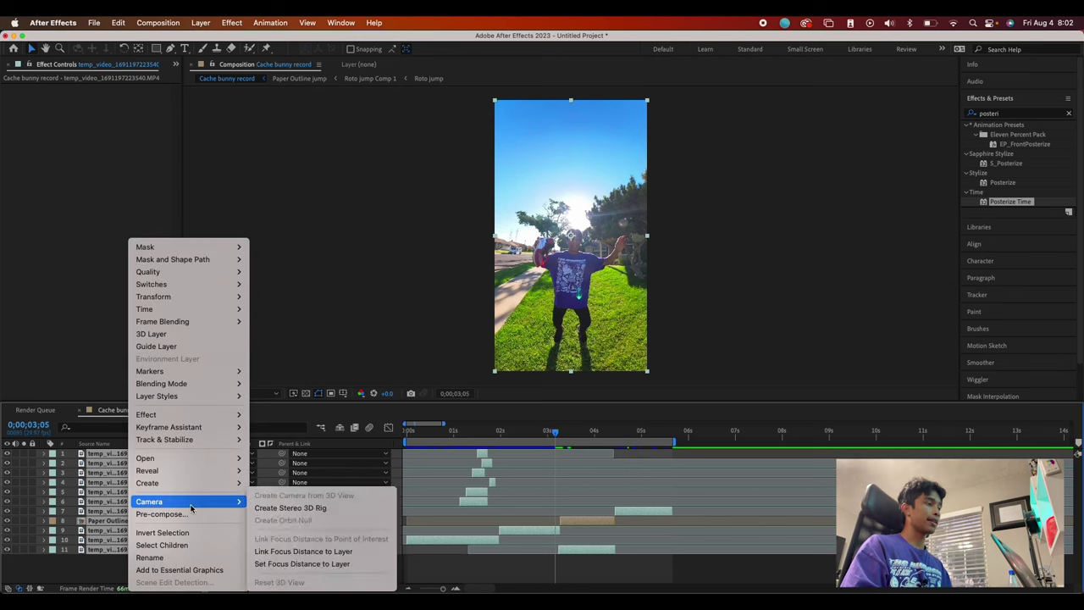
click(161, 514)
text(Final)
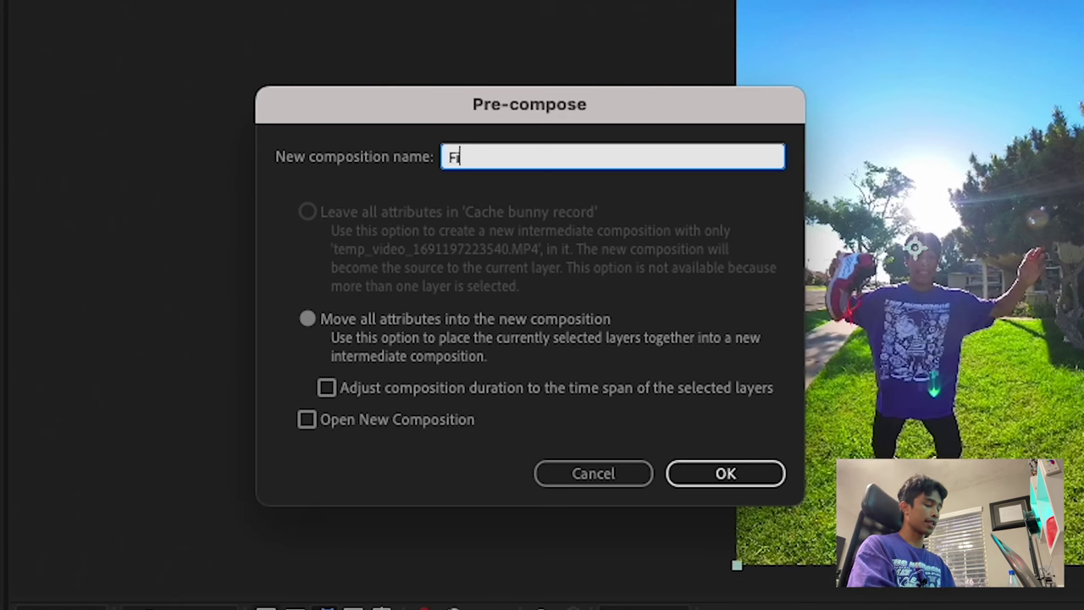
text( Cut)
key(Return)
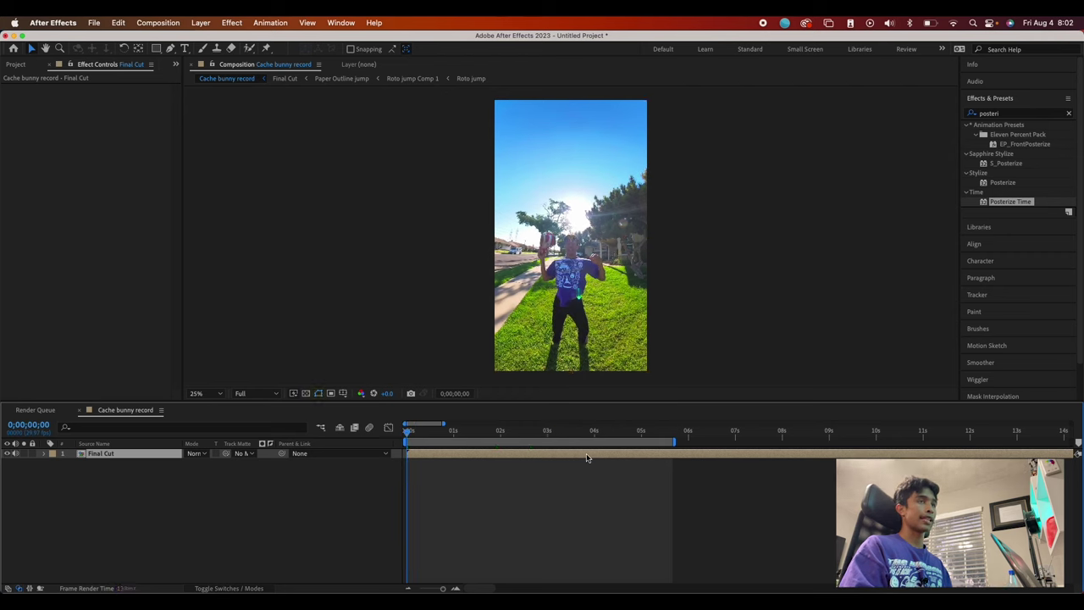
- Preview the start of the edit, find the Transform distort effect and apply it to the Final Cut layer
key(space)
key(space)
click(995, 113)
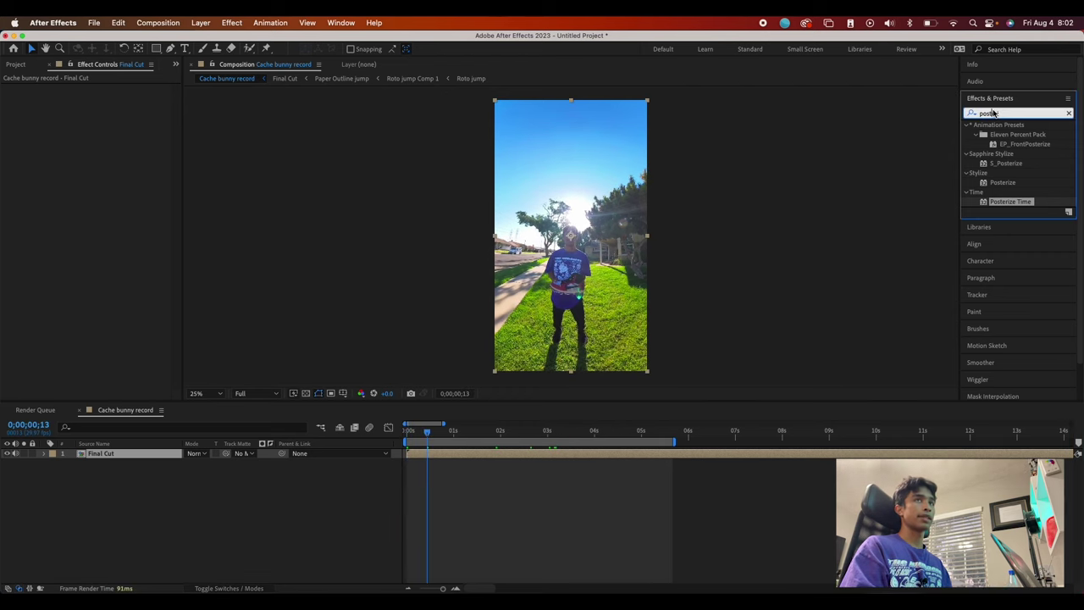
text(poste)
key(BackSpace)
key(BackSpace)
key(BackSpace)
key(BackSpace)
key(BackSpace)
text(transf)
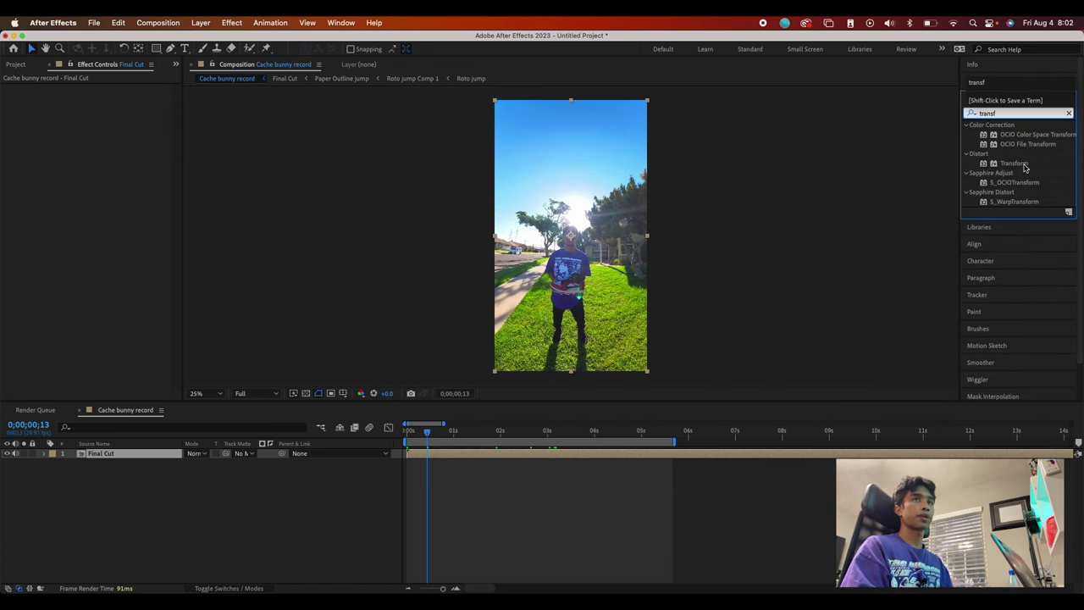
drag(1023, 164, 413, 453)
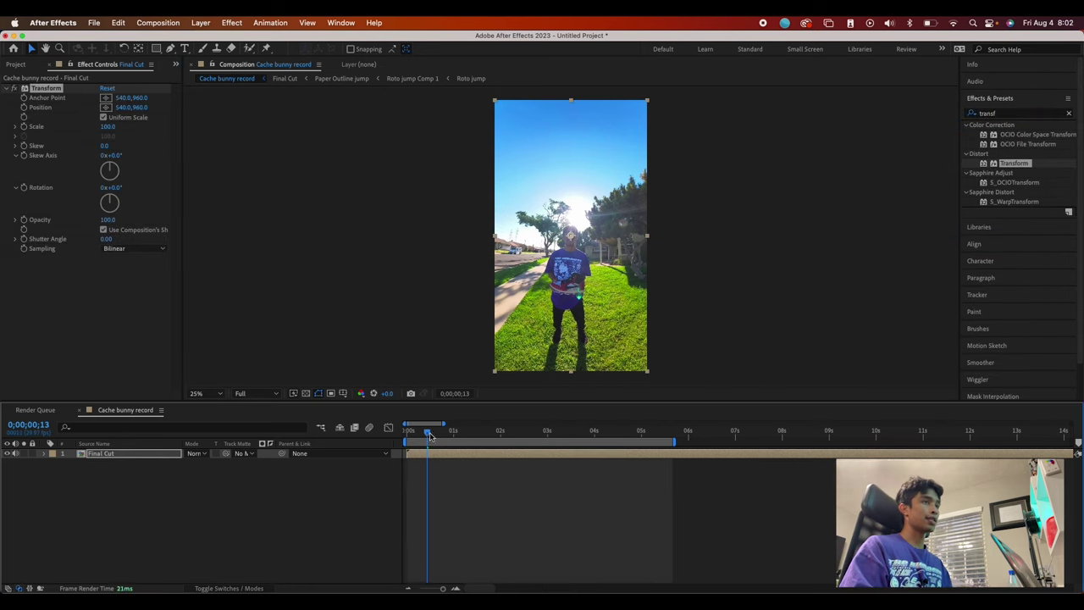
- Keyframe the Transform effect's Position and Scale from 0;00;01;02, reaching scale 293 and position 540, 2327 at 0;00;01;14
key(space)
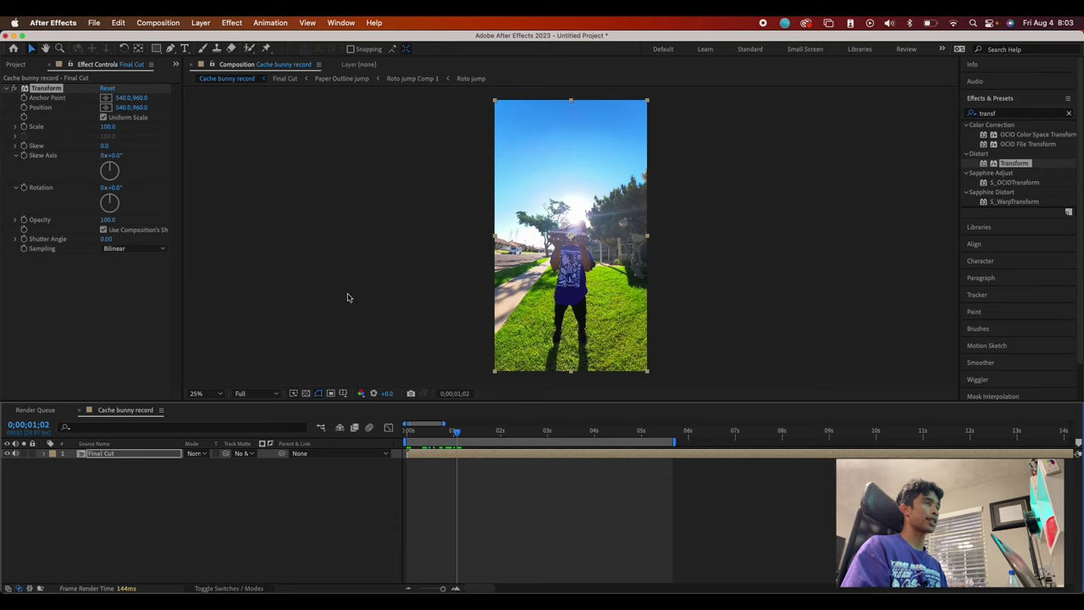
click(25, 113)
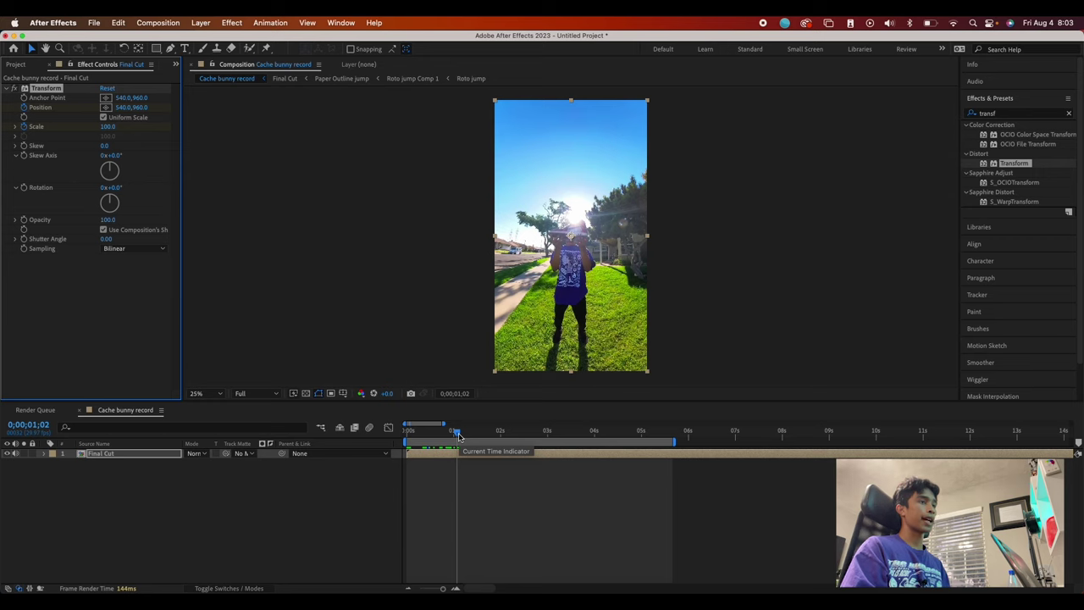
drag(458, 436, 477, 440)
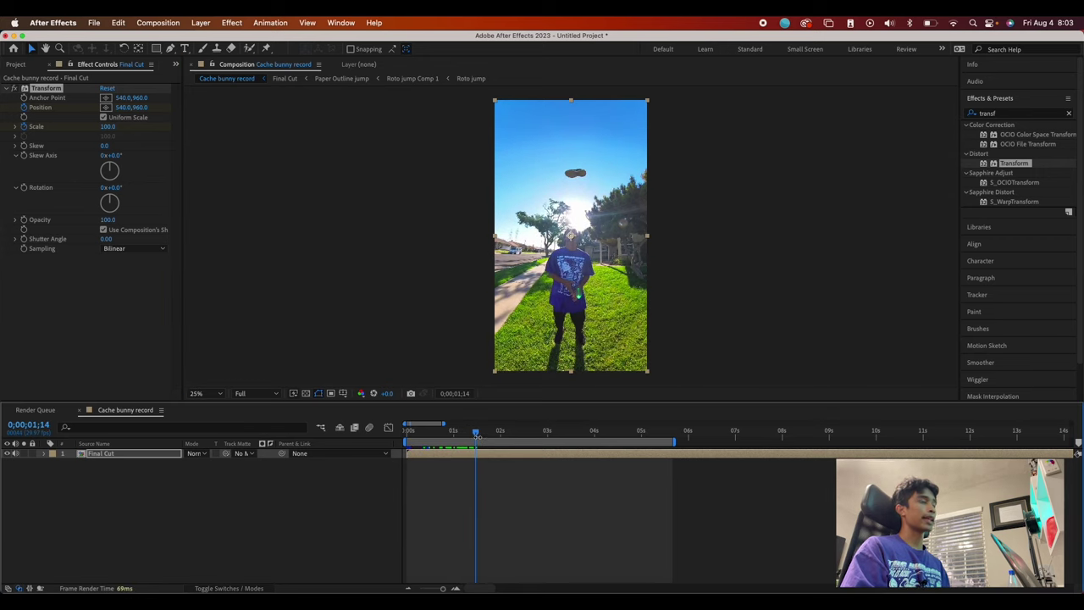
drag(108, 126, 227, 127)
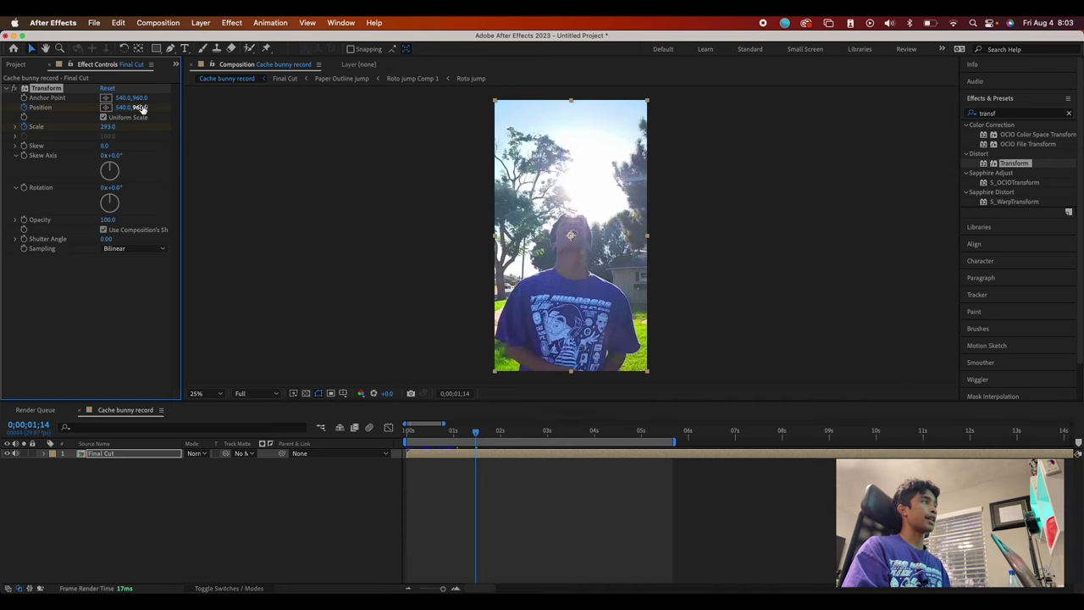
drag(139, 107, 576, 99)
drag(142, 107, 588, 562)
- Follow the shoe to 0;00;02;15 and set the Transform effect's position to 540, 595 there
mouse_move(475, 433)
mouse_down()
mouse_move(453, 434)
mouse_move(485, 433)
mouse_up()
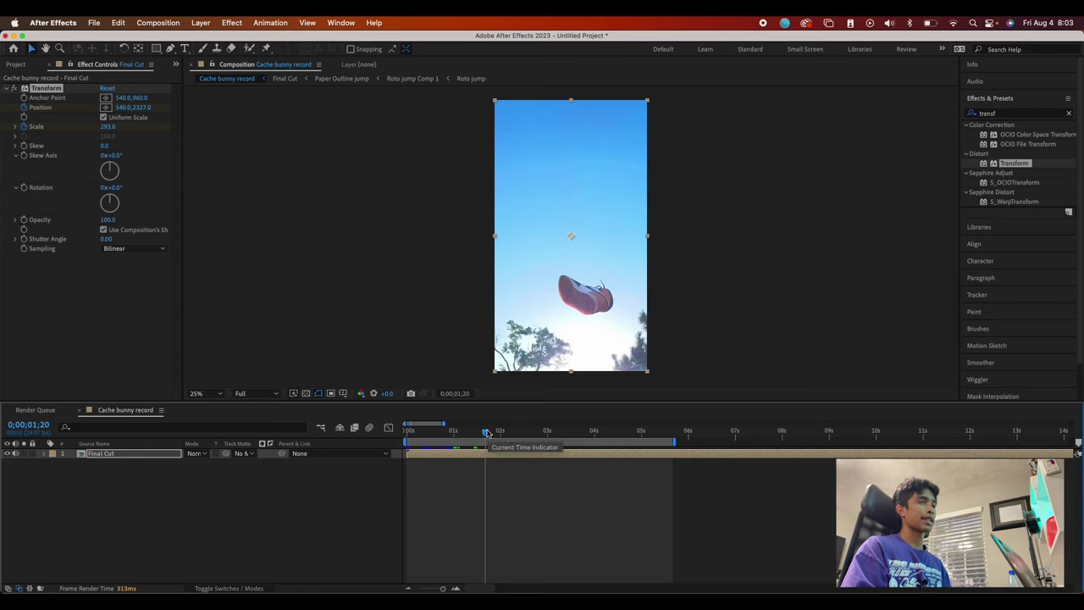
drag(485, 434, 523, 433)
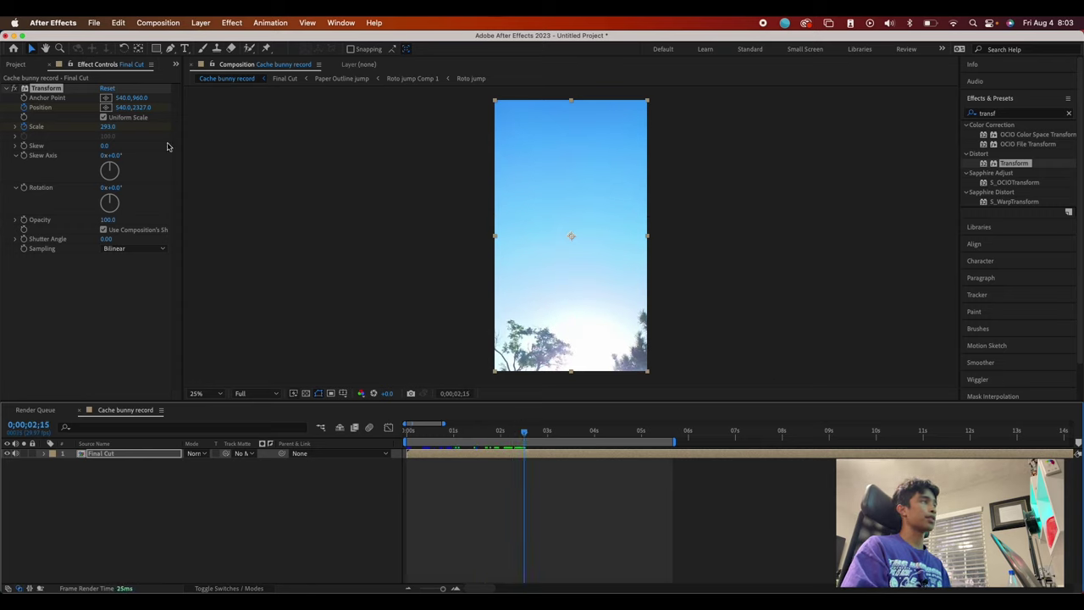
drag(141, 108, 3, 108)
drag(141, 109, 61, 104)
drag(139, 110, 76, 106)
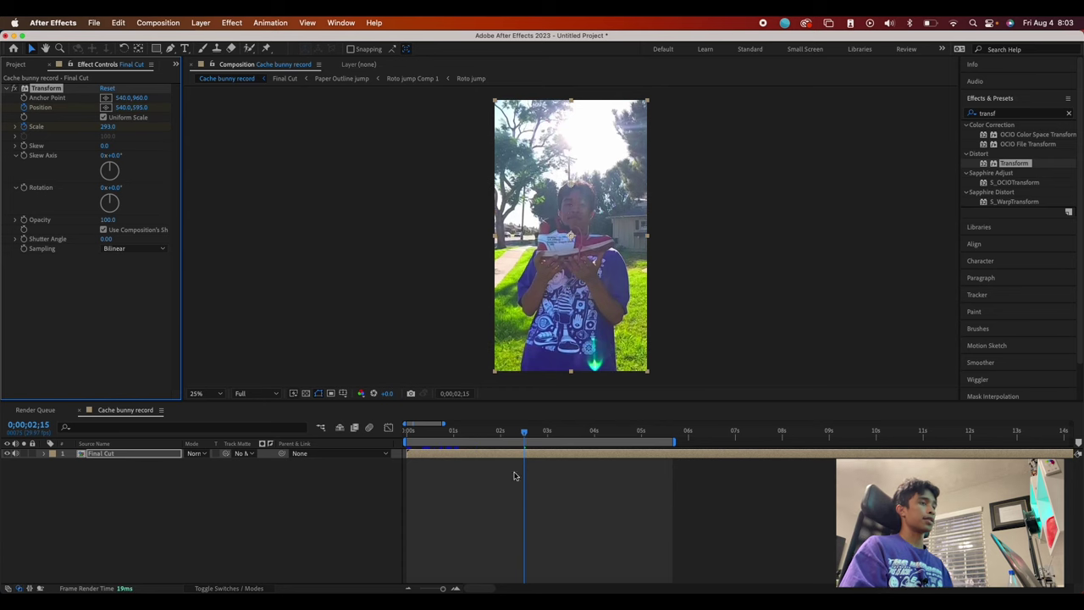
- Reveal the Transform effect's keyframes on the Final Cut layer and add a Scale keyframe at 0;00;02;15
click(44, 455)
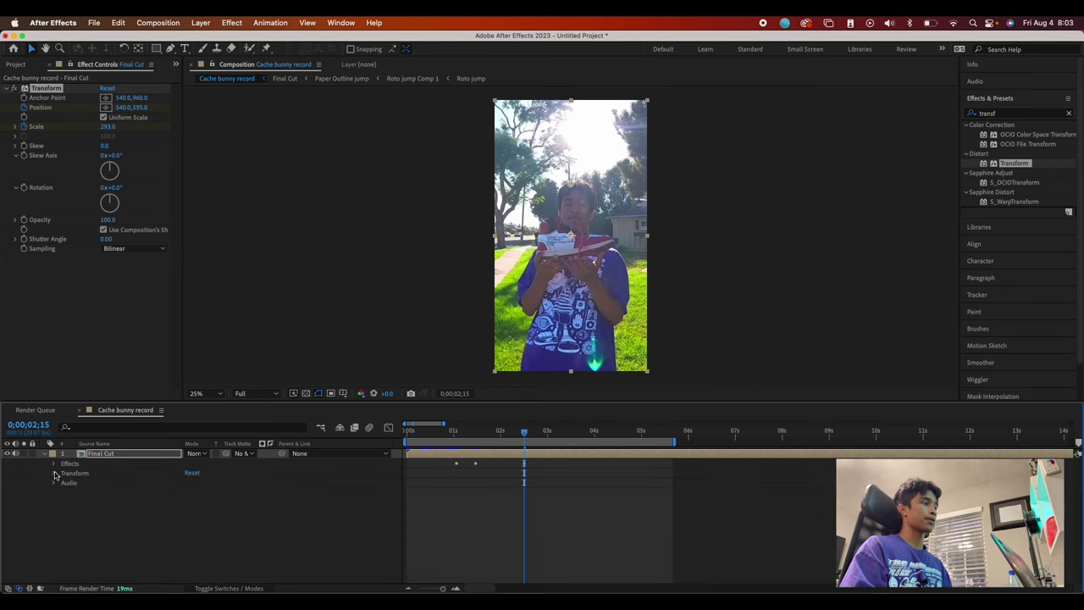
click(55, 473)
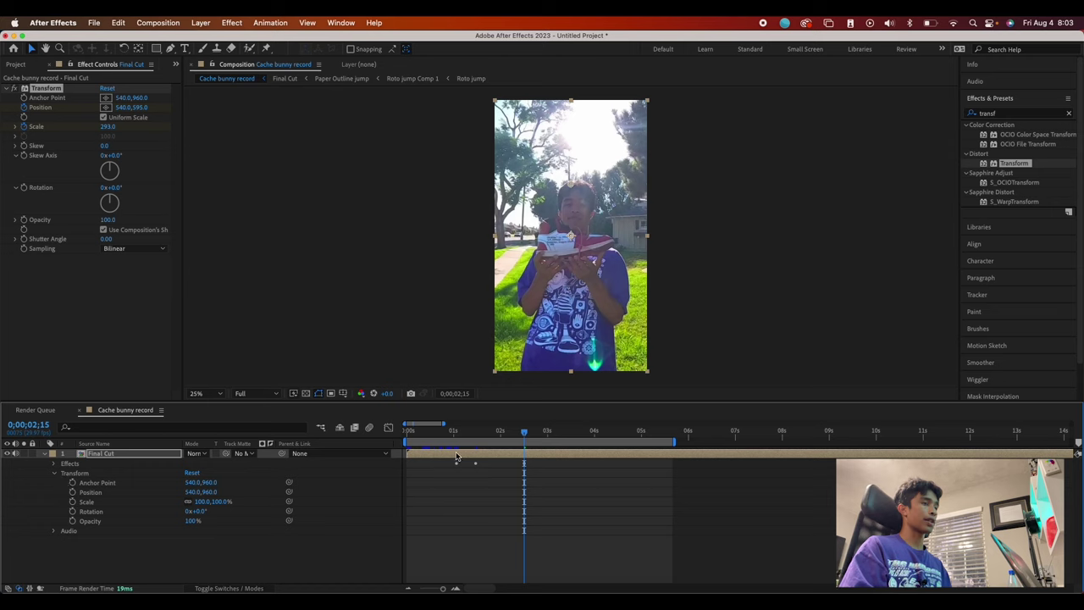
click(60, 473)
scroll(61, 475, down, 1)
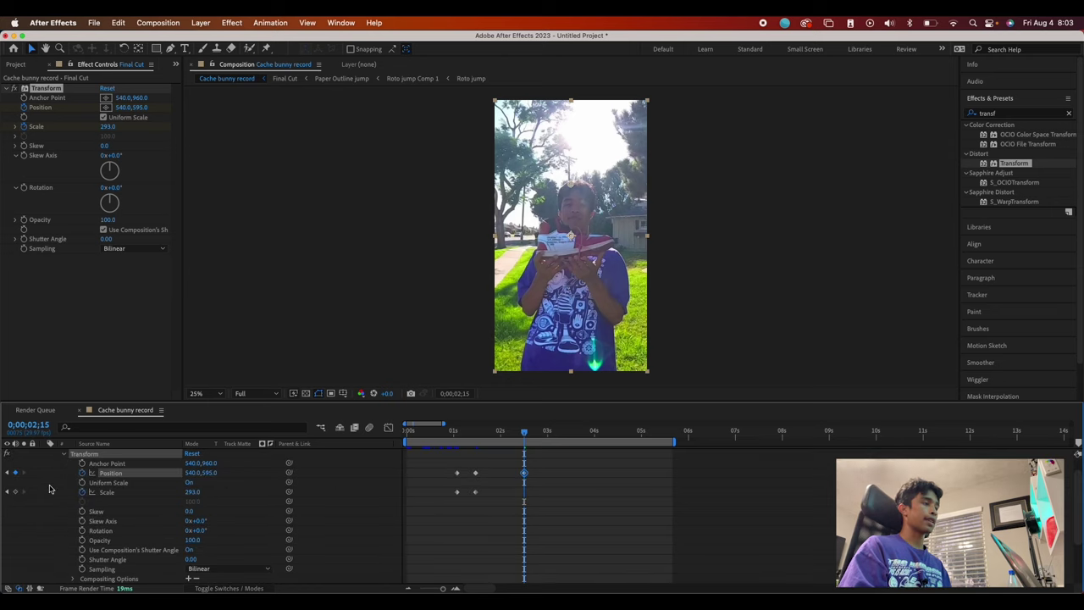
click(16, 492)
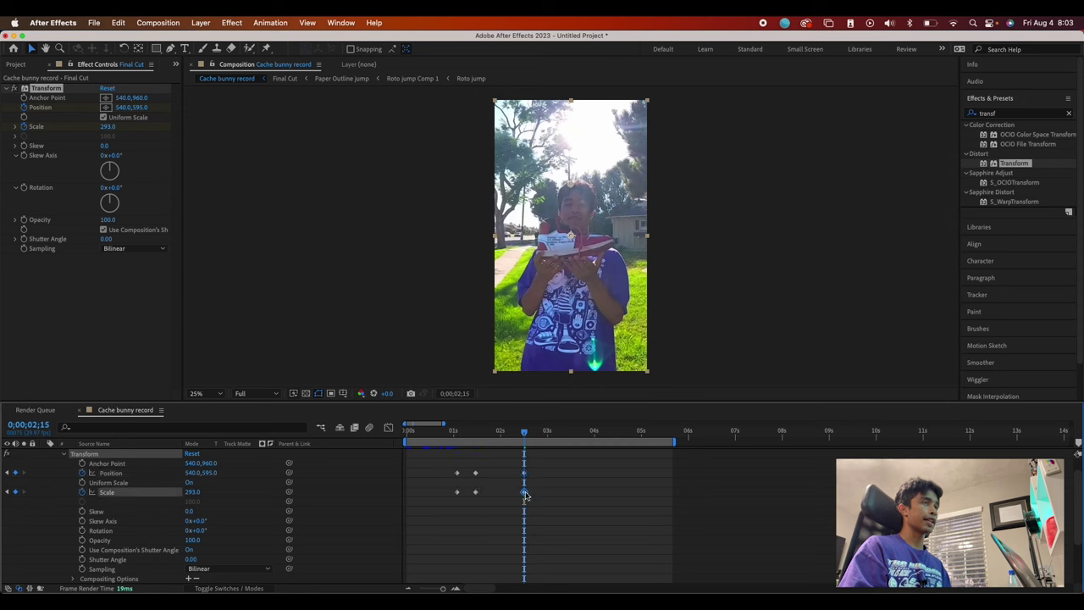
- Set the Transform effect's scale to 100 at 0;00;03;06
click(558, 435)
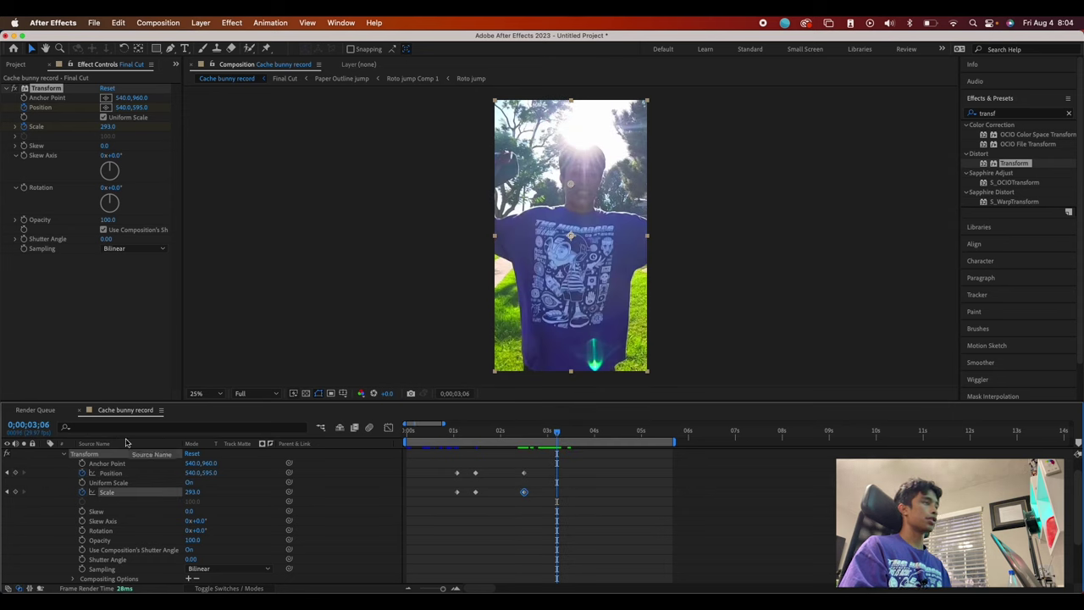
click(194, 491)
text(100)
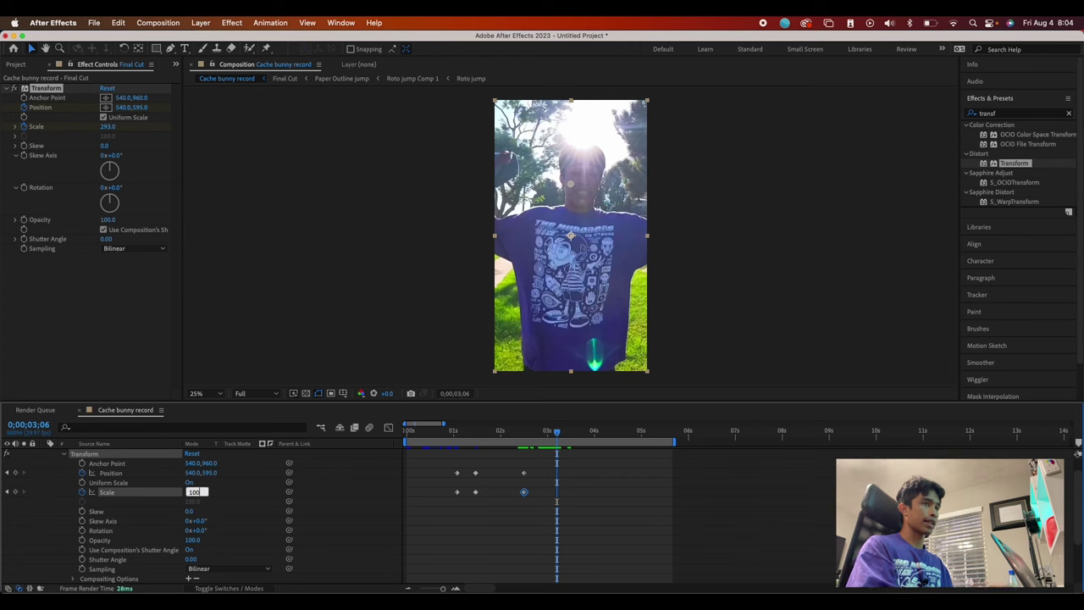
key(Return)
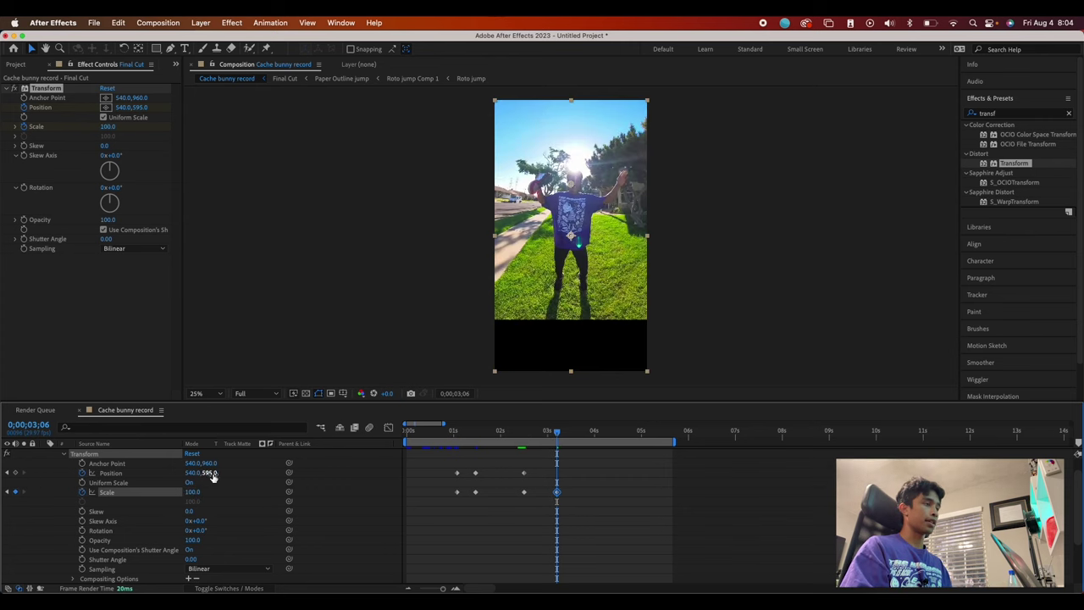
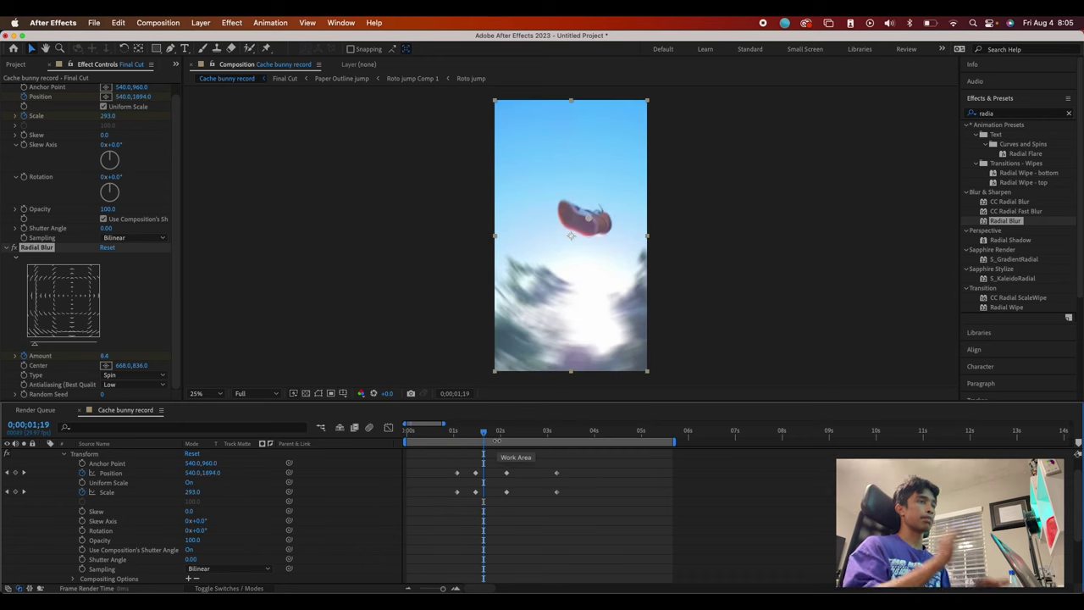
- Preview the radial-blurred toss, apply the S_Shake effect to the Final Cut layer and set its amplitude to 0
key(space)
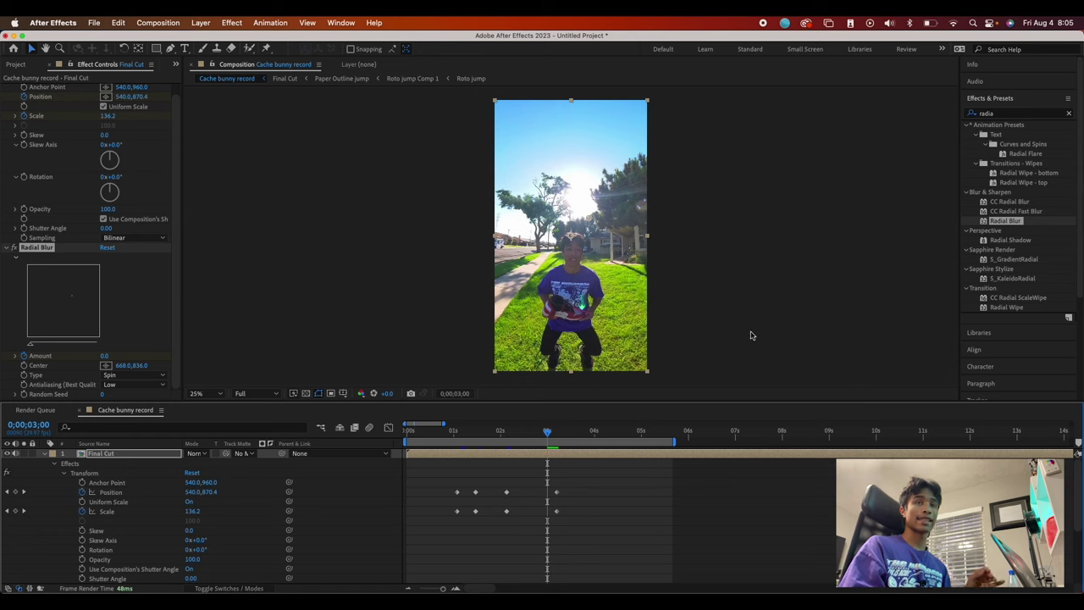
click(1007, 113)
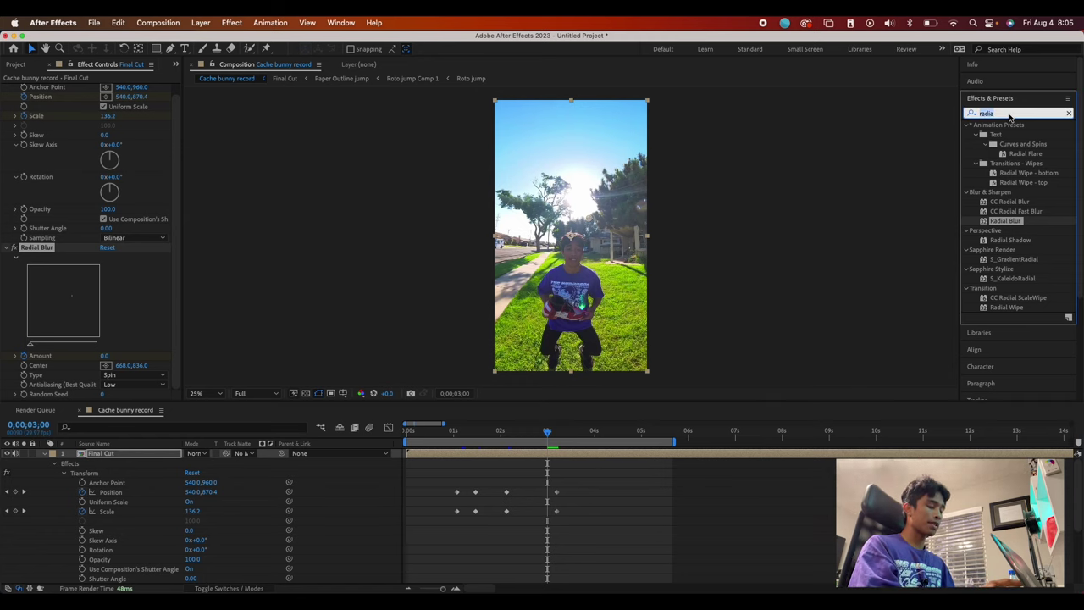
text(shake)
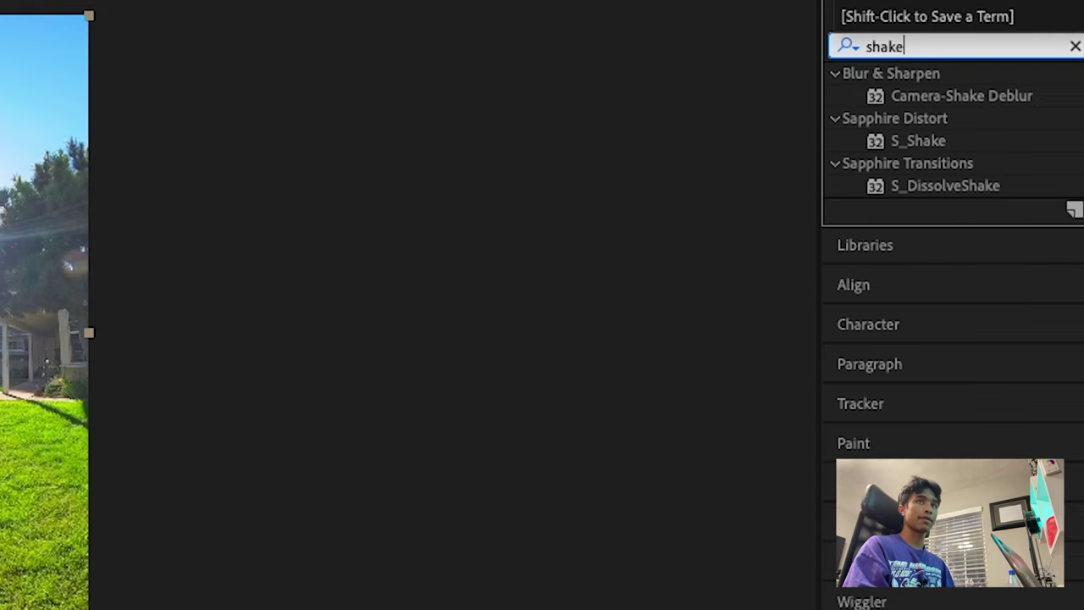
drag(924, 138, 639, 285)
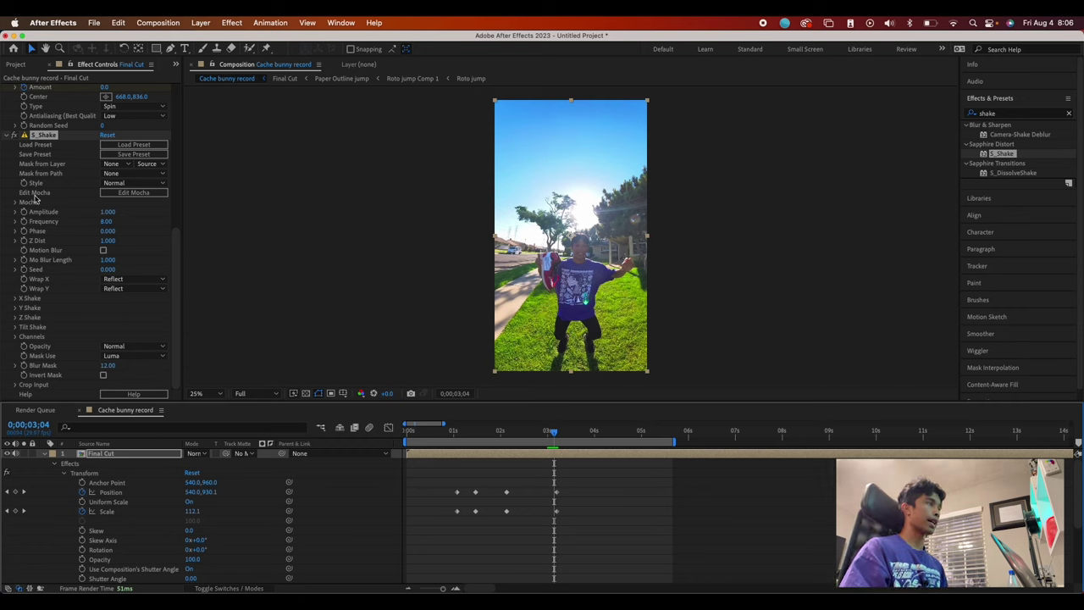
click(107, 212)
text(0)
key(Return)
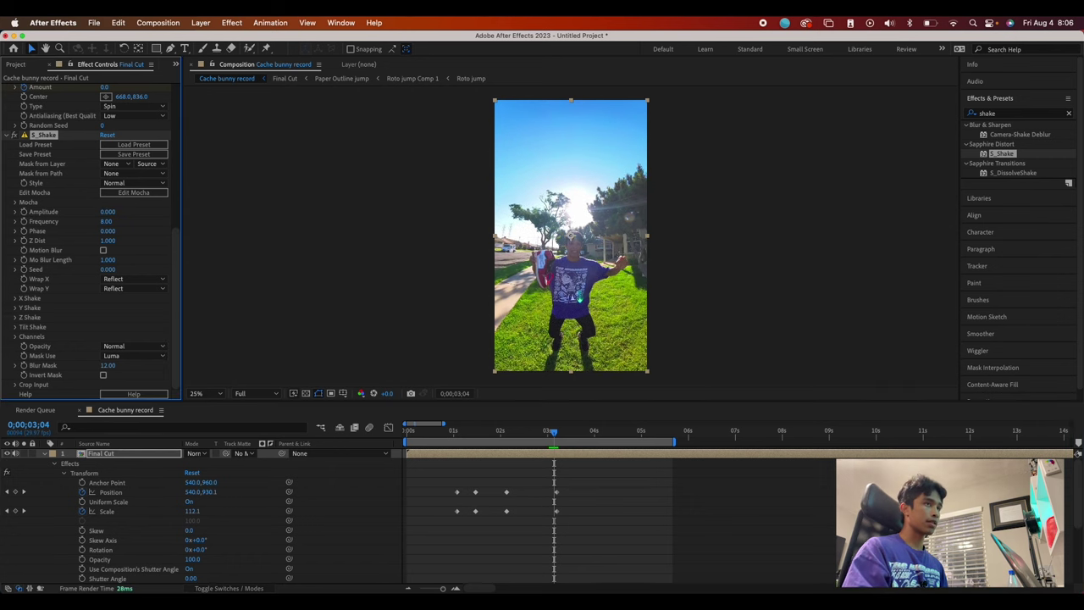
- Reveal the S_Shake properties on the Final Cut layer and start keyframing Amplitude at 0;00;03;04
key(equal)
key(equal)
key(equal)
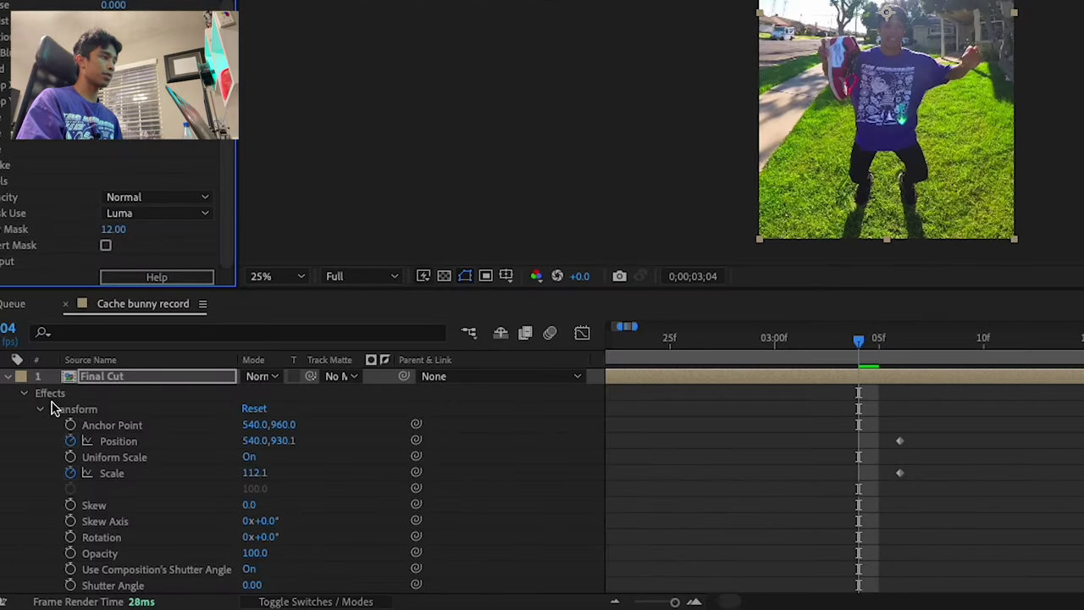
click(40, 408)
click(39, 438)
scroll(38, 443, down, 2)
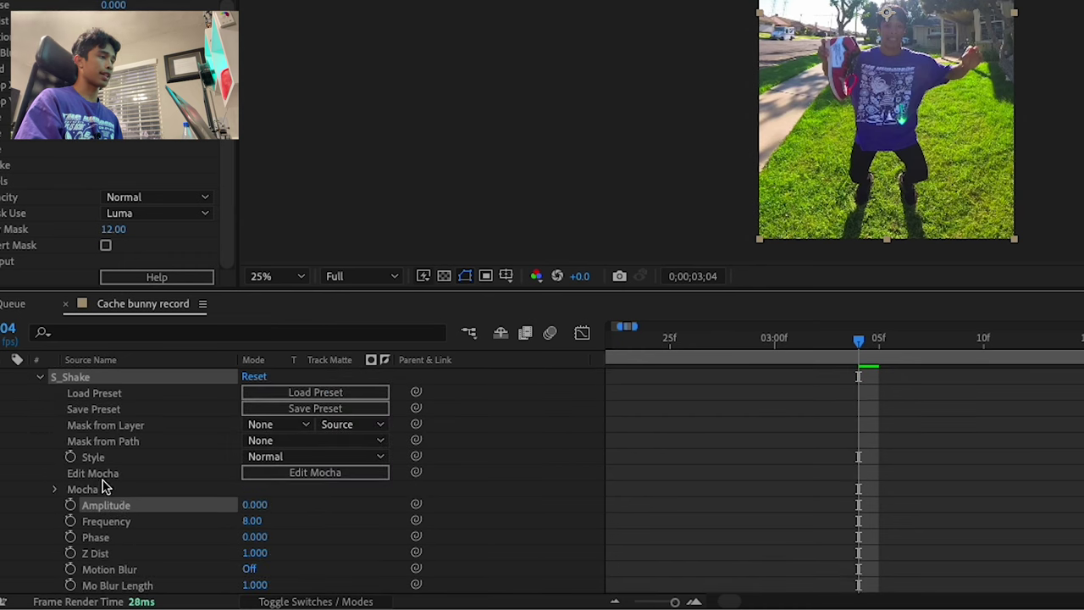
mouse_move(852, 340)
mouse_down()
mouse_move(839, 342)
mouse_move(858, 342)
mouse_up()
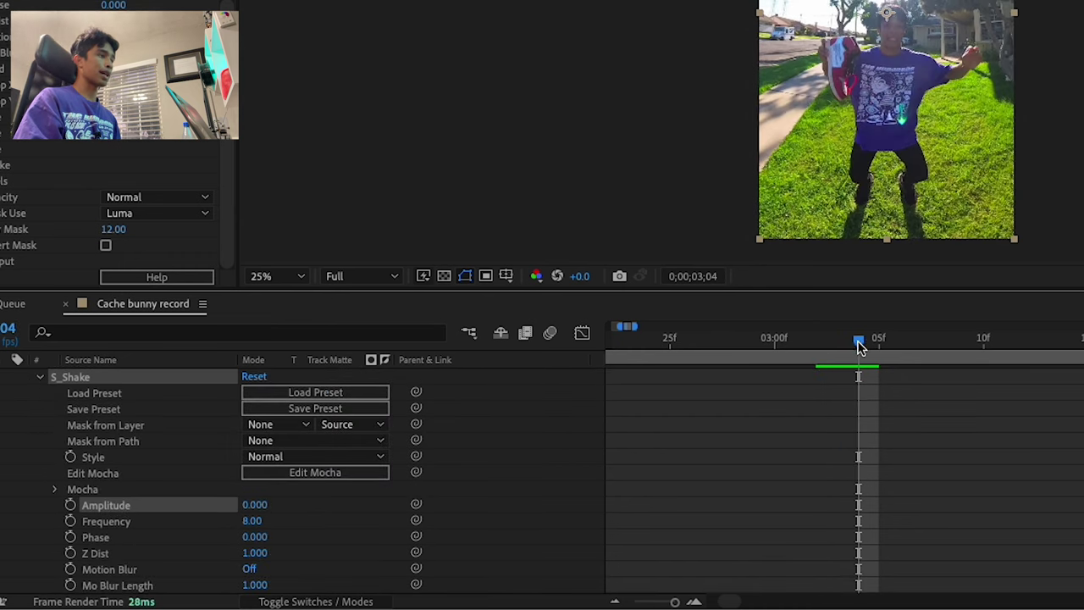
click(70, 505)
- Set S_Shake's amplitude to 1.4 at 0;00;03;08 and move the current time to 0;00;03;13
drag(865, 334, 951, 341)
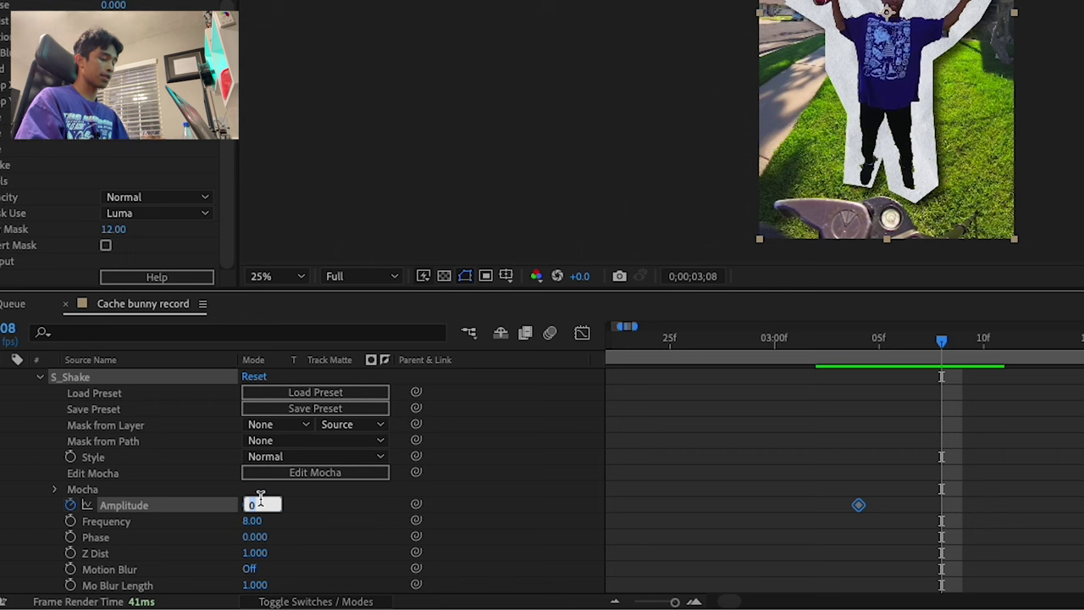
text(1.4)
key(Return)
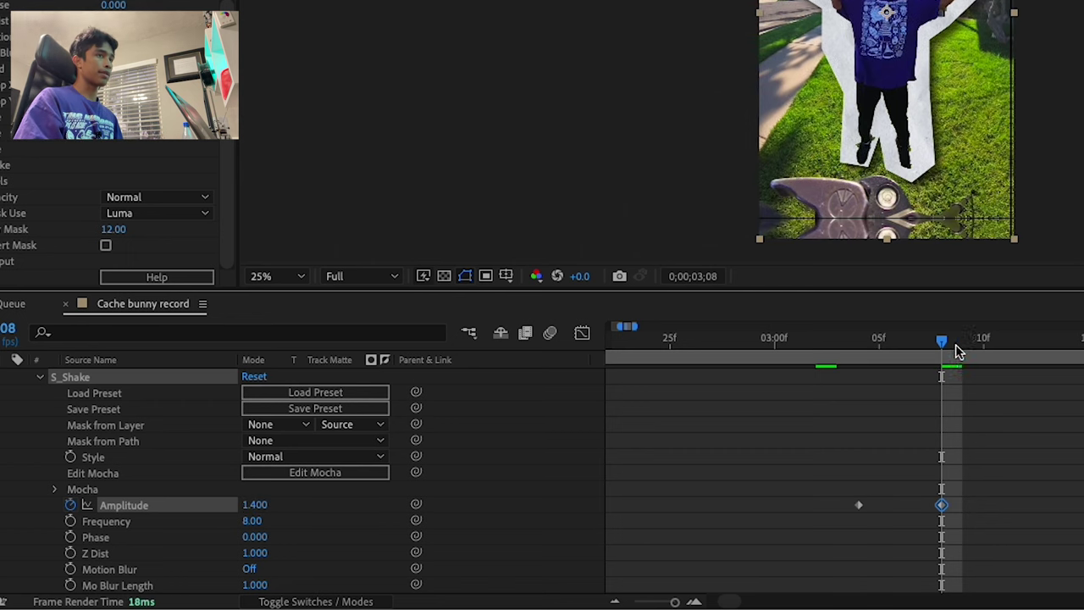
drag(946, 344, 1047, 342)
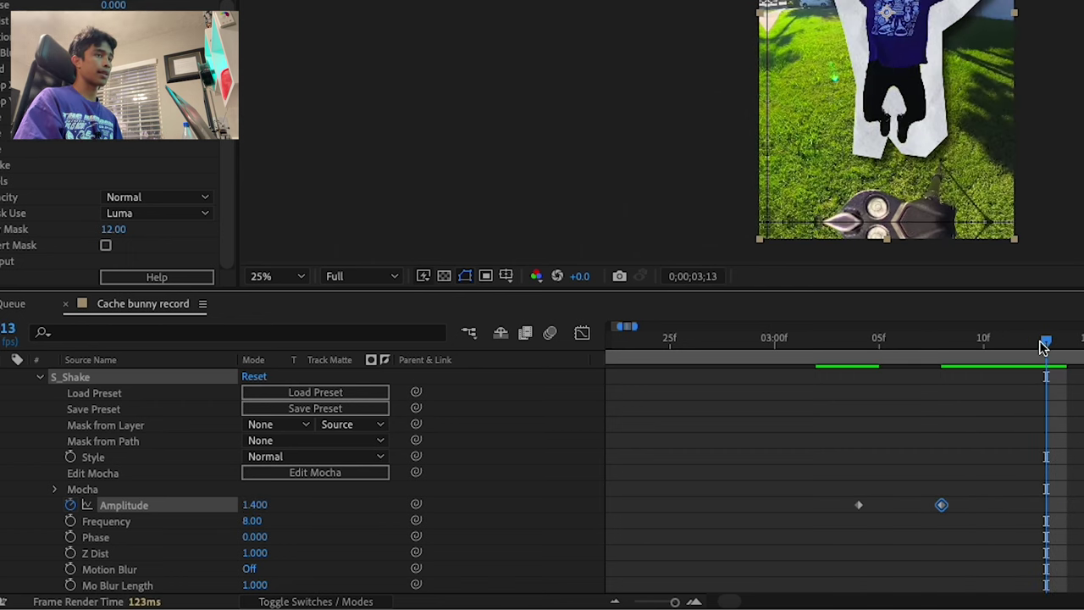
- Set S_Shake's amplitude to 0 at 0;00;03;13 and turn on its Motion Blur
click(256, 505)
text(0)
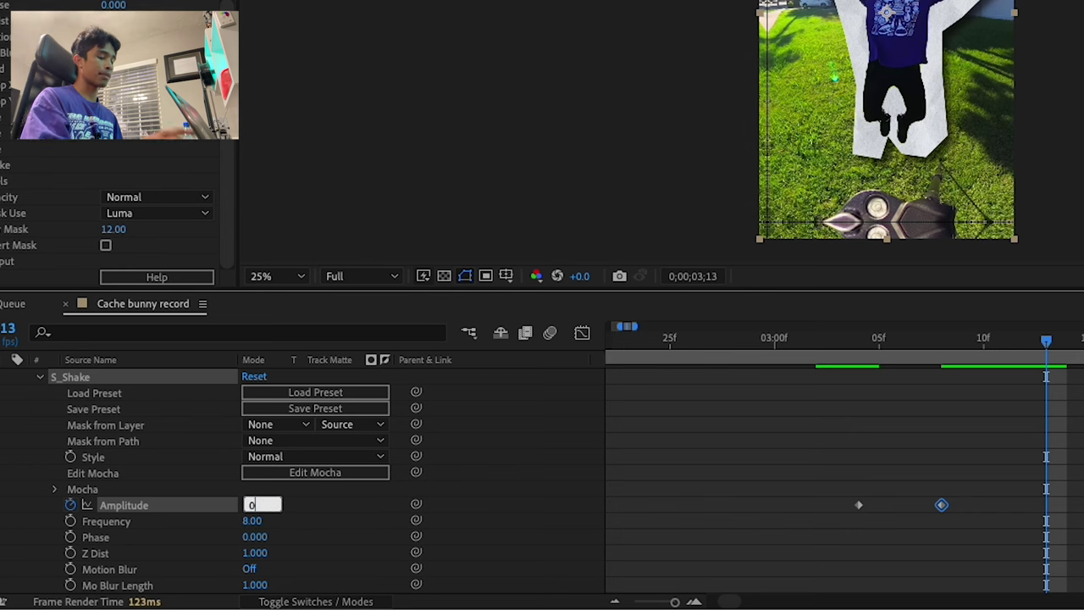
key(Return)
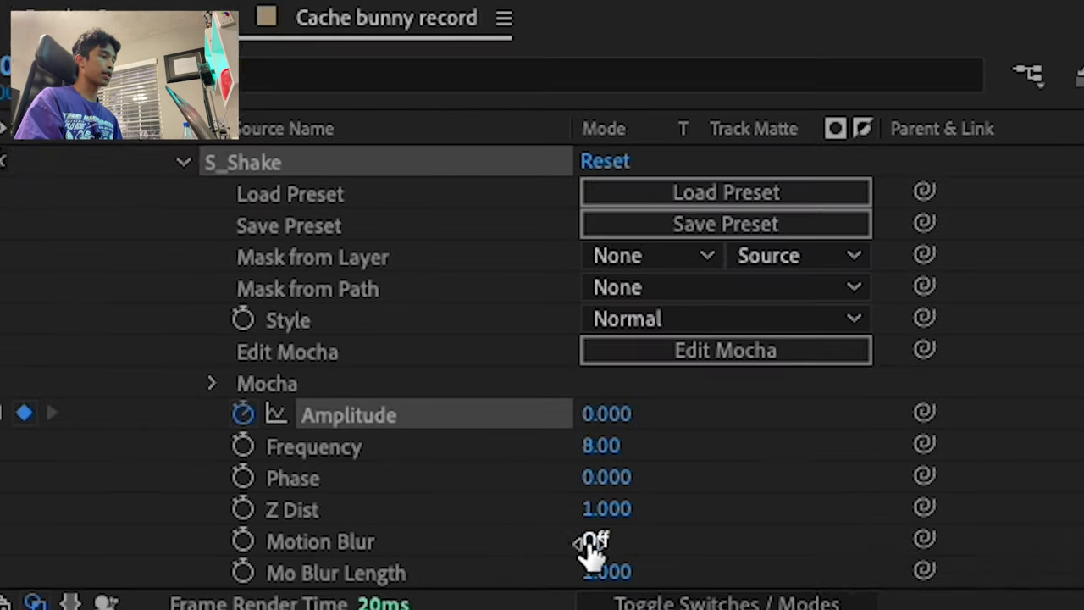
click(248, 569)
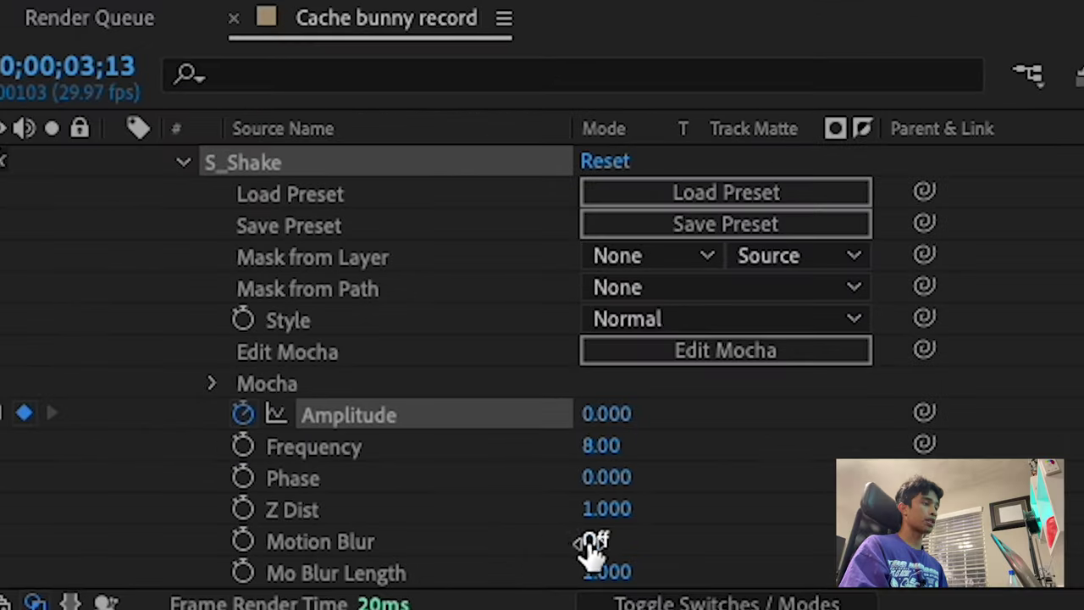
- Preview the motion-blurred shake from about 0;00;03;03
drag(666, 433, 541, 432)
key(space)
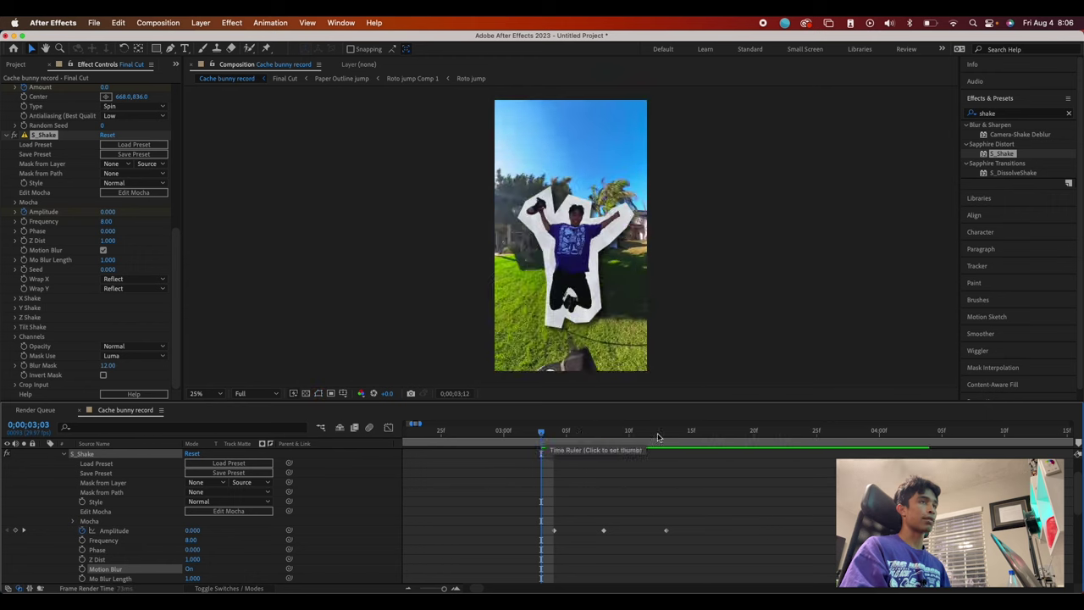
drag(794, 436, 544, 441)
key(space)
key(space)
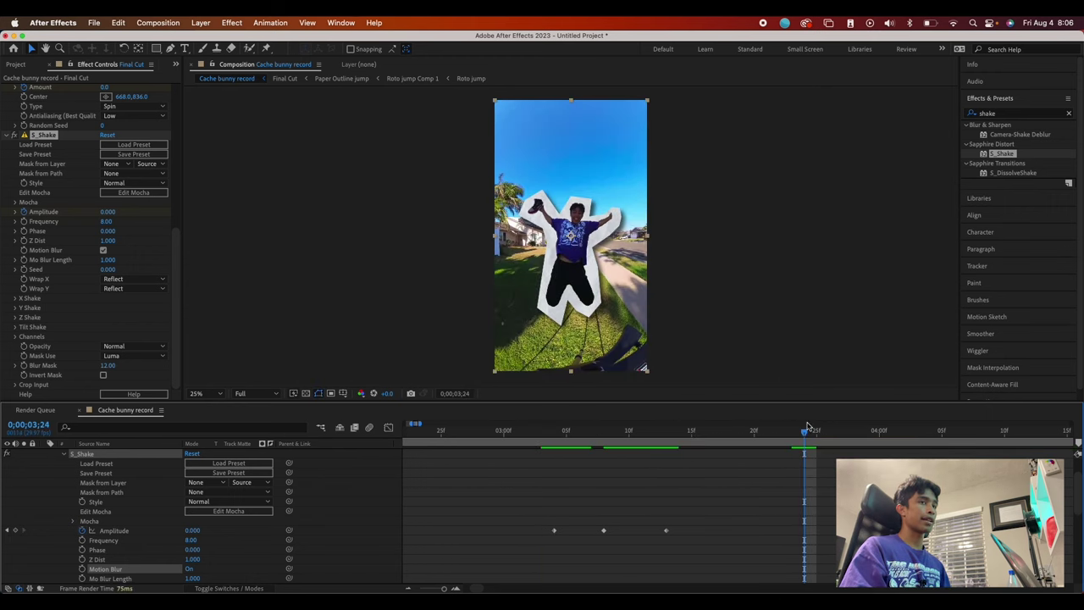
- Move the first two Amplitude keyframes earlier, to about 0;00;03;02 and 0;00;03;07, and preview the shake
drag(804, 430, 541, 435)
drag(553, 530, 516, 530)
click(460, 436)
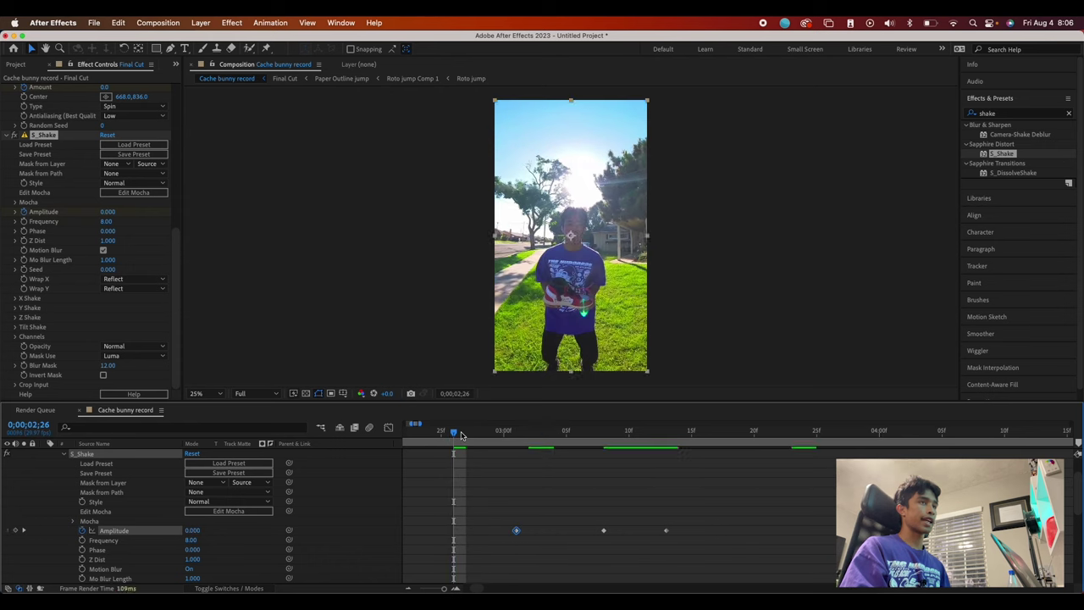
key(space)
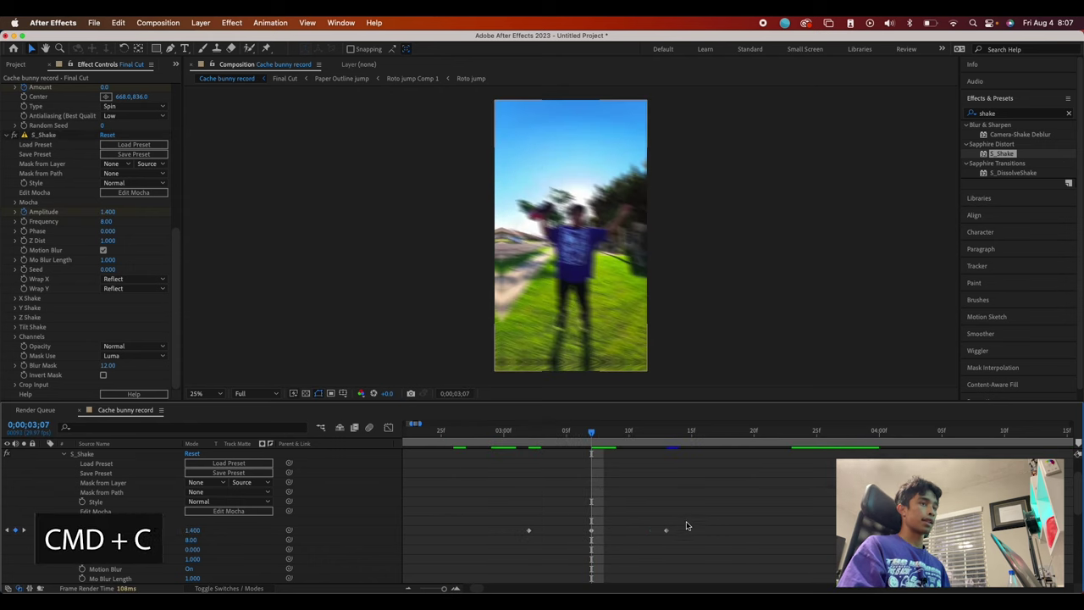
- Copy the three S_Shake Amplitude keyframes and paste them at 0;00;04;10
drag(689, 517, 508, 549)
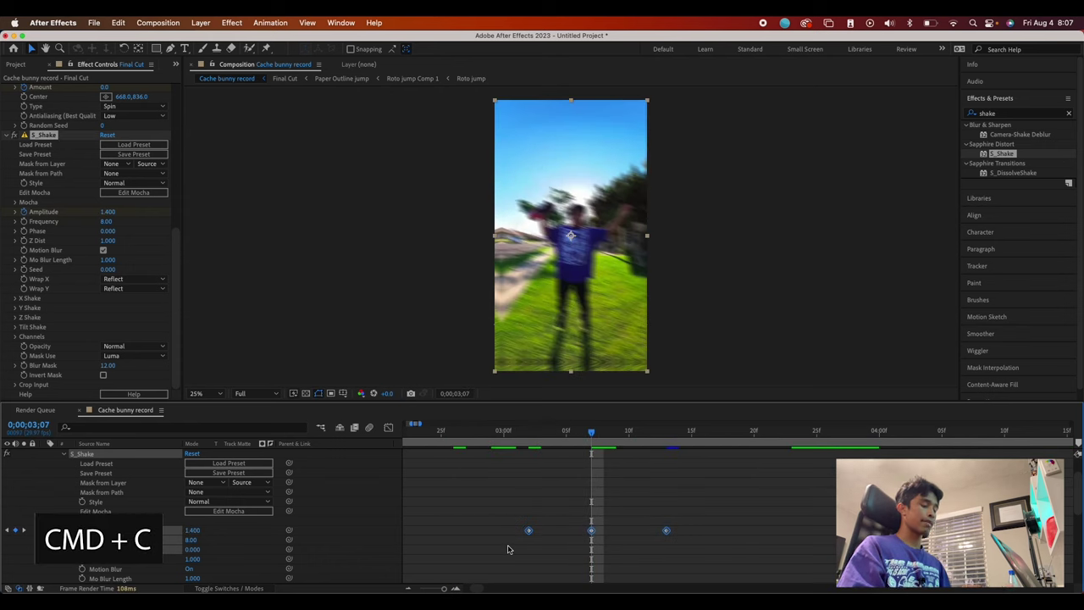
key(minus)
key(minus)
key(minus)
drag(583, 434, 622, 437)
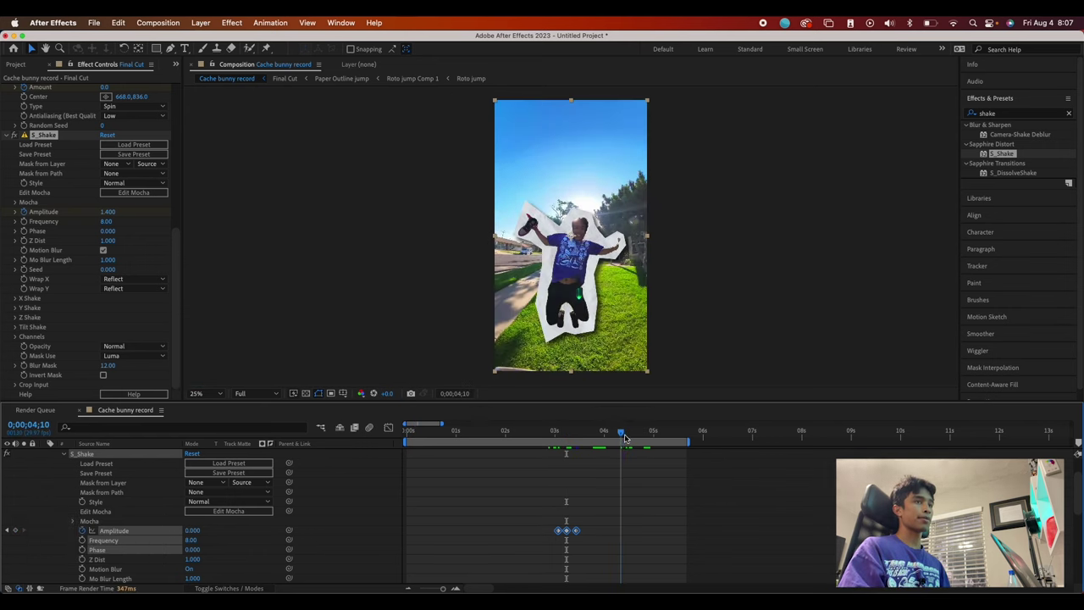
key(super+v)
scroll(624, 433, up, 5)
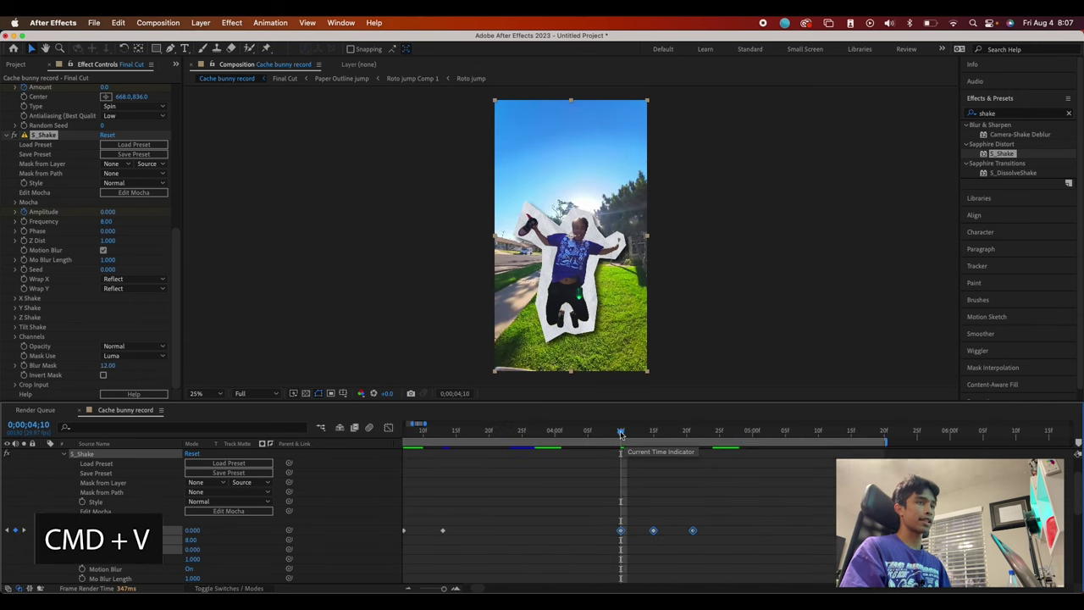
- Check the second shake against the footage and shift its three Amplitude keyframes two frames earlier, starting at 0;00;04;08
drag(621, 434, 666, 434)
click(612, 533)
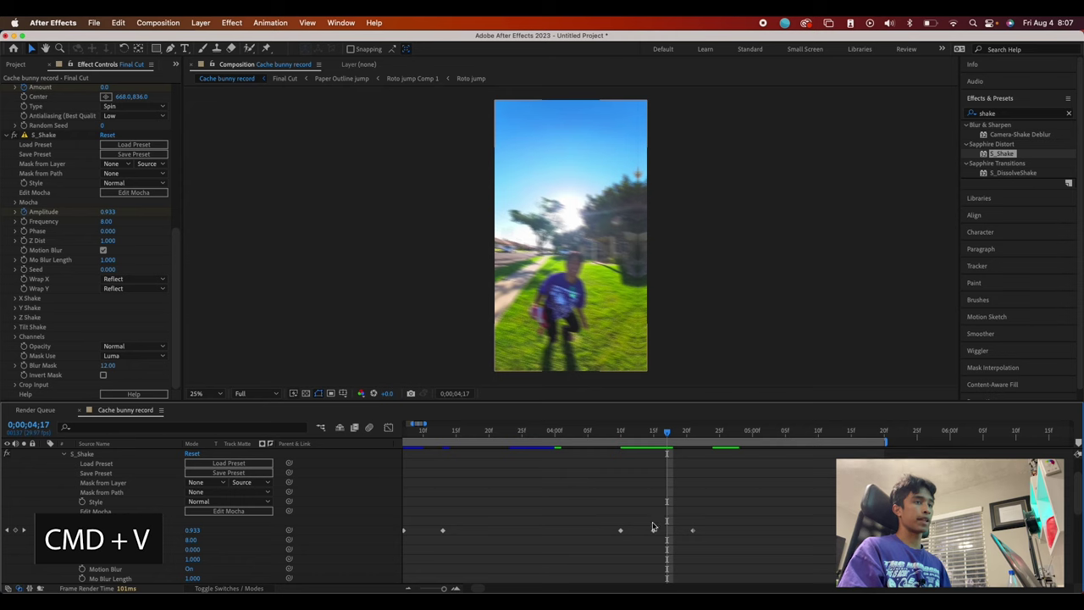
drag(601, 521, 680, 532)
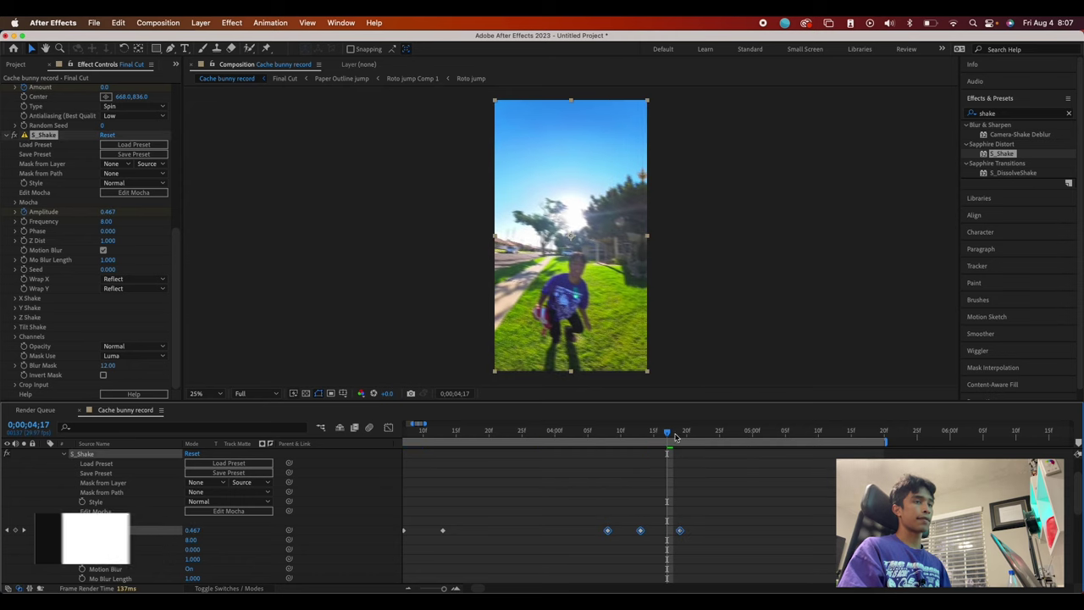
drag(674, 436, 595, 436)
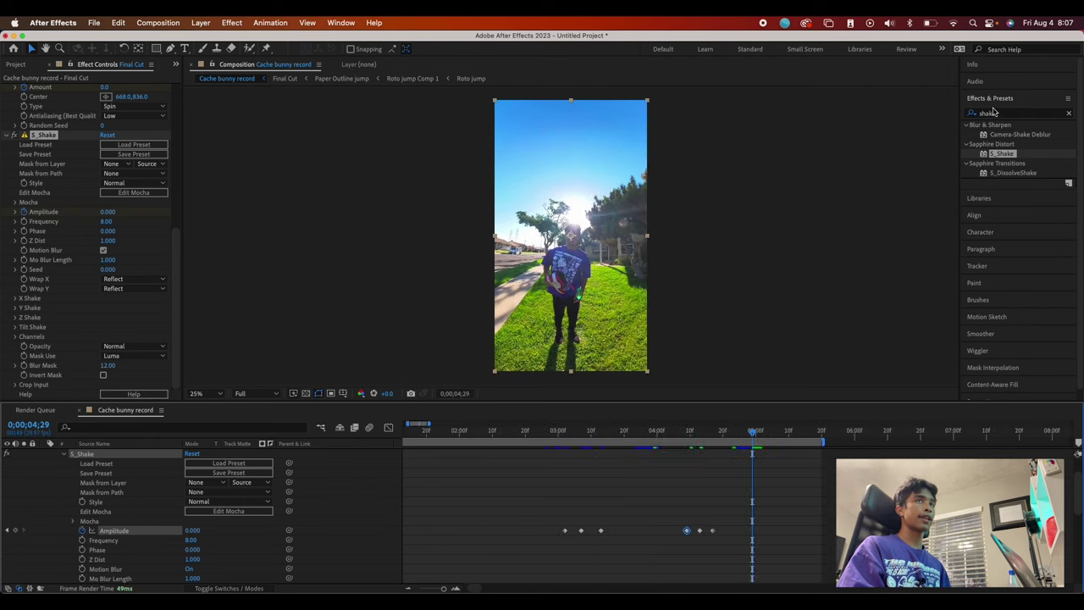
- Find the Lumetri Color effect, apply it to the Final Cut layer and expand its Basic Correction settings
click(992, 116)
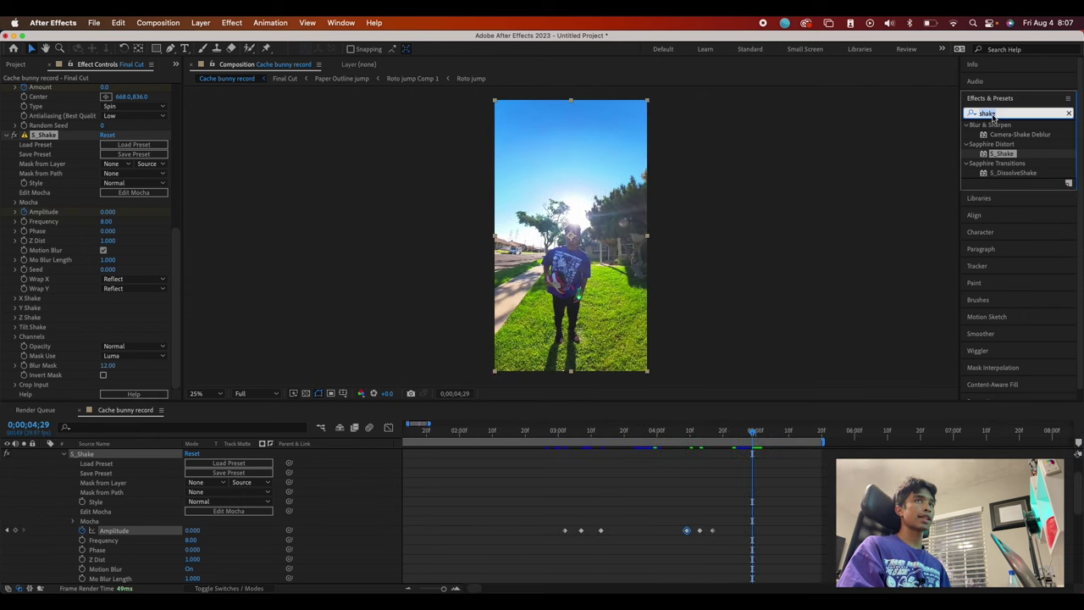
text(lumeti)
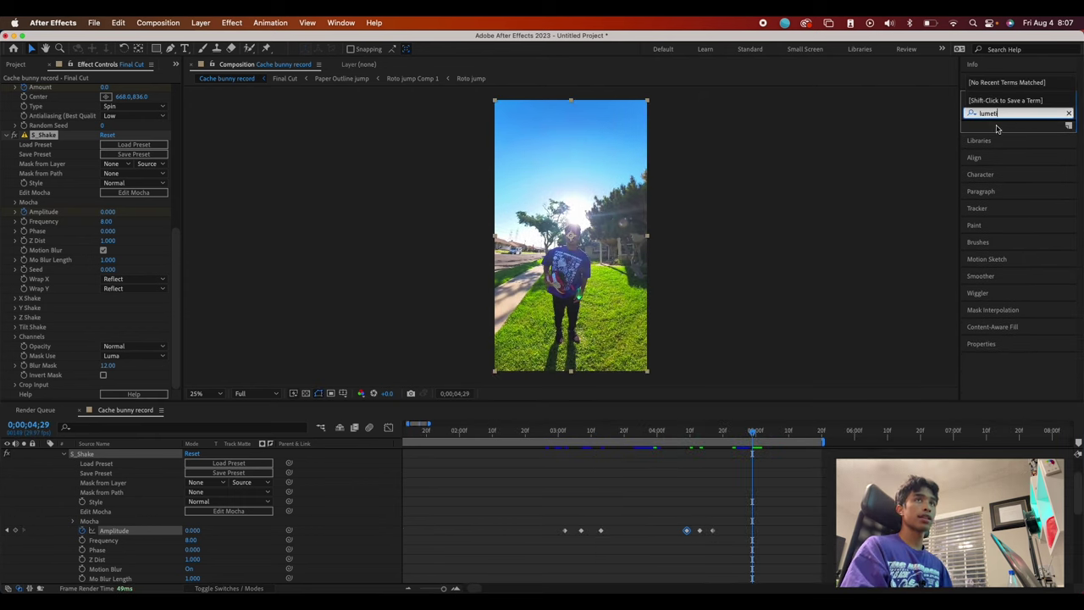
click(1016, 133)
drag(253, 385, 58, 337)
click(15, 347)
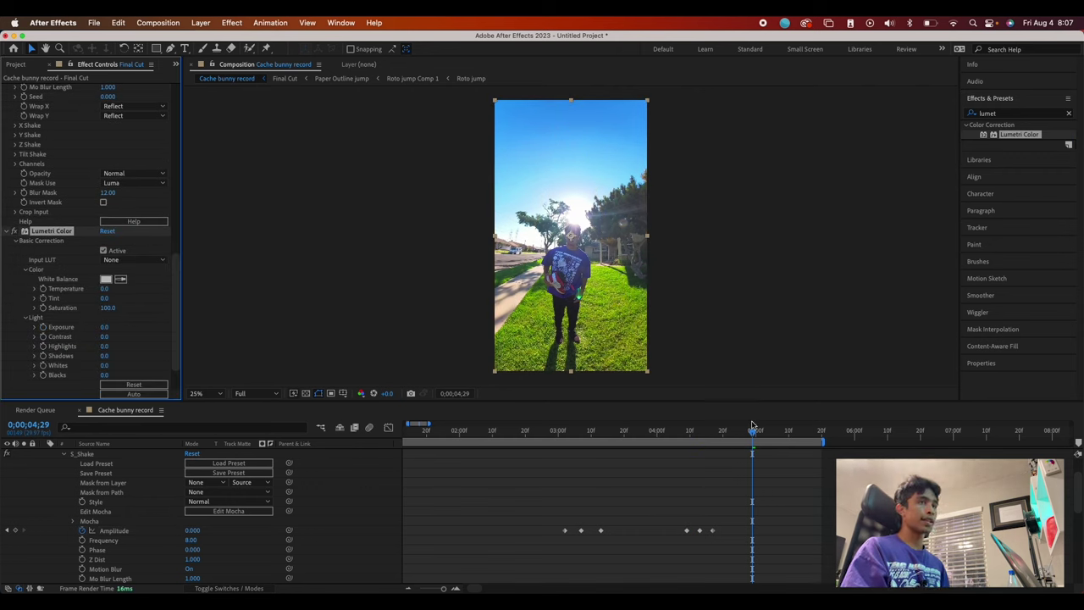
- Reveal Lumetri Color's Light properties on the Final Cut layer and start keyframing Exposure at 0;00;04;10
drag(753, 427, 689, 434)
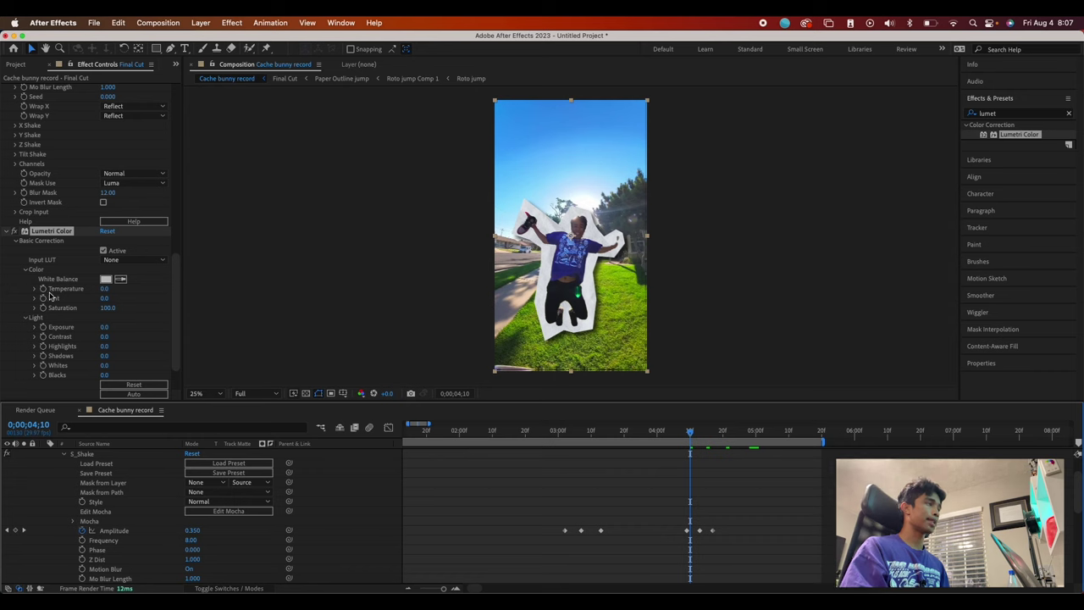
scroll(72, 508, down, 5)
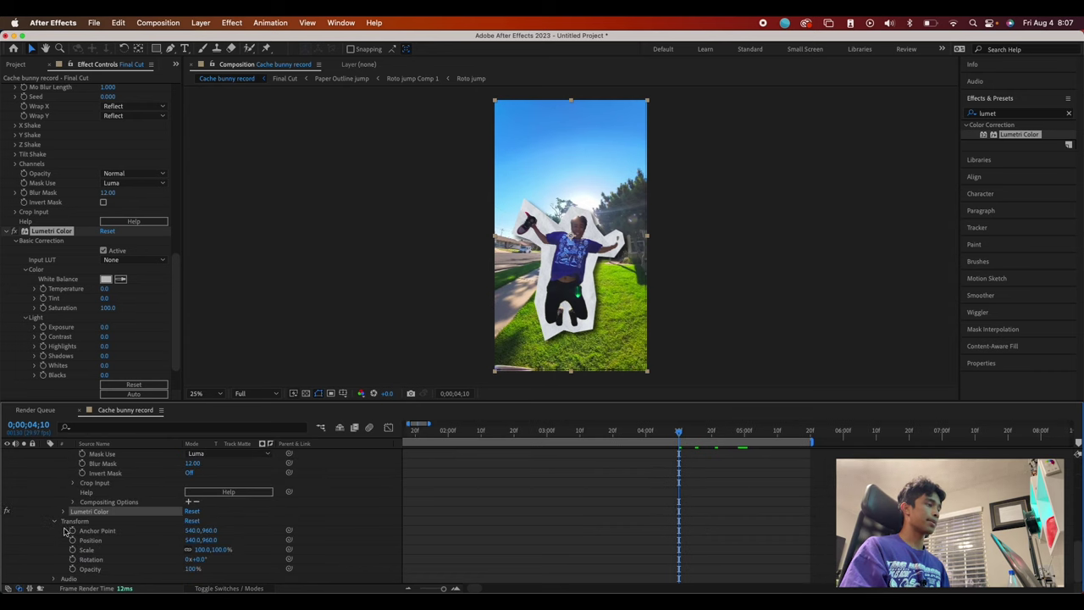
click(63, 513)
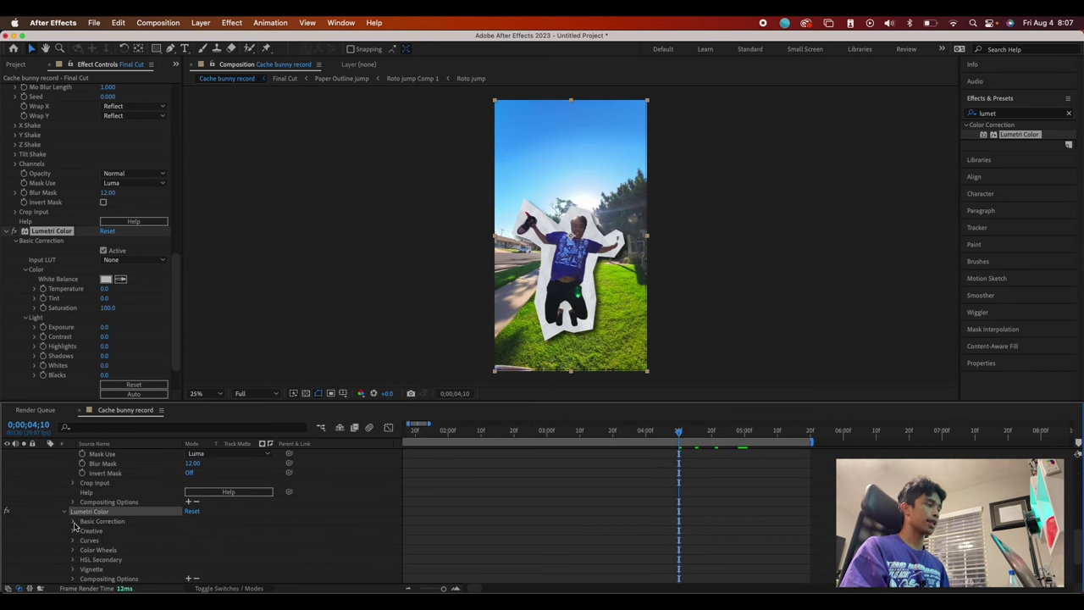
click(72, 521)
click(83, 560)
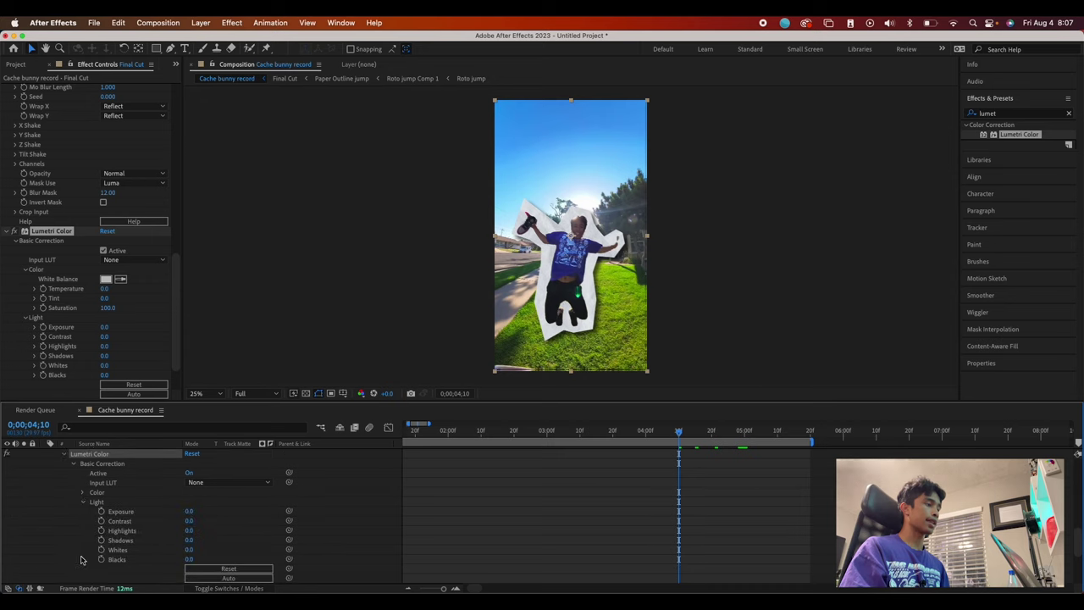
- Set Lumetri Color's exposure to about 2.4 at 0;00;04;13
click(688, 434)
scroll(698, 501, down, 5)
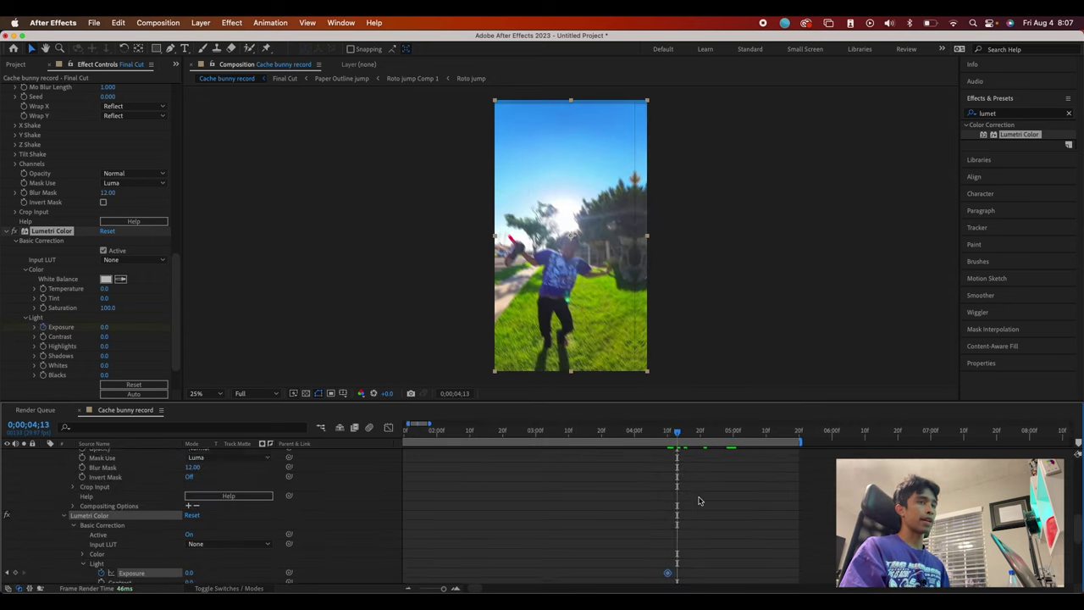
scroll(699, 501, up, 5)
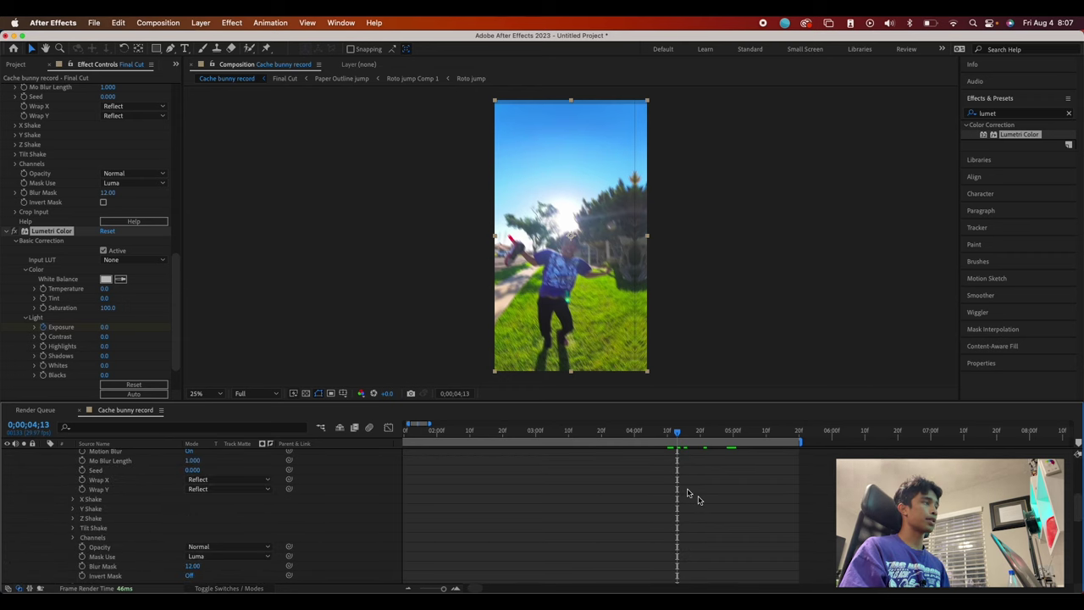
drag(104, 327, 120, 326)
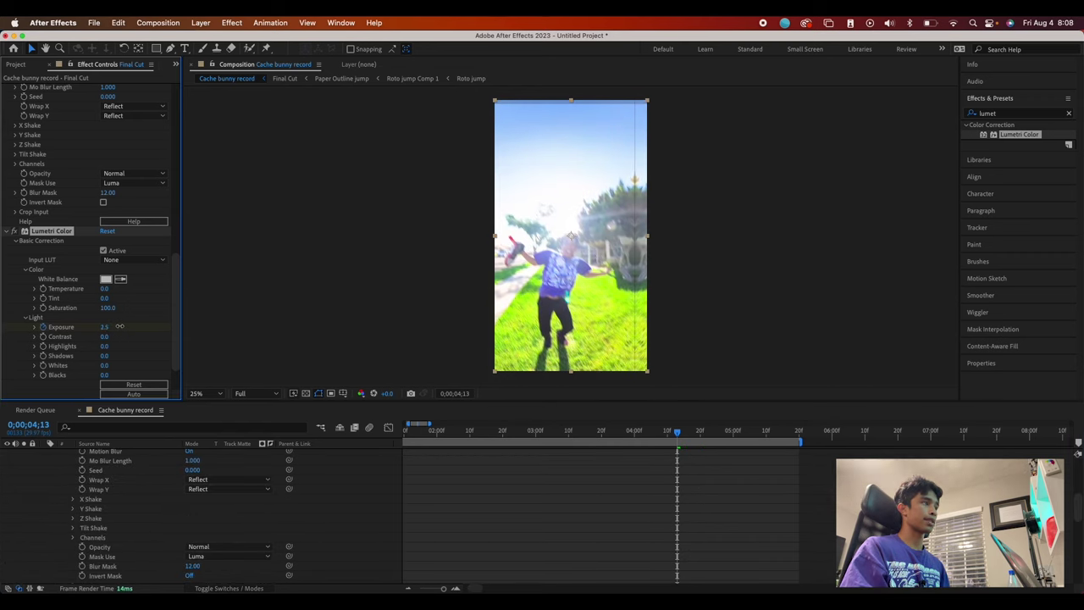
- Set Lumetri Color's exposure back to 0 at 0;00;04;17
click(687, 432)
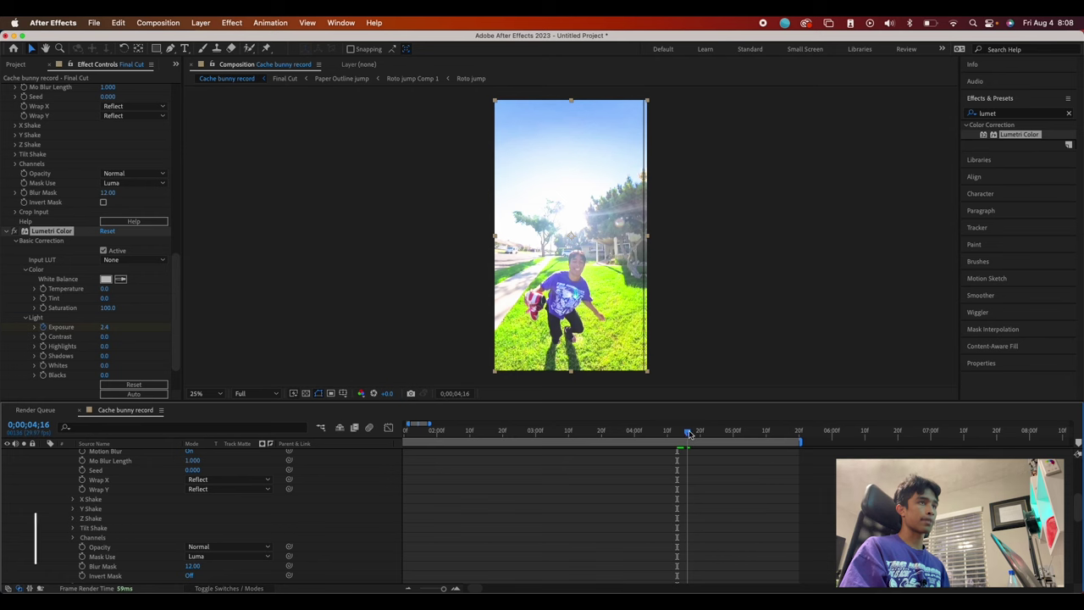
key(cmd+c)
click(690, 434)
click(108, 326)
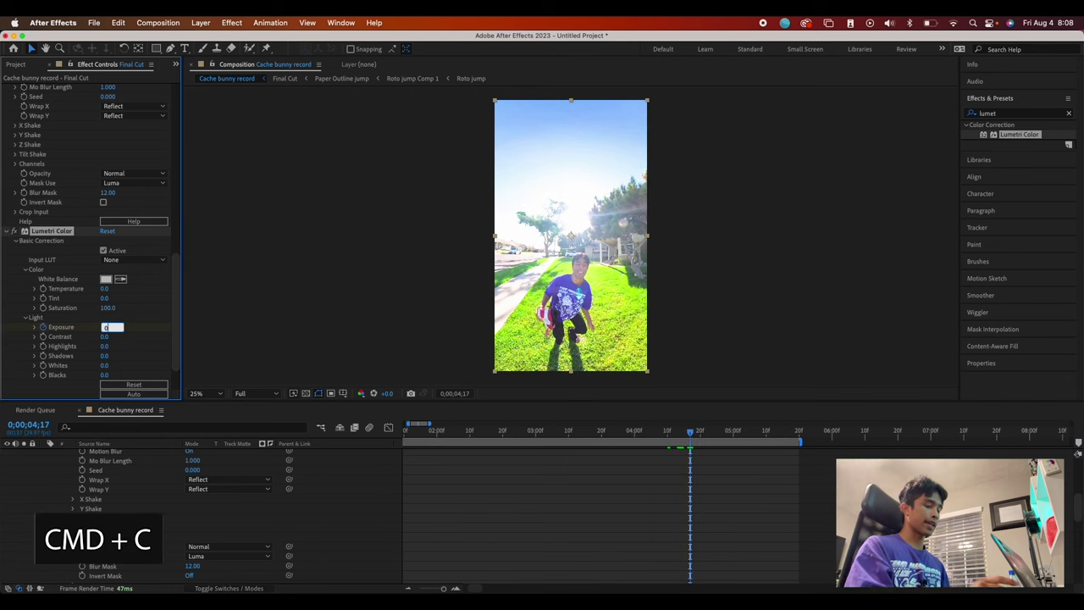
key(Return)
- Copy the three Exposure keyframes, paste them at 0;00;03;05 and preview both flashes
scroll(564, 485, down, 8)
drag(712, 465, 640, 480)
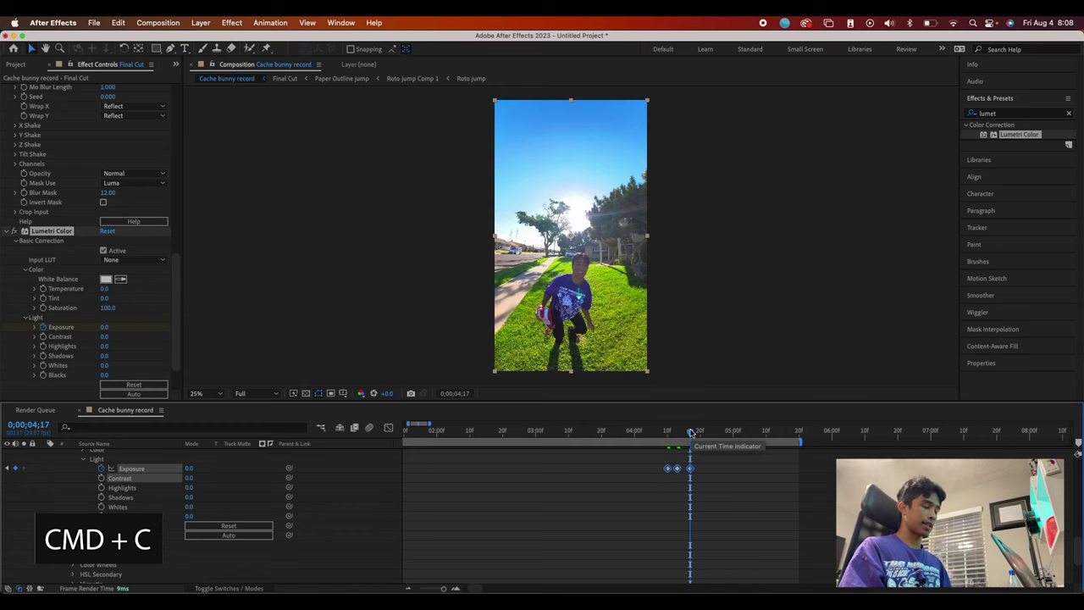
drag(690, 433, 551, 441)
key(super+v)
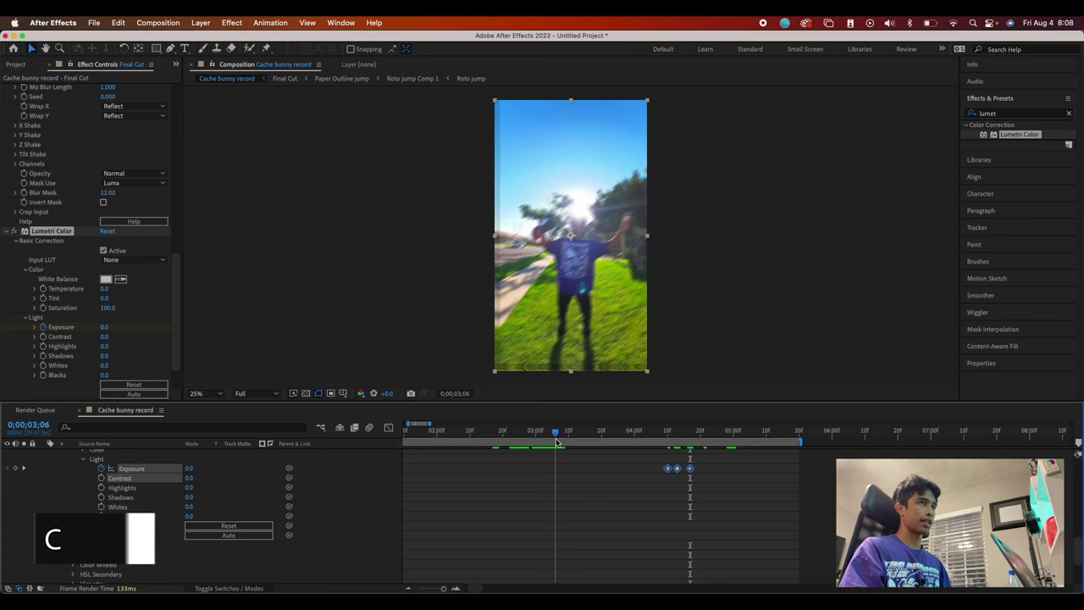
key(space)
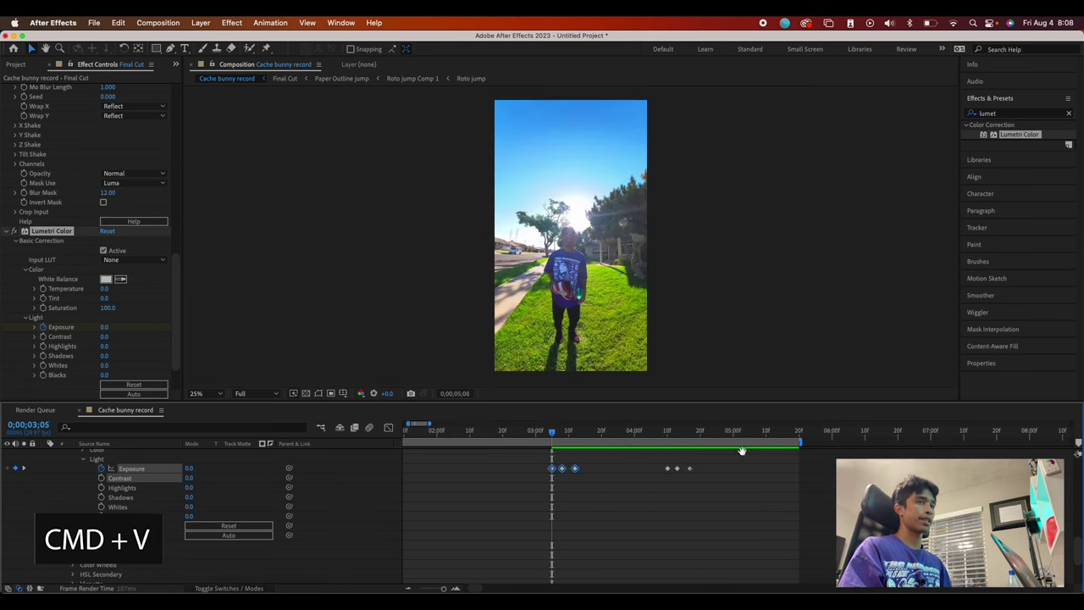
key(space)
- Open the Final Cut composition, go to 0;00;03;15 and select the Paper Outline jump layer
key(minus)
key(minus)
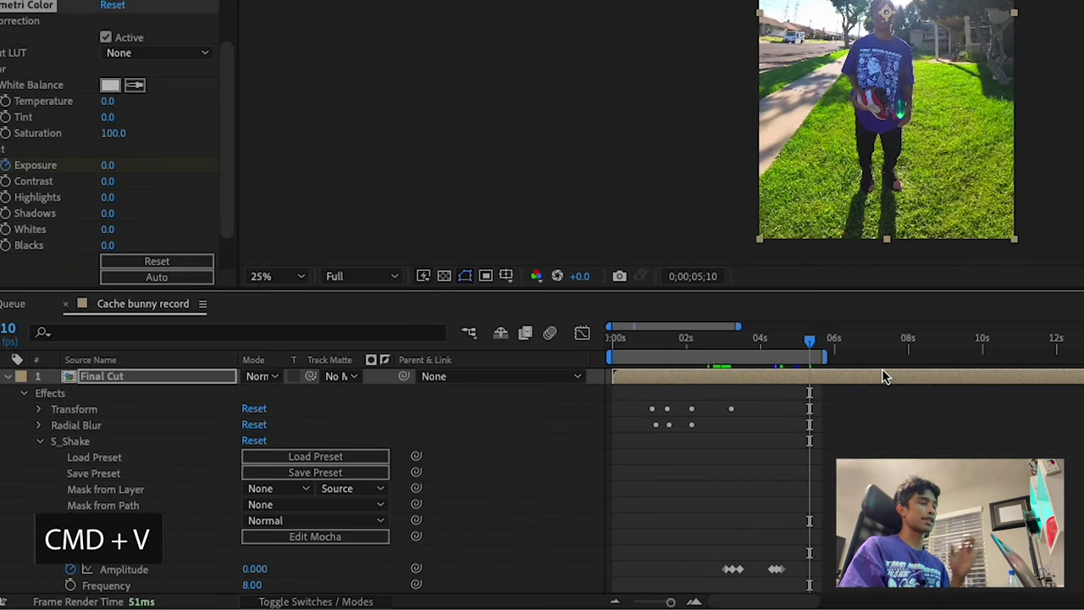
double_click(883, 376)
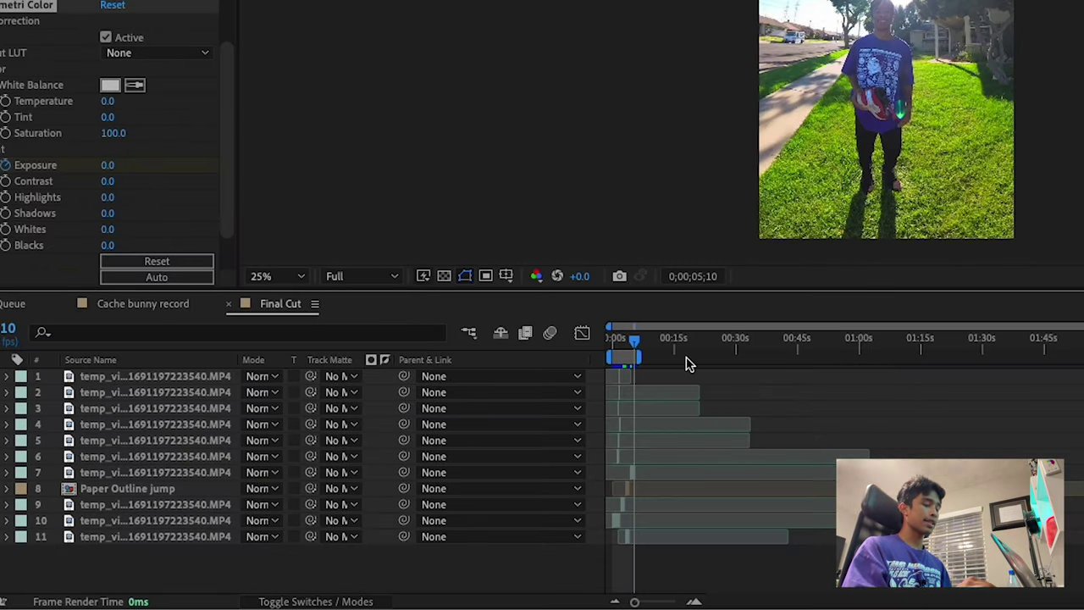
scroll(686, 364, up, 3)
drag(788, 341, 727, 342)
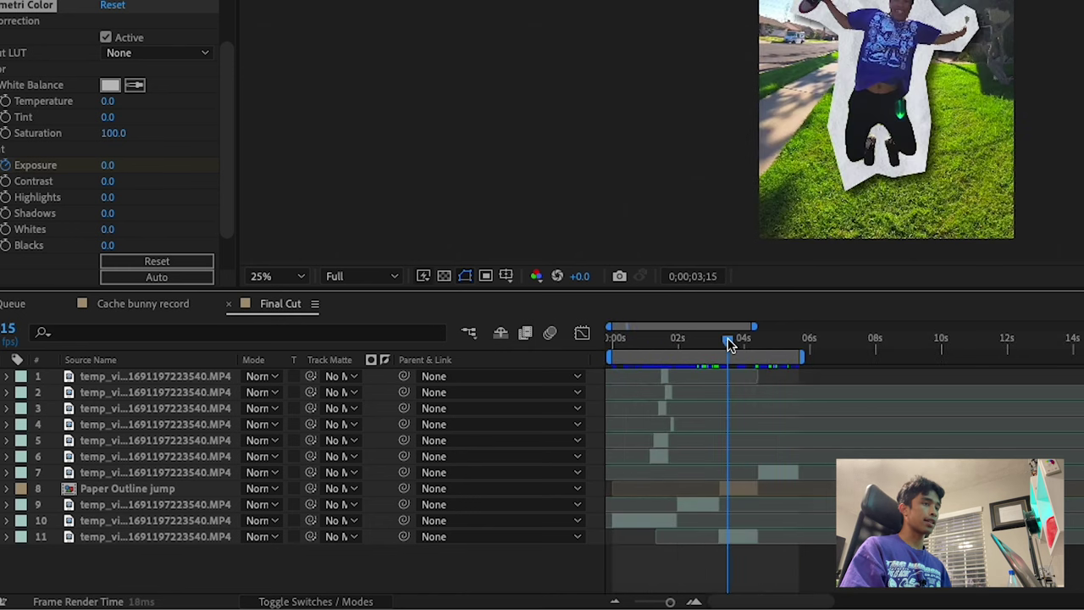
key(equal)
key(equal)
key(equal)
click(872, 488)
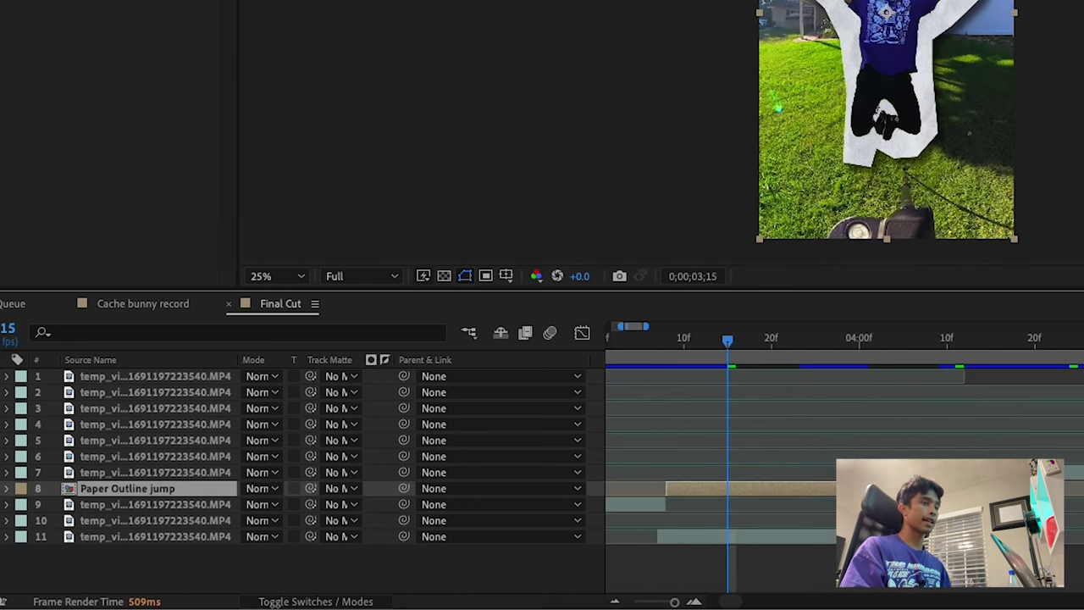
- Preview 24.mp4 in Finder's CreativeFlow Mixed Media Texture Pack folder and add it as the top layer of After Effects' Final Cut composition
click(299, 603)
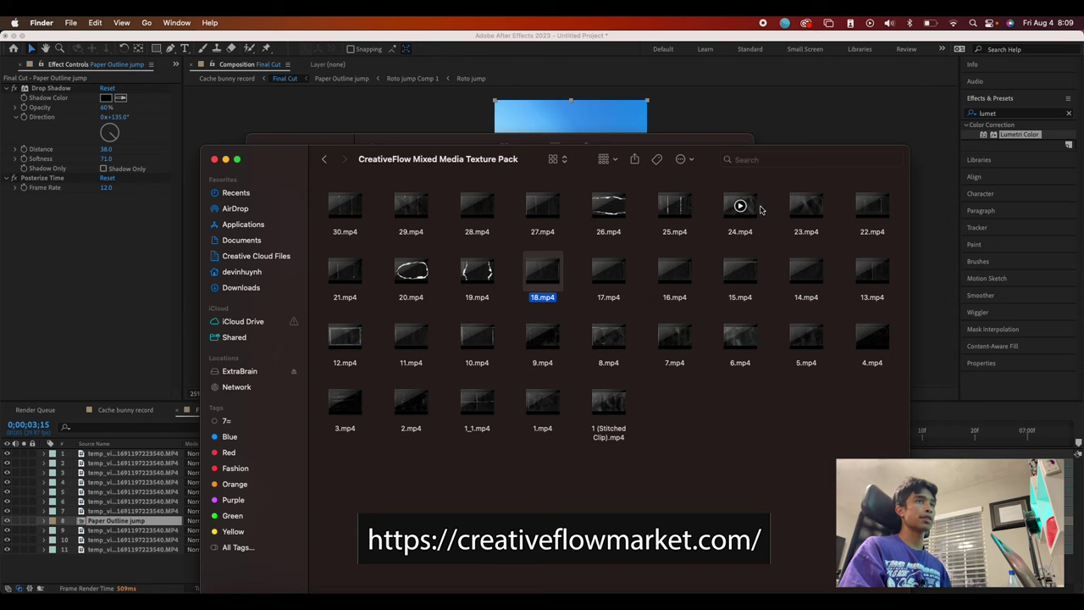
click(739, 209)
key(space)
key(space)
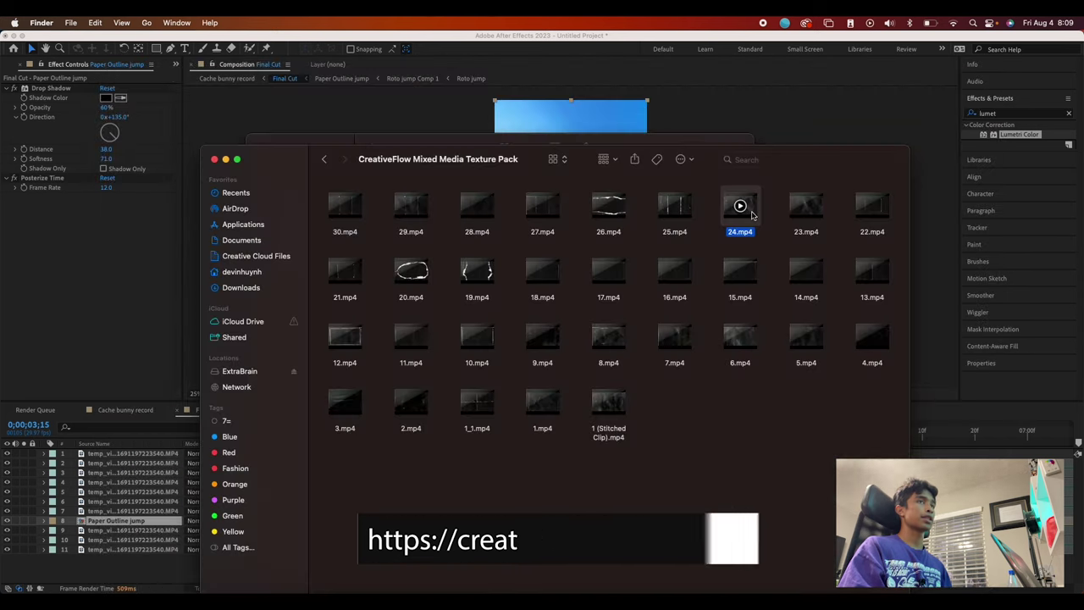
drag(751, 215, 154, 332)
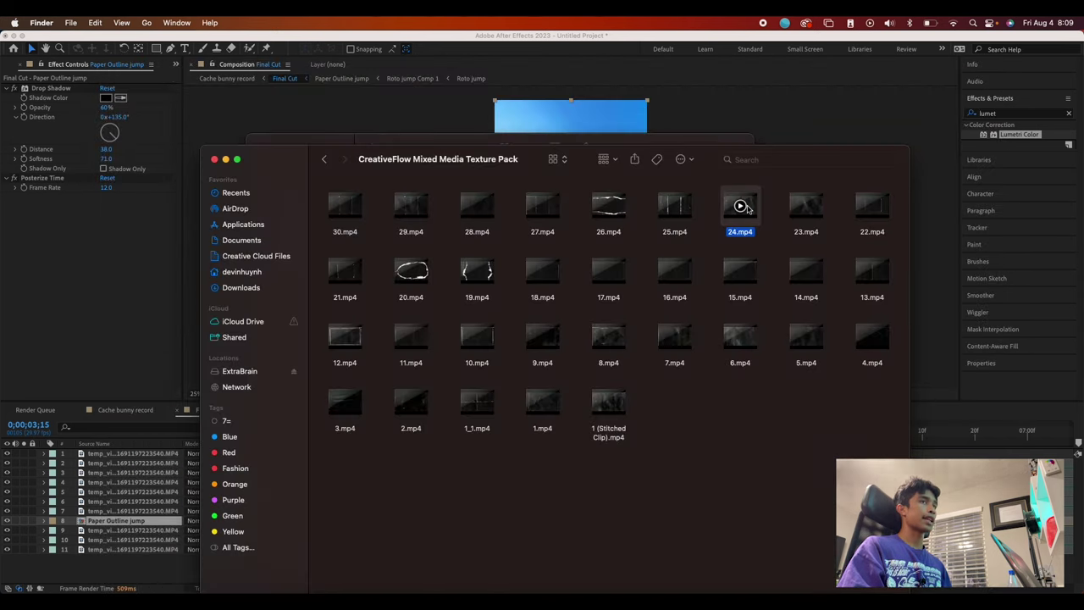
drag(157, 413, 127, 474)
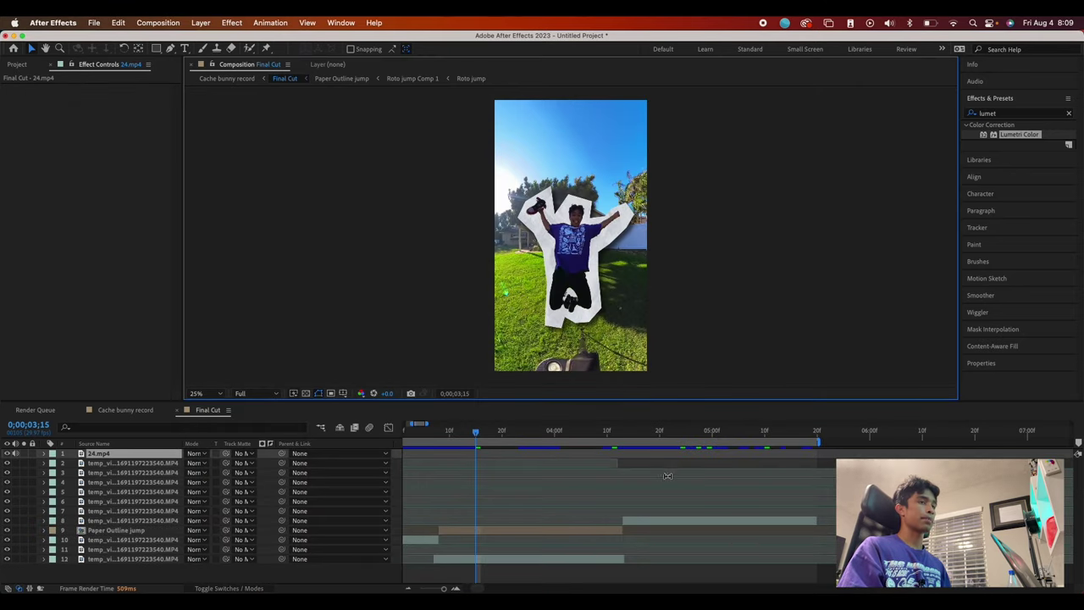
- Shift the 24.mp4 texture layer along the timeline so it covers the Paper Outline jump clip
scroll(664, 474, left, 1)
scroll(644, 477, down, 5)
scroll(478, 493, up, 4)
drag(461, 455, 585, 455)
- Set the 24.mp4 layer's rotation to 90° so the texture fills the vertical frame
click(45, 453)
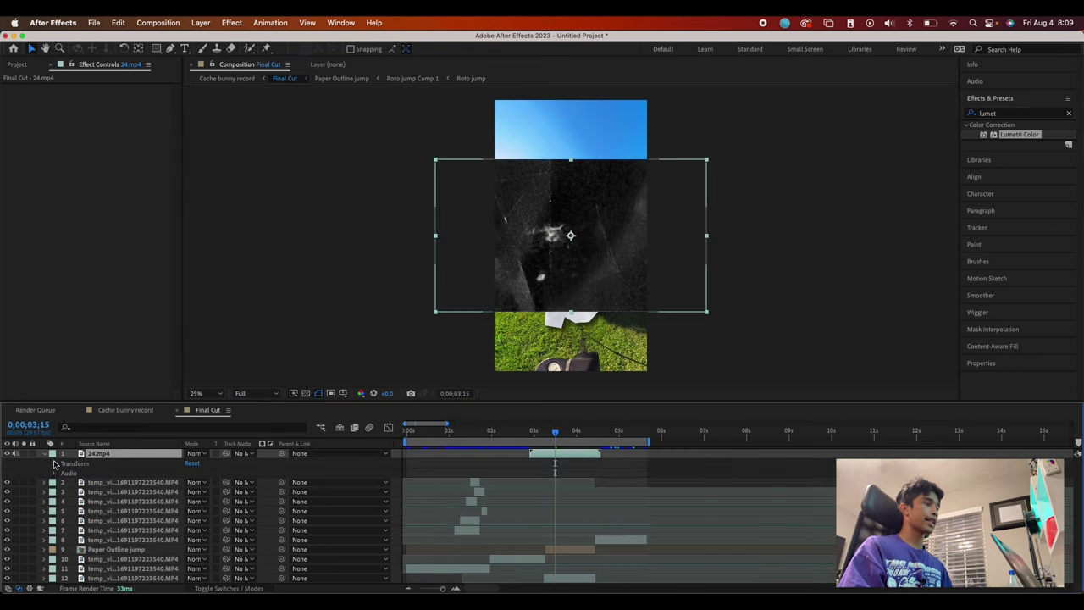
click(55, 464)
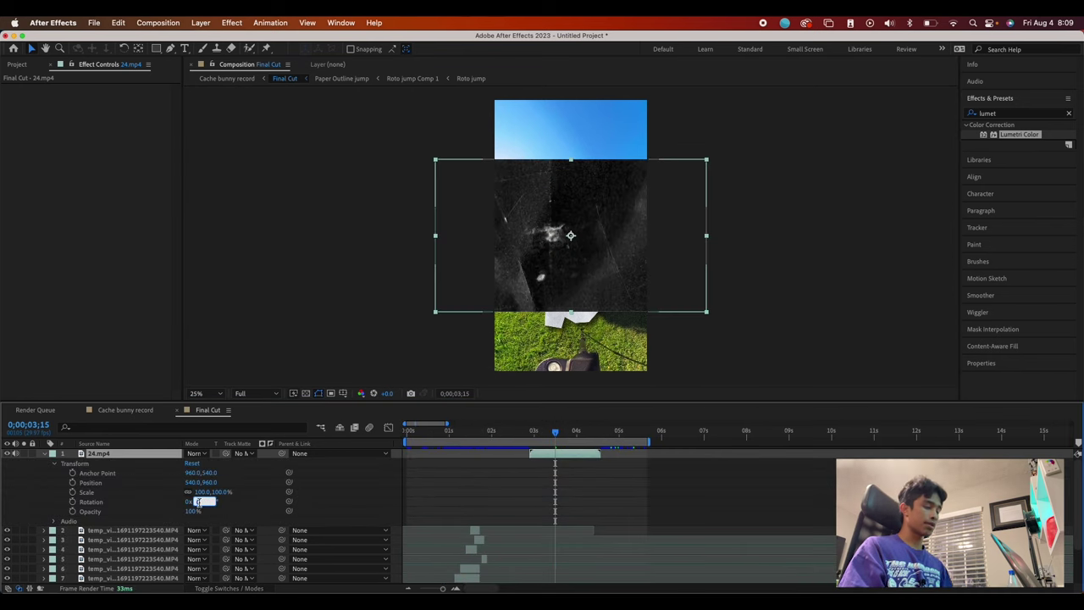
text(90)
key(Return)
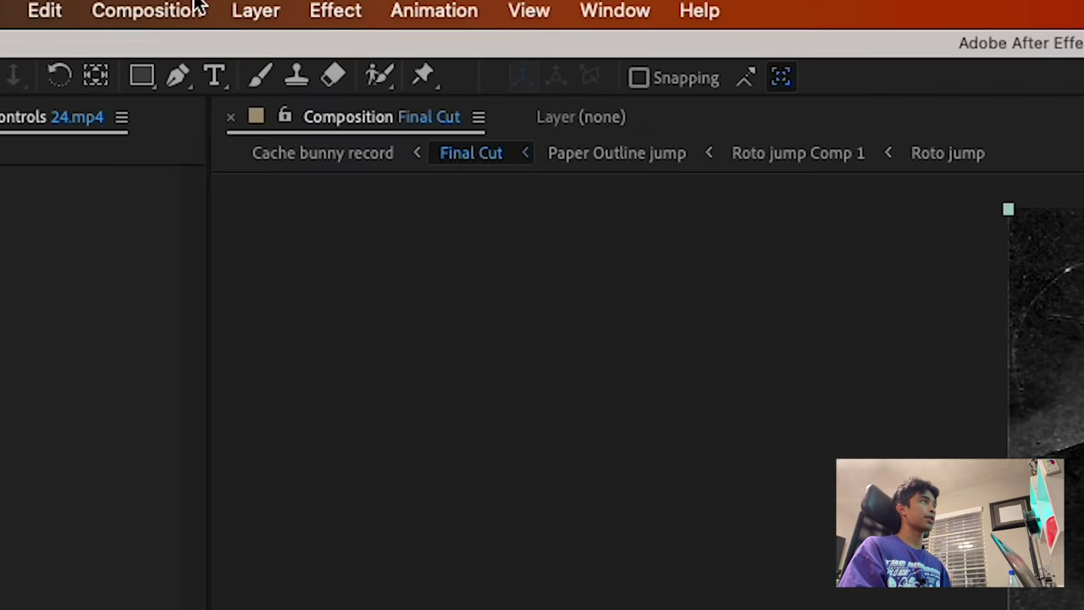
- Try the Screen blending mode on the 24.mp4 texture layer
click(257, 9)
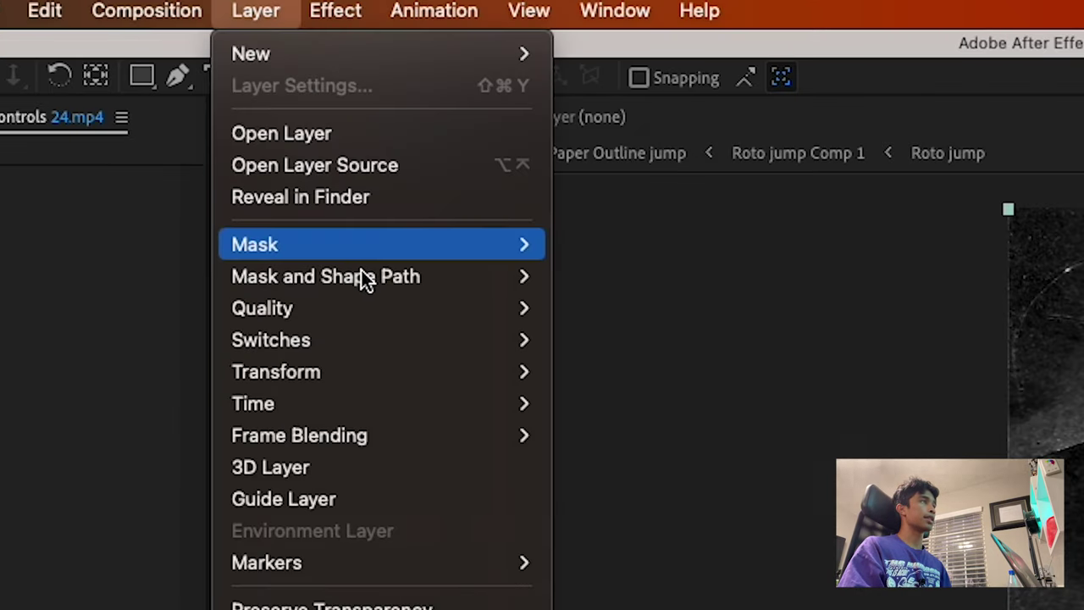
mouse_move(314, 400)
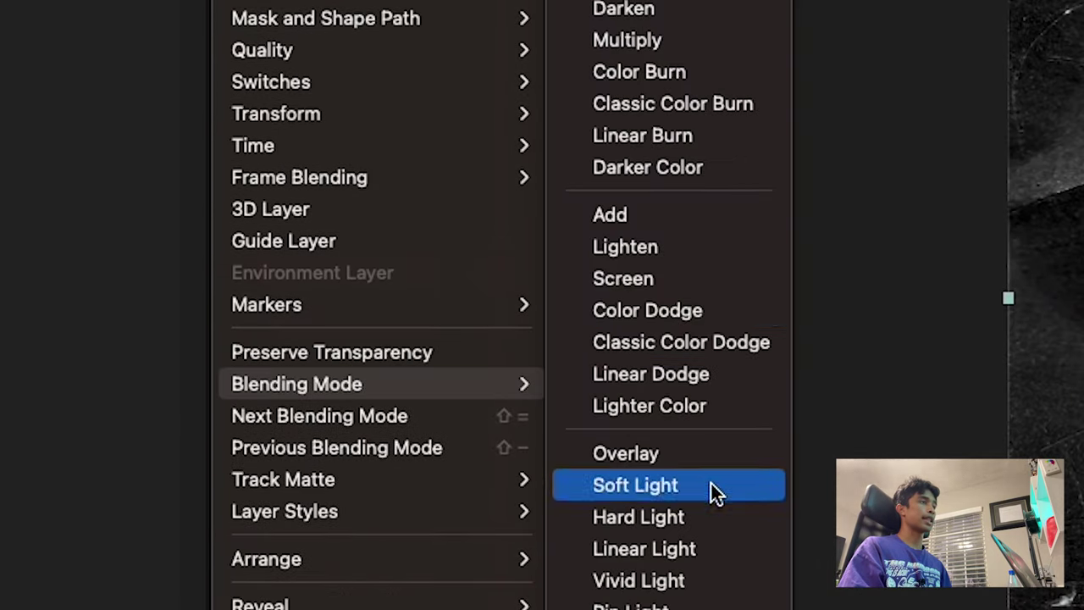
click(688, 281)
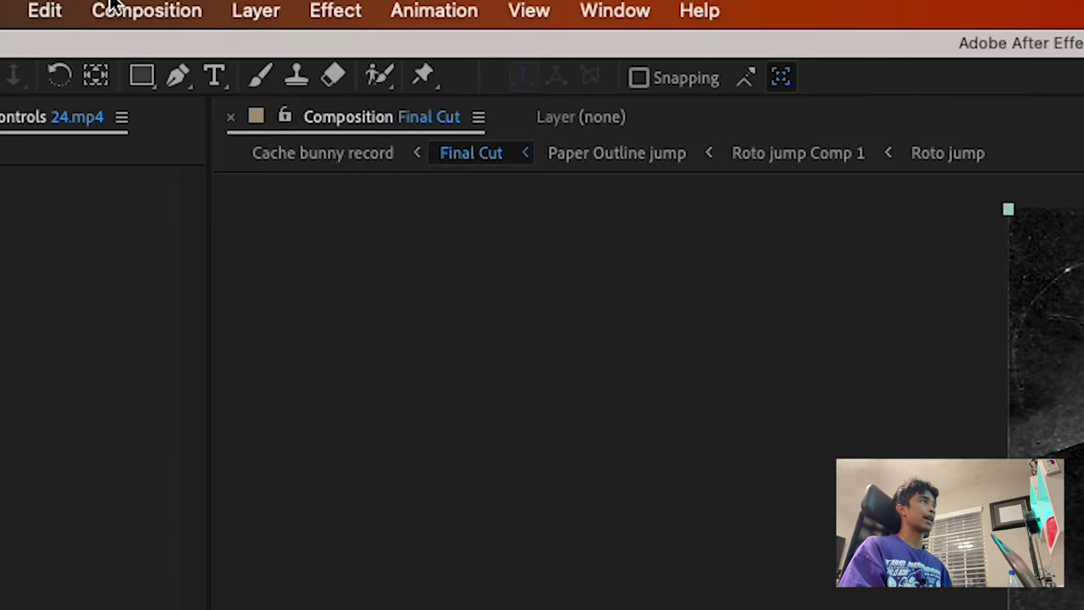
- Set the 24.mp4 texture layer's blending mode to Add
click(201, 22)
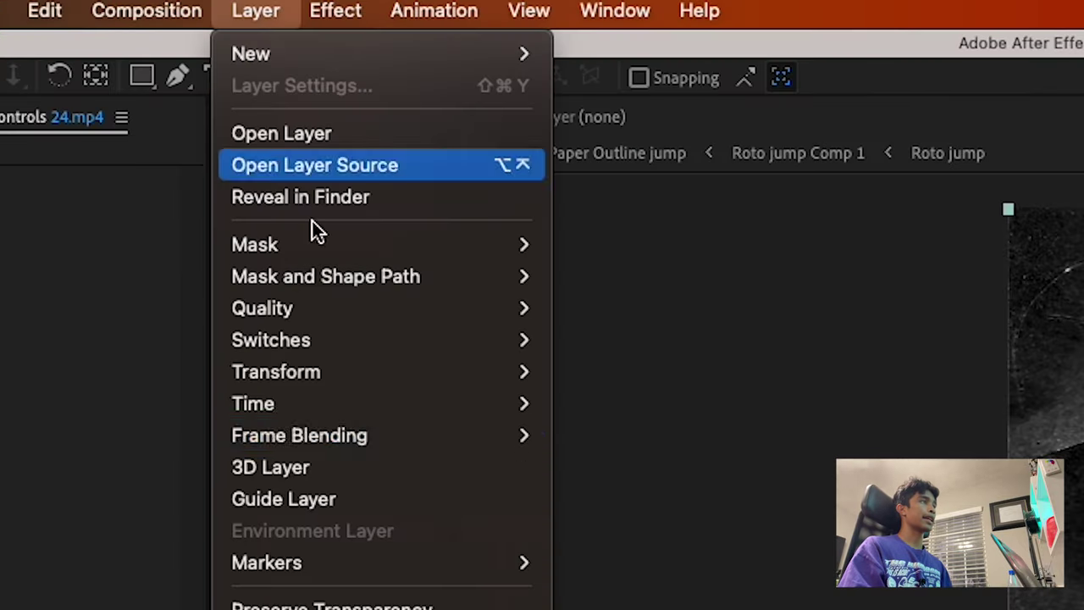
mouse_move(375, 382)
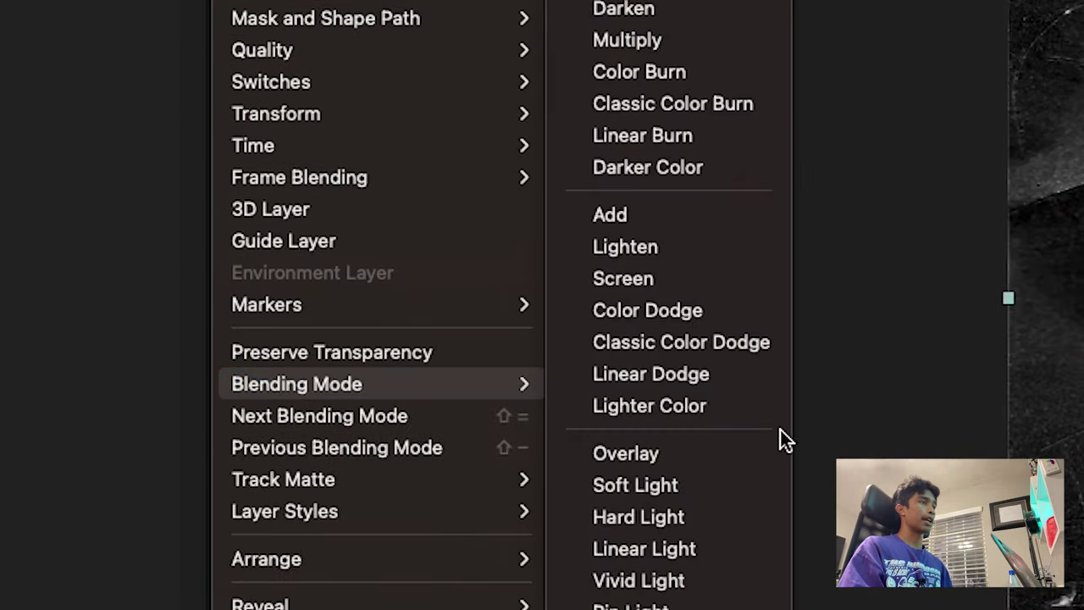
click(660, 223)
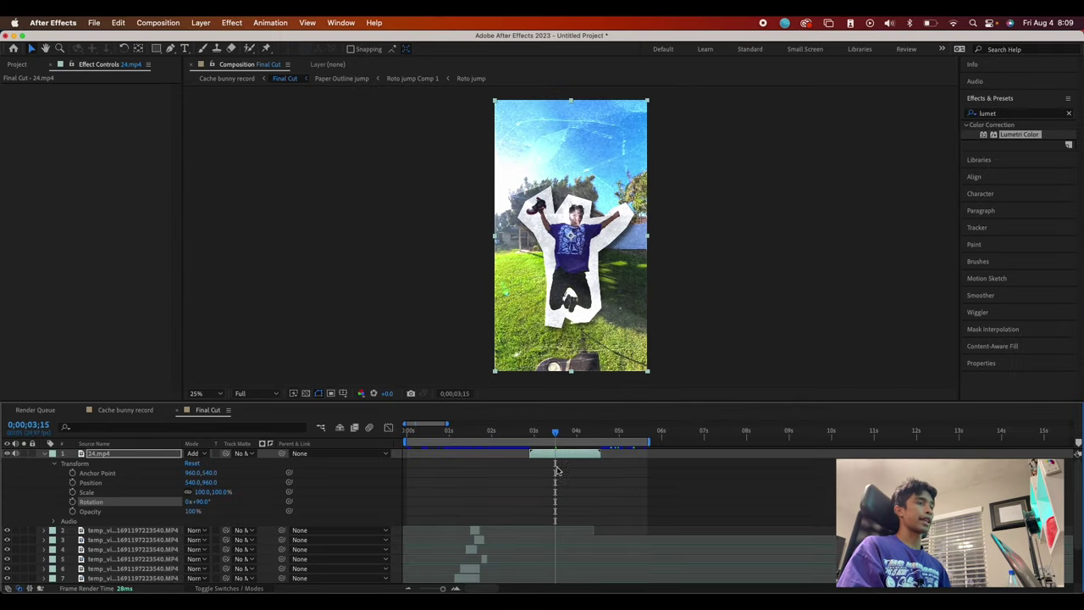
- Trim the start and end of the 24.mp4 layer to match the Paper Outline jump clip
scroll(558, 506, down, 3)
scroll(558, 504, up, 1)
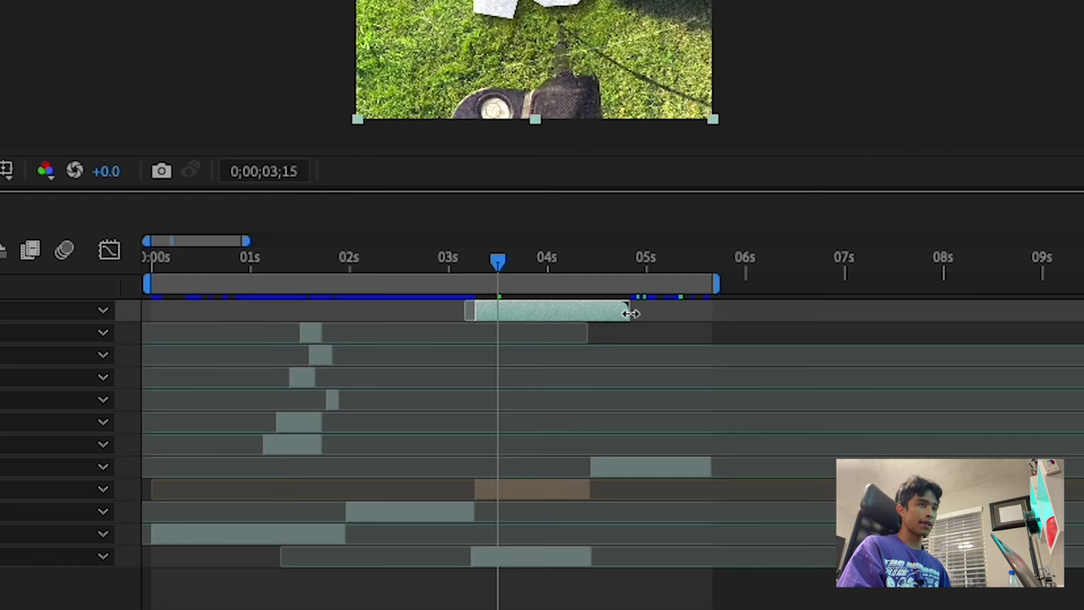
drag(631, 312, 593, 314)
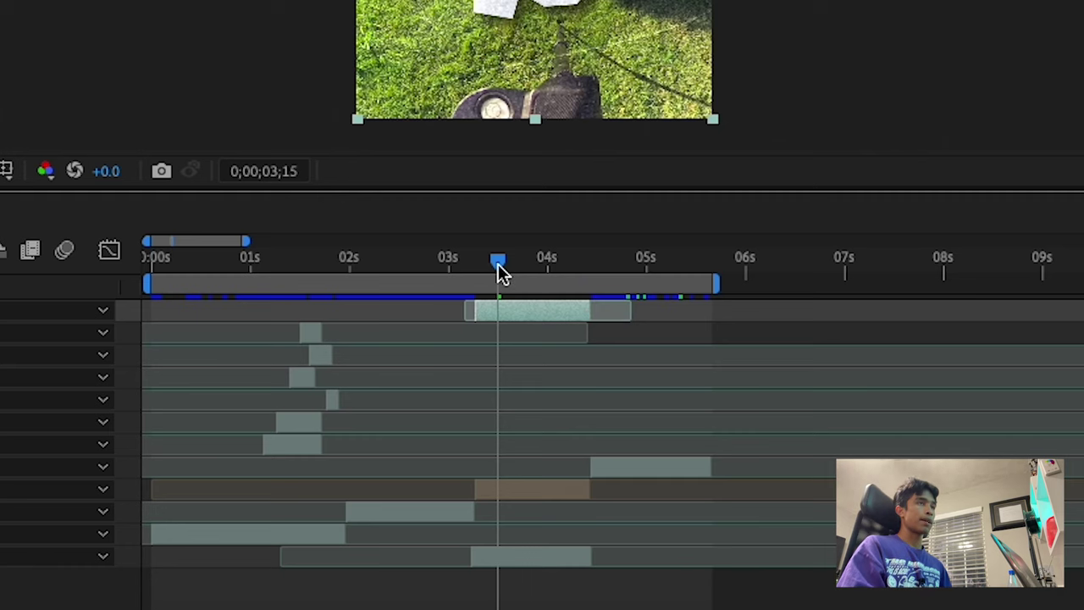
- Scrub through the textured section, open the Cache bunny record composition and preview it from the beginning
drag(498, 265, 612, 275)
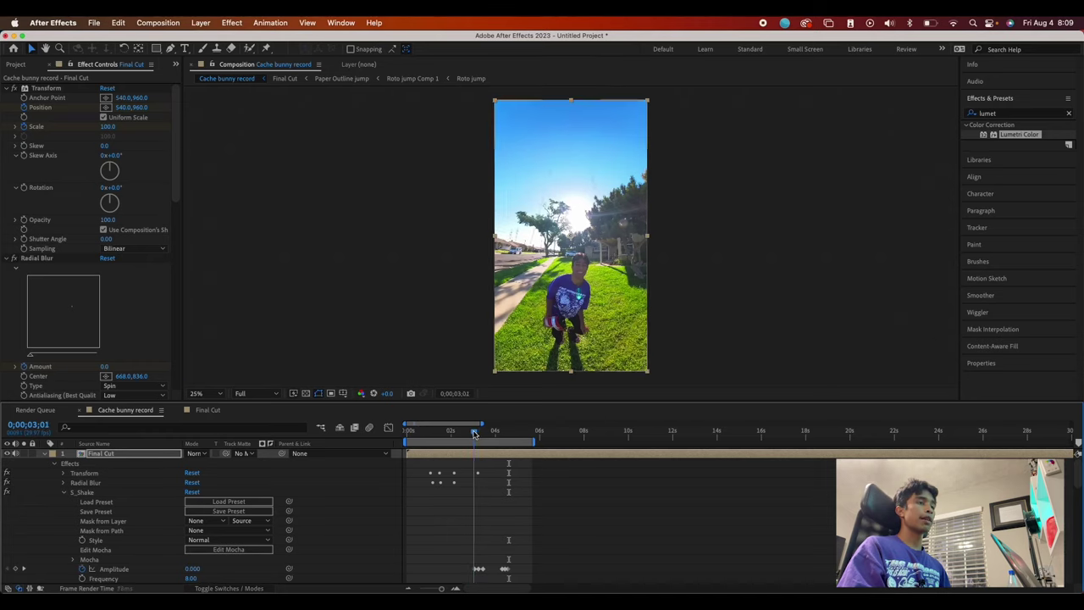
drag(474, 434, 375, 436)
key(space)
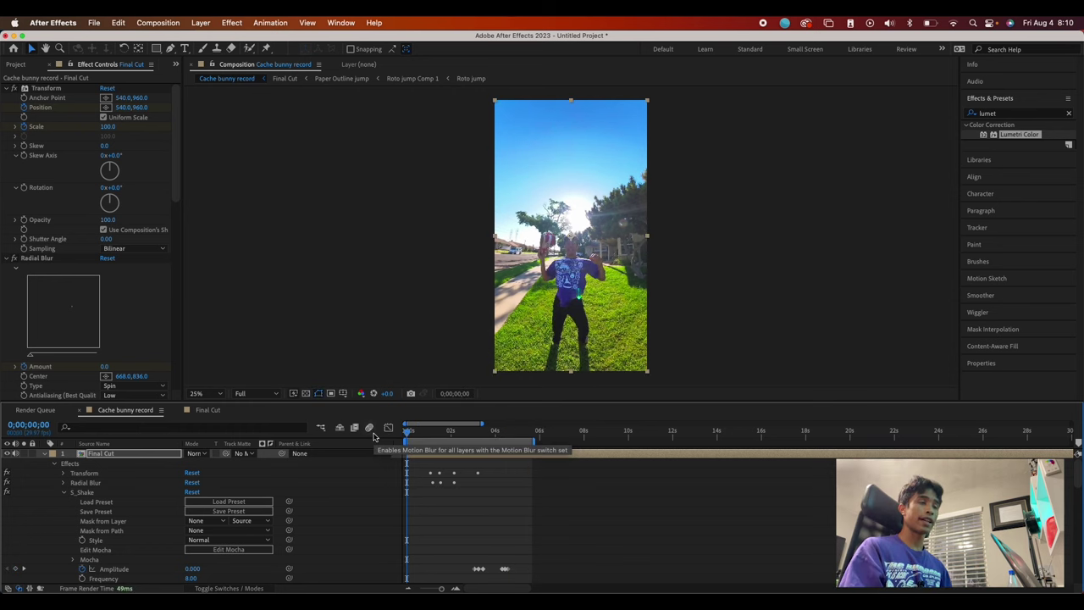